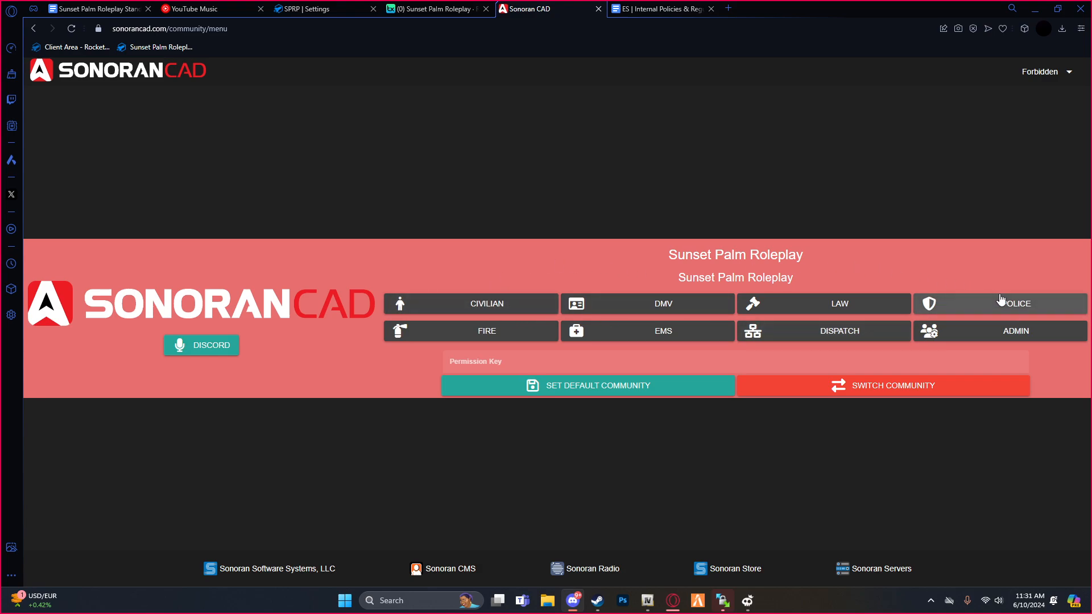
- Open the community's police area and bring up the identifier of unit 1K-01 to go over its fields
left_click(1012, 311)
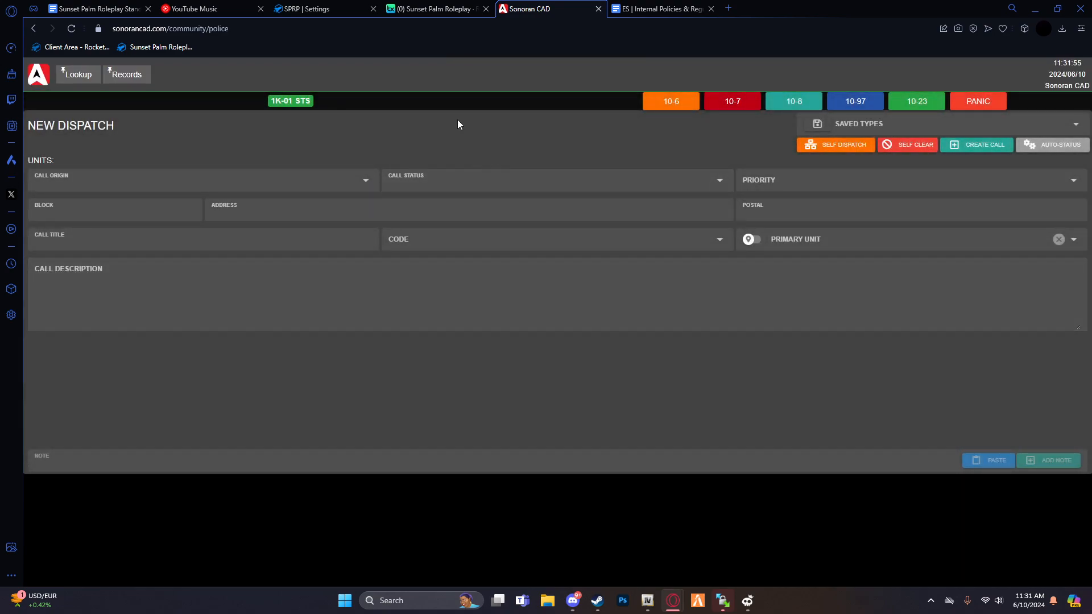
left_click(293, 102)
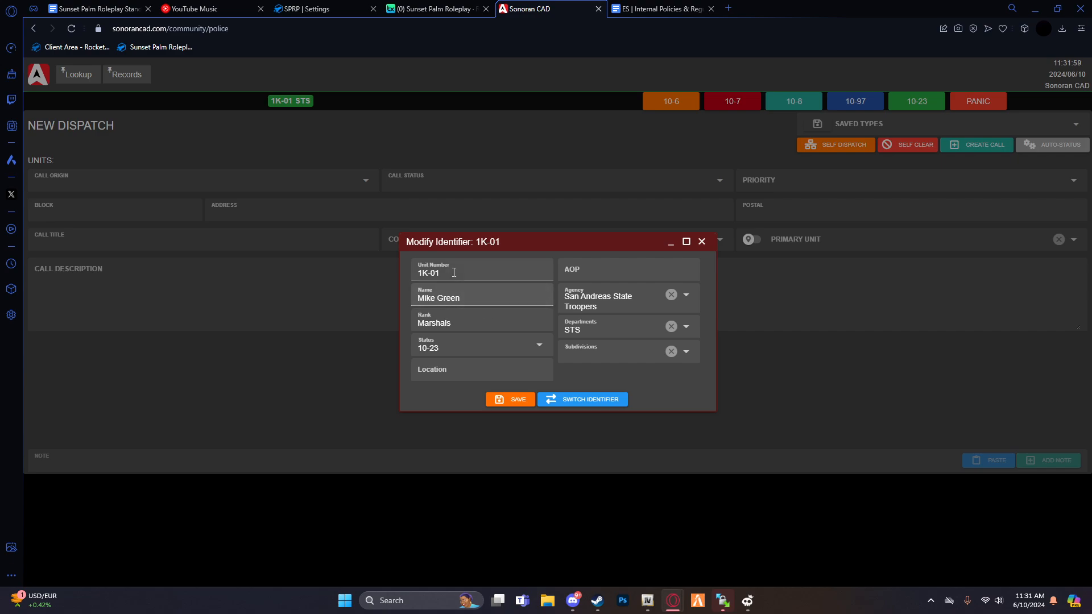
left_click_drag(454, 273, 423, 273)
left_click_drag(476, 297, 435, 323)
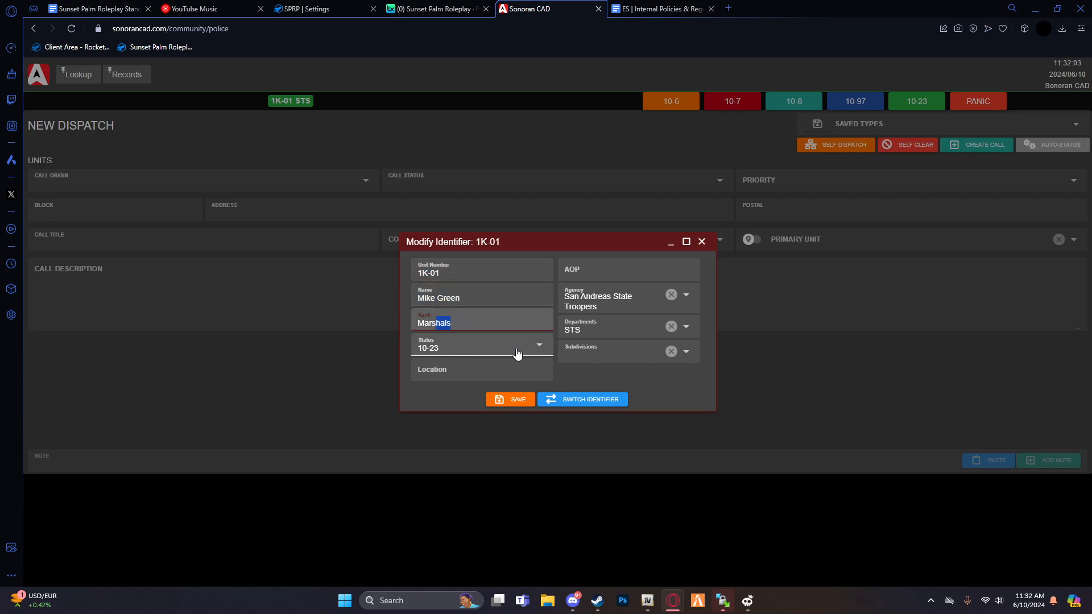
left_click(602, 273)
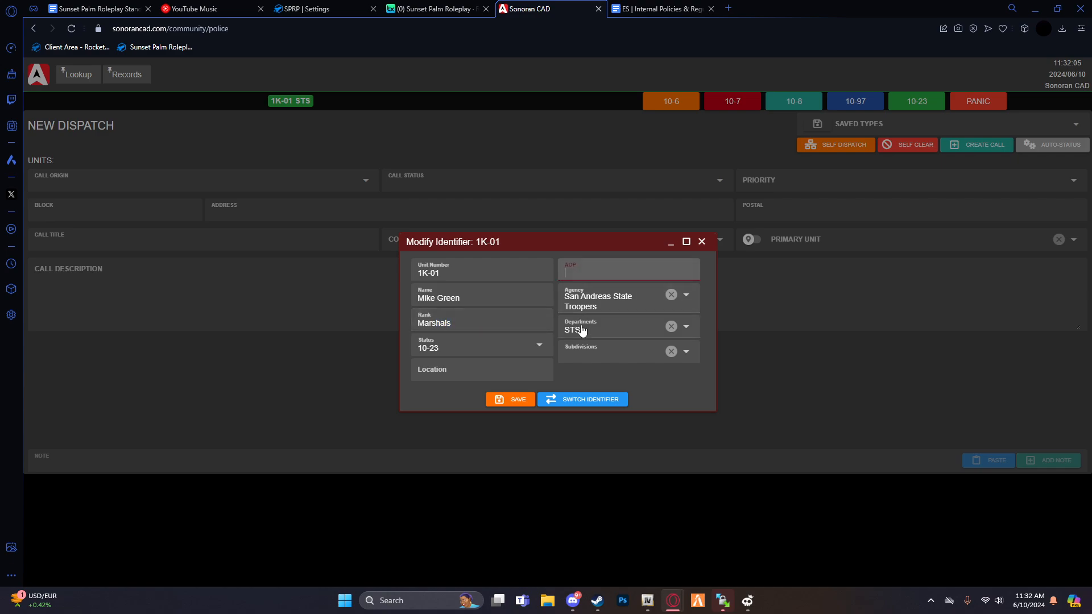
left_click(467, 371)
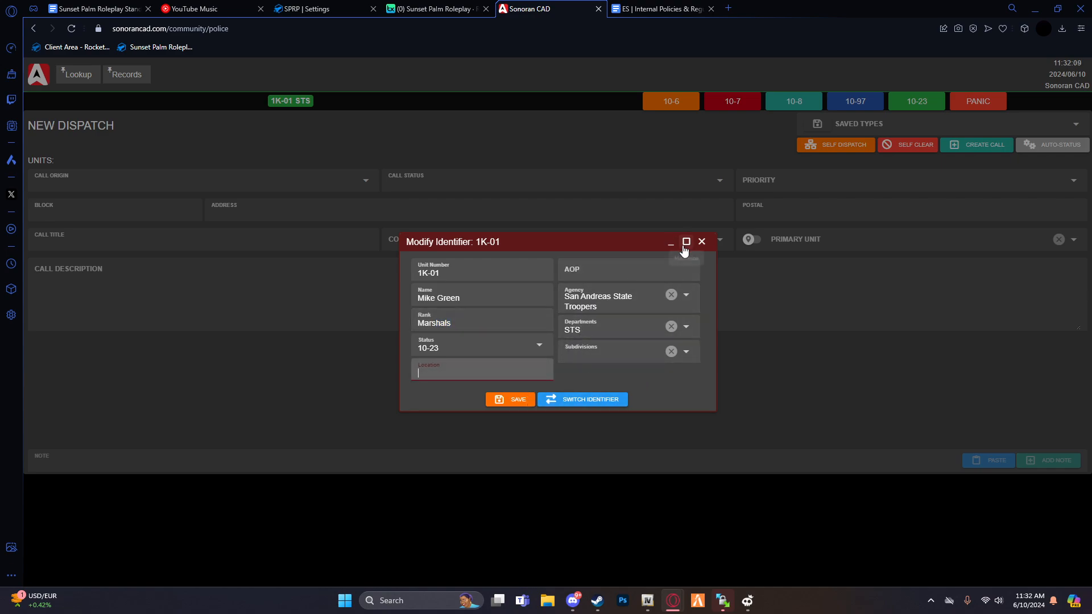
- Try the Blaine County Sheriffs Office and Los Santos Police Department agencies, check their departments, and close the identifier without saving
left_click(607, 307)
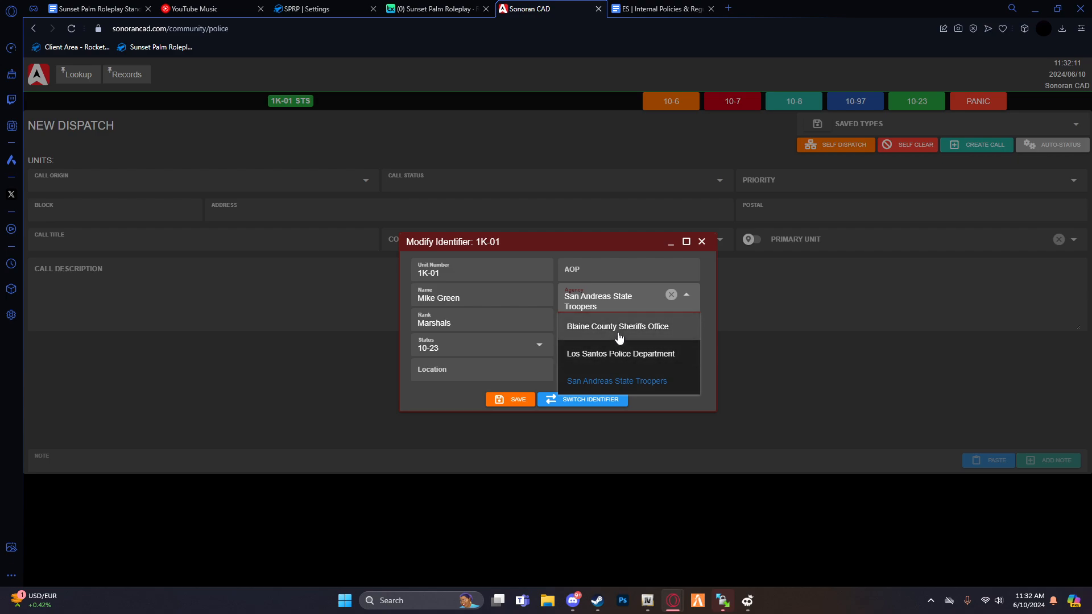
left_click(608, 336)
left_click(609, 338)
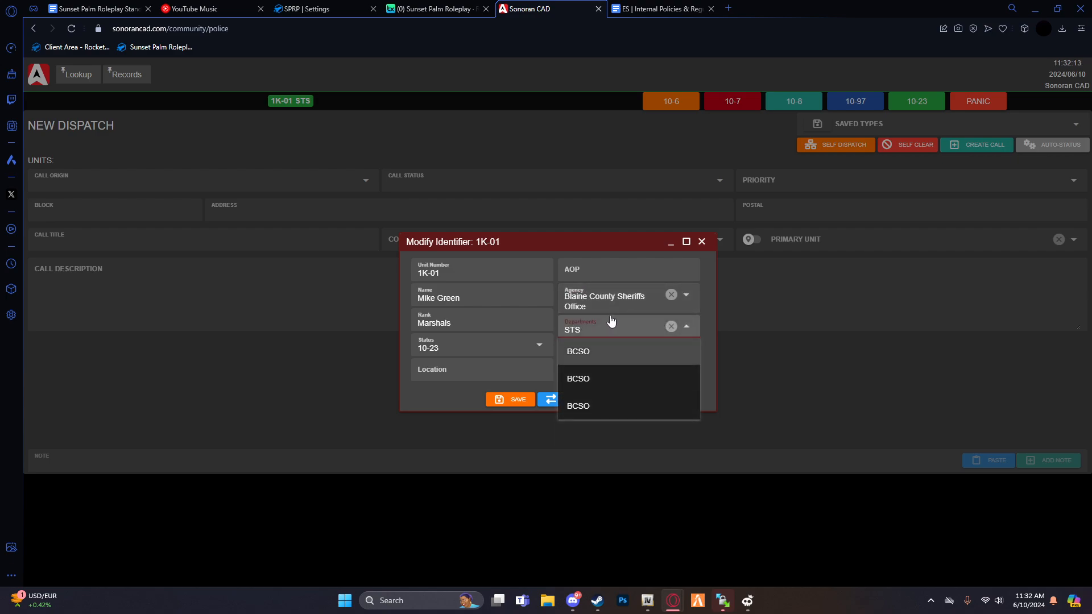
left_click(614, 311)
left_click(618, 358)
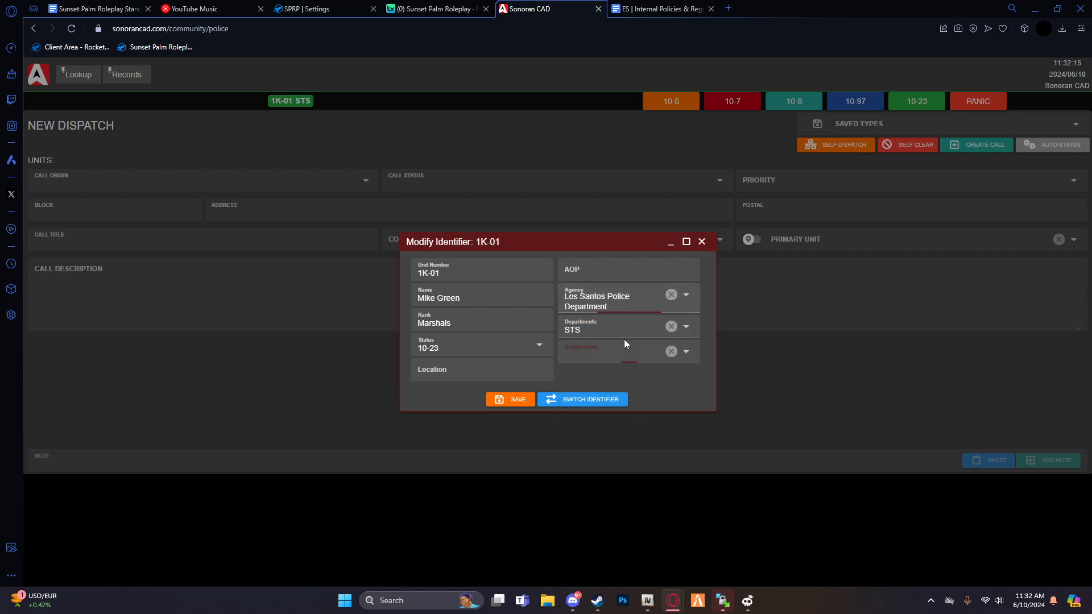
left_click(628, 325)
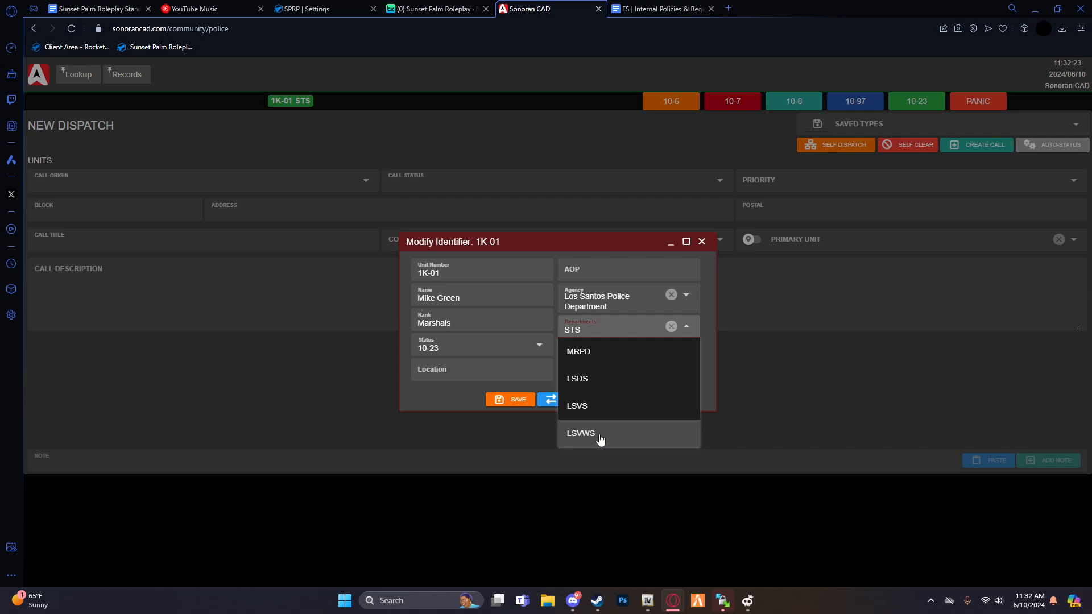
left_click(629, 300)
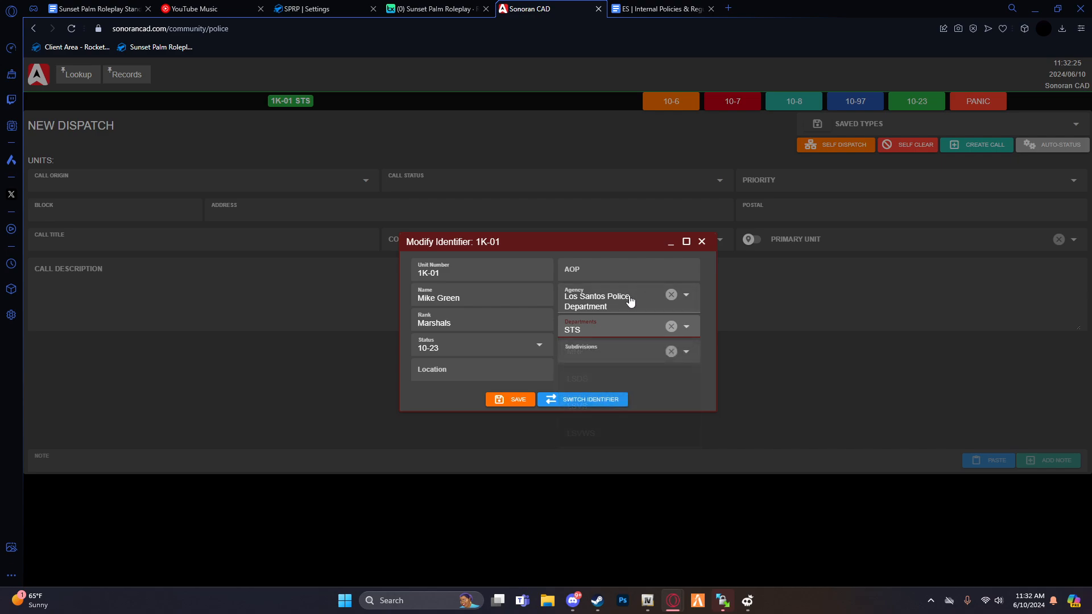
left_click(625, 379)
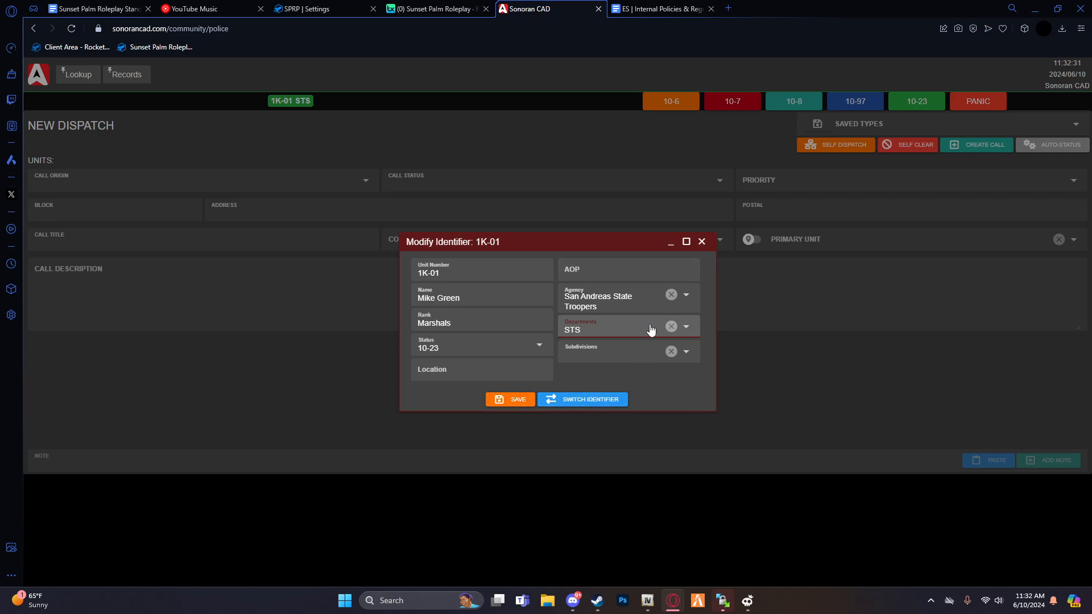
left_click(702, 242)
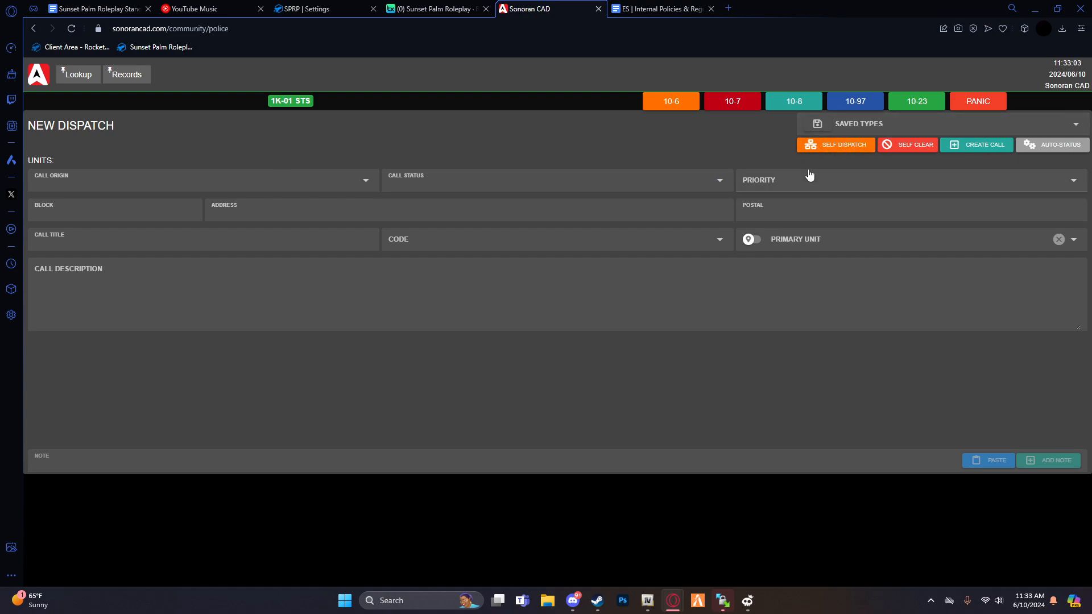
- Review the call origin, call status and priority options of the new dispatch without choosing any
left_click(67, 179)
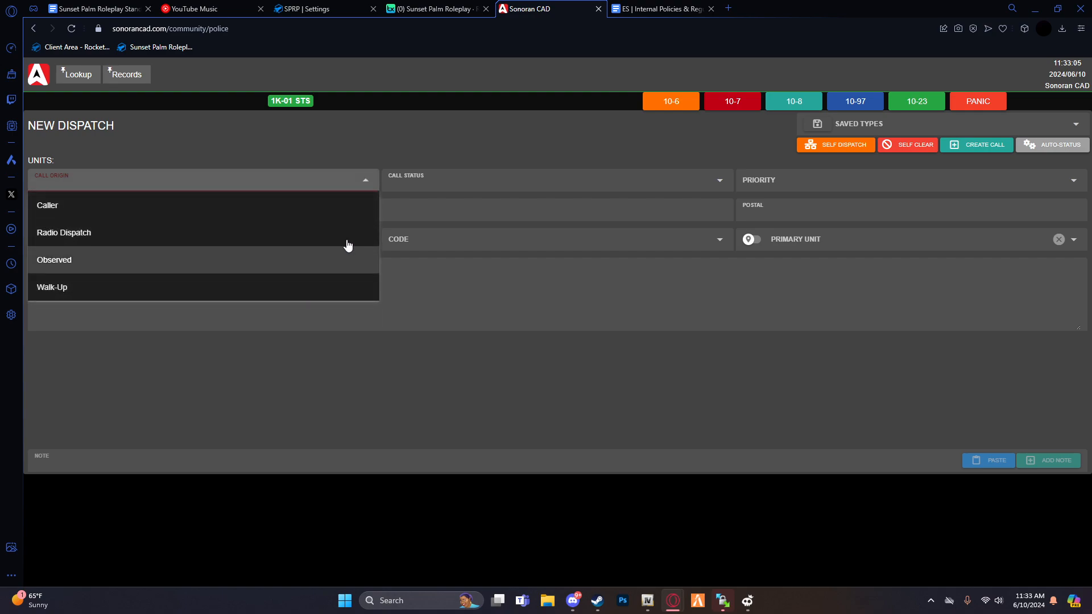
left_click(780, 365)
left_click(347, 181)
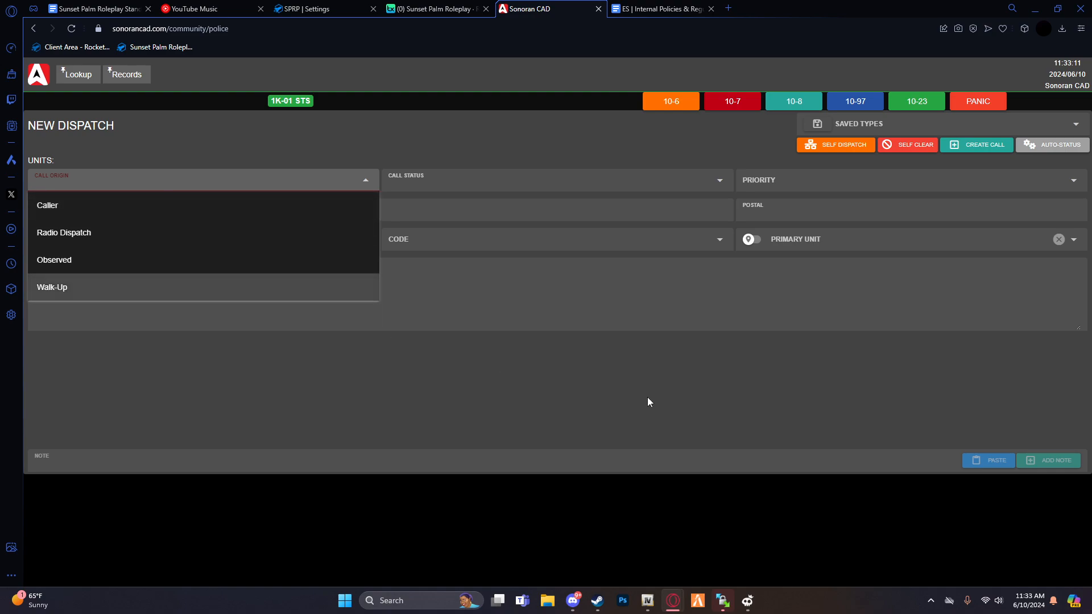
left_click(451, 185)
left_click(815, 181)
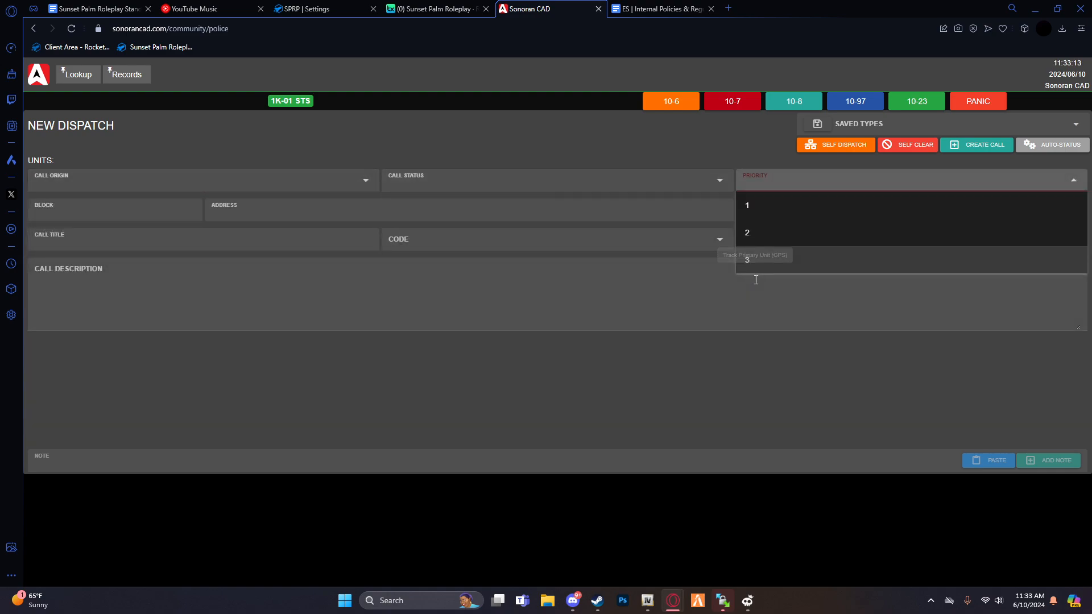
left_click(799, 279)
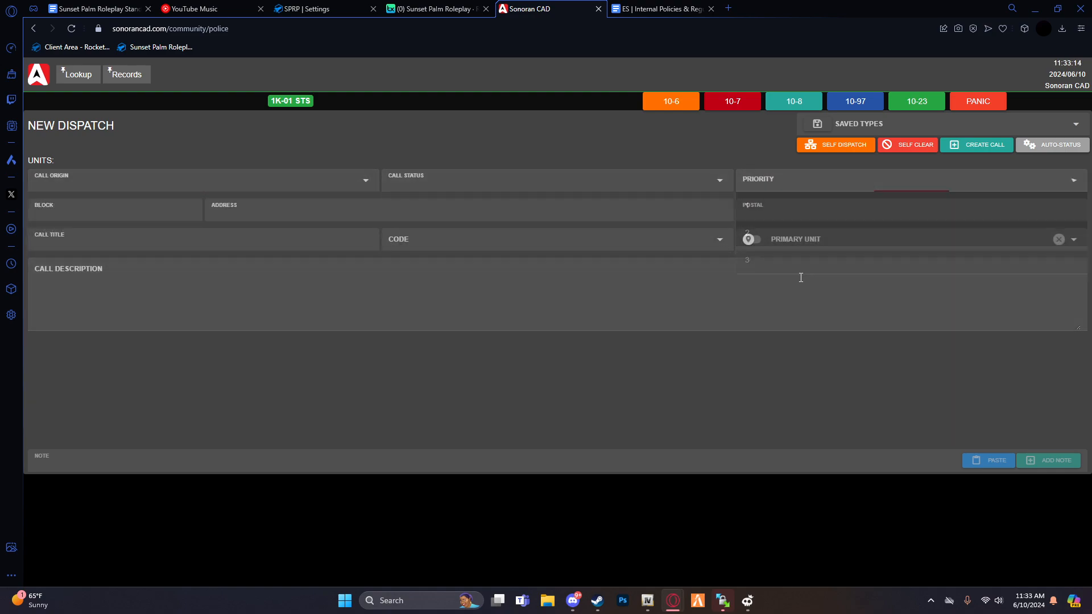
- Turn on GPS tracking of the primary unit for the new dispatch
left_click(752, 239)
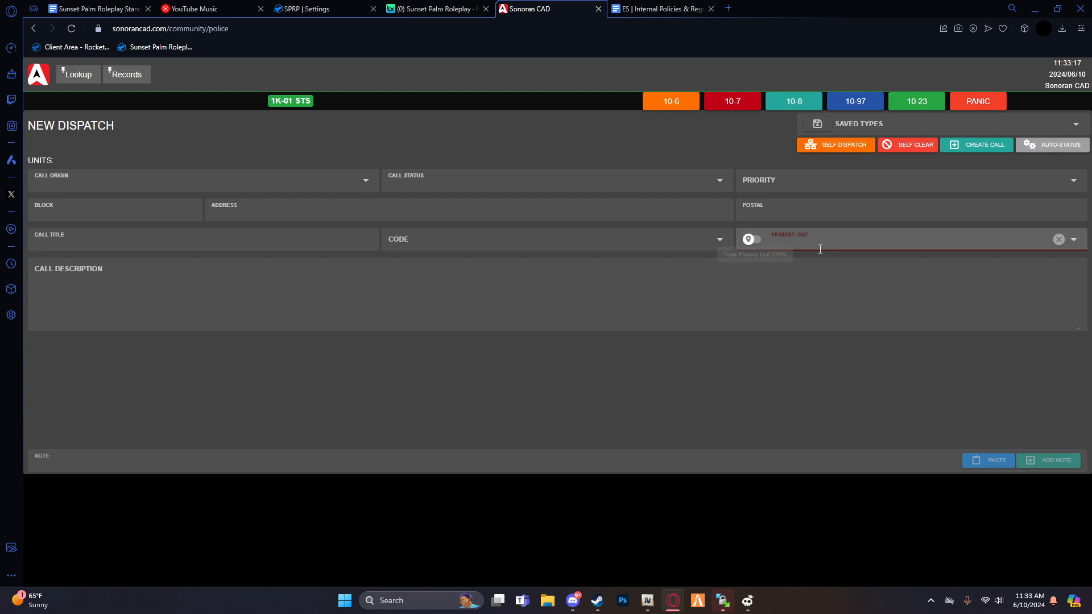
left_click(751, 239)
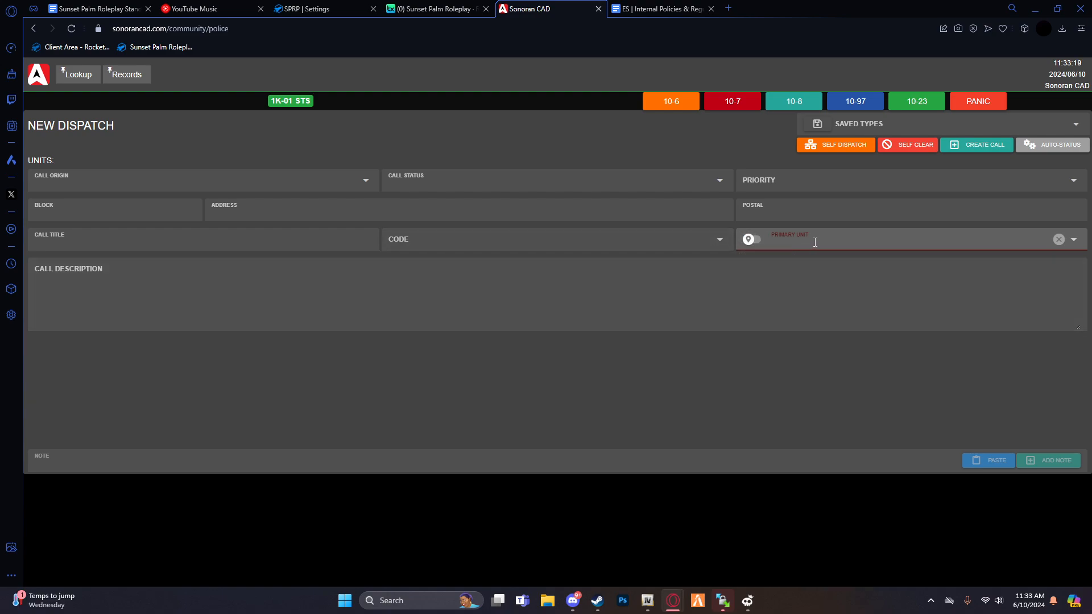
left_click(755, 236)
left_click(570, 146)
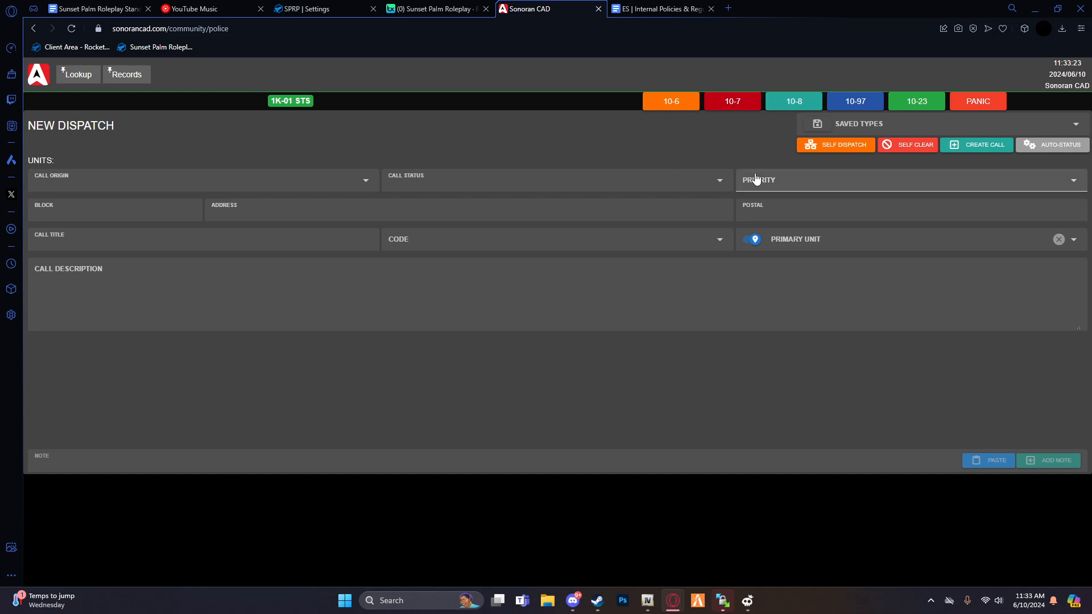
- Load the saved TRAFFIC STOP call type into the new dispatch and go over its postal and description fields
left_click(823, 132)
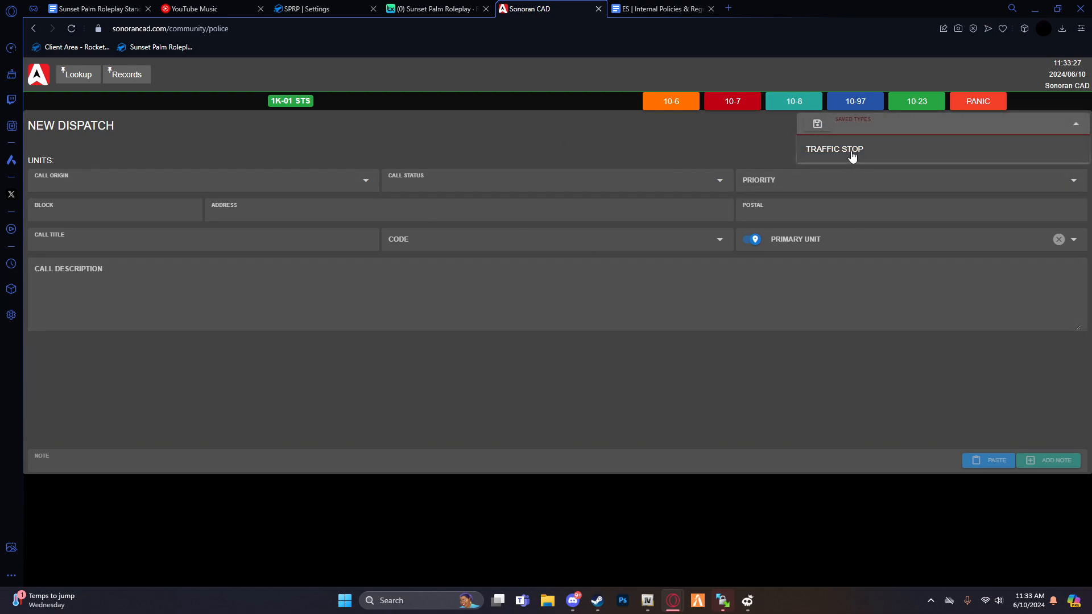
left_click(850, 150)
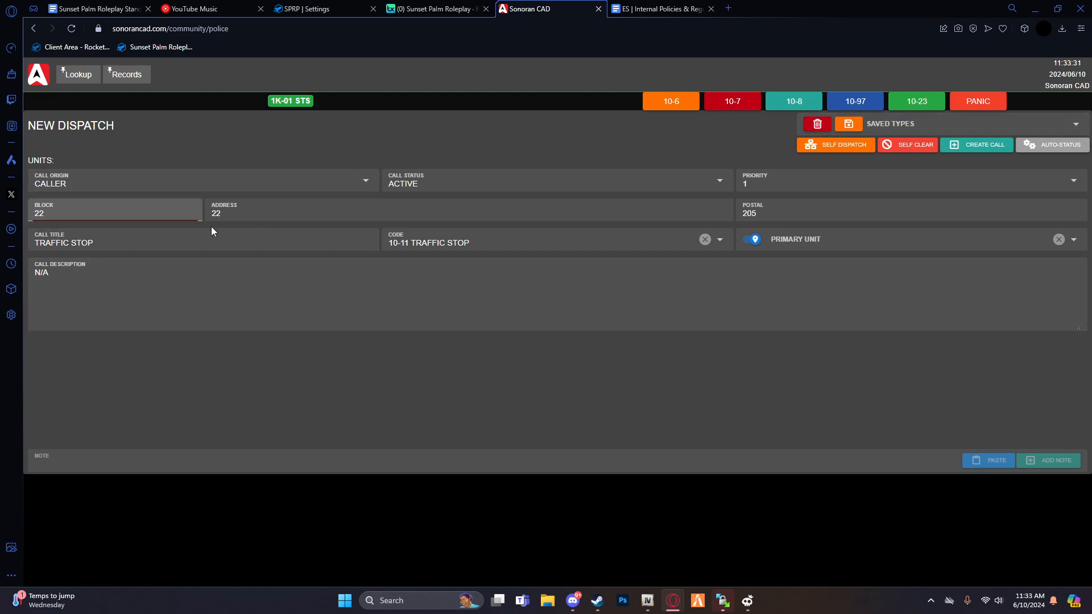
left_click(251, 230)
left_click_drag(769, 210, 728, 209)
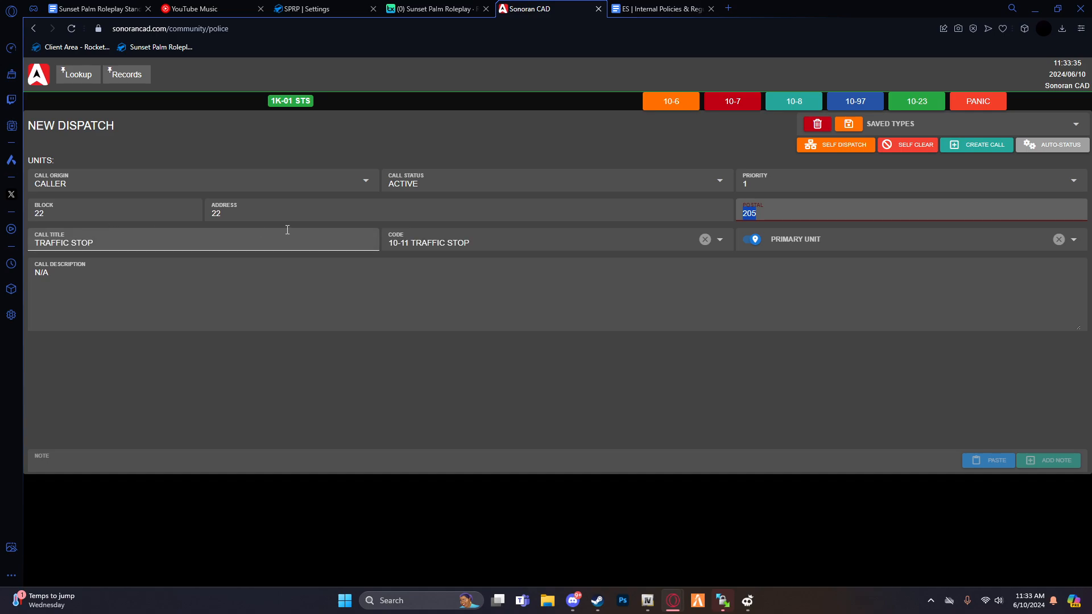
left_click_drag(53, 274, 11, 273)
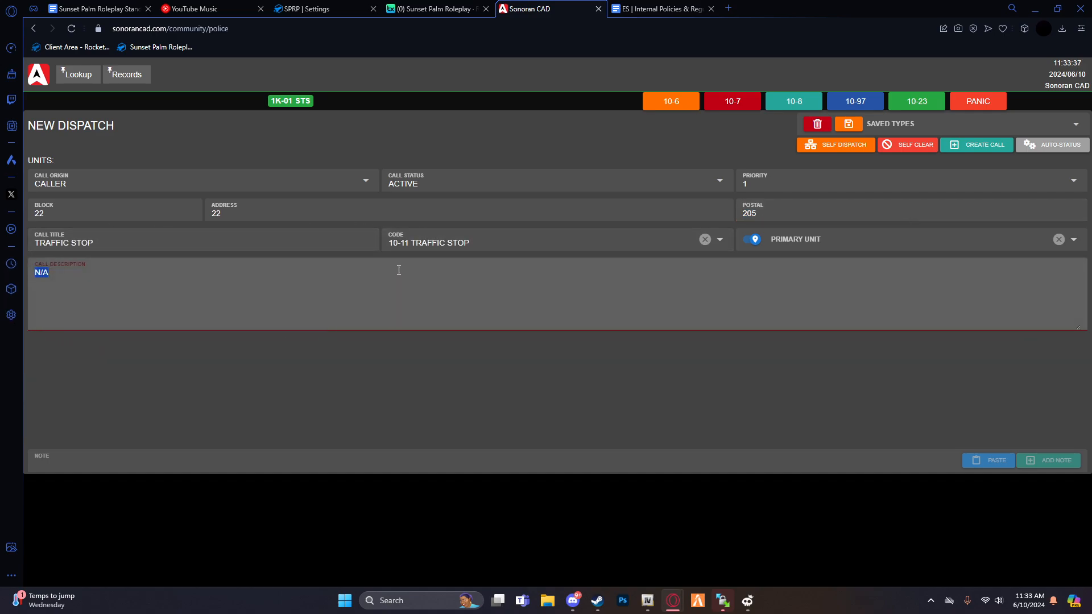
- Look through the full list of 10-codes available for the dispatch, leaving the chosen code as it is
left_click(427, 243)
scroll(501, 532, "down", 7)
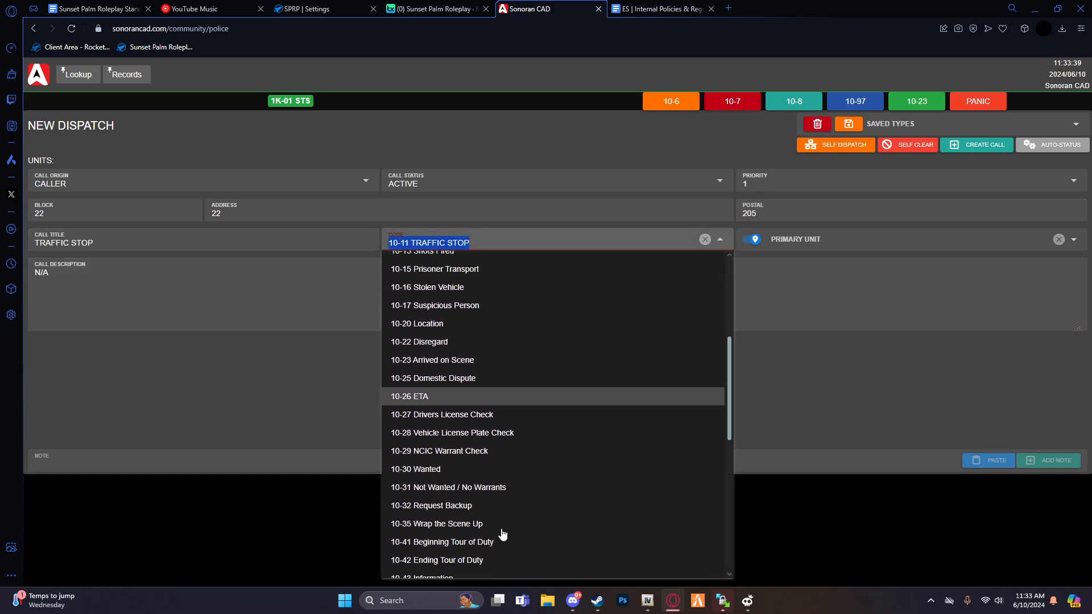
scroll(501, 533, "down", 4)
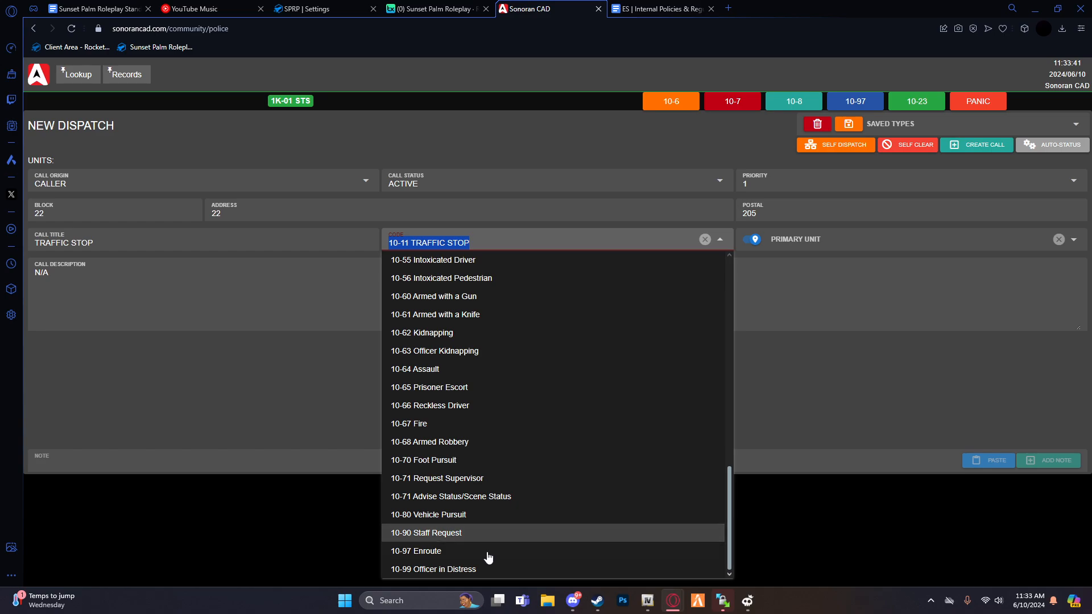
scroll(501, 292, "up", 4)
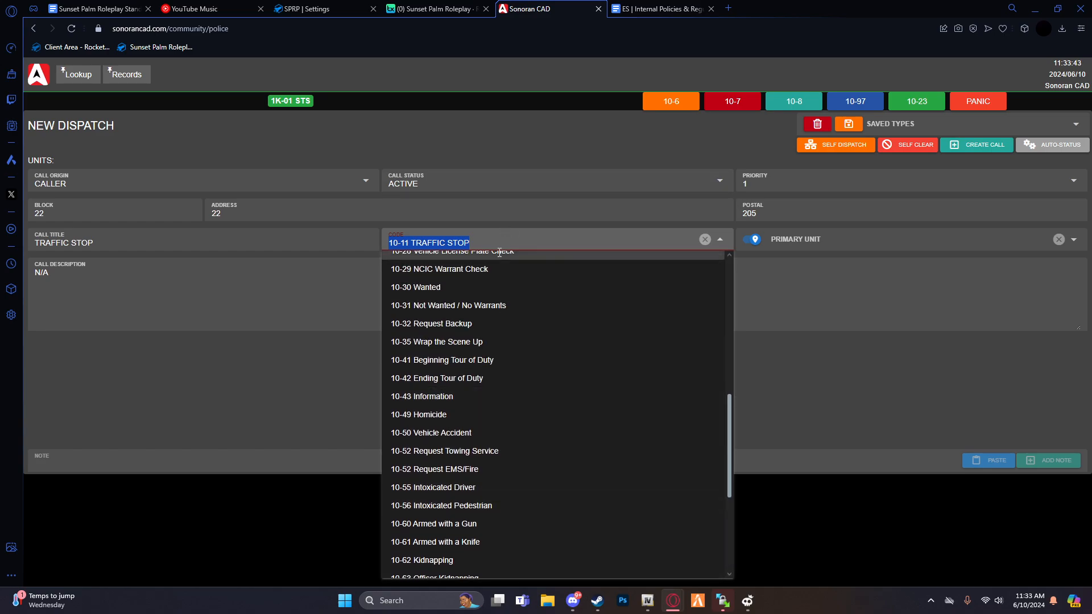
scroll(495, 288, "up", 5)
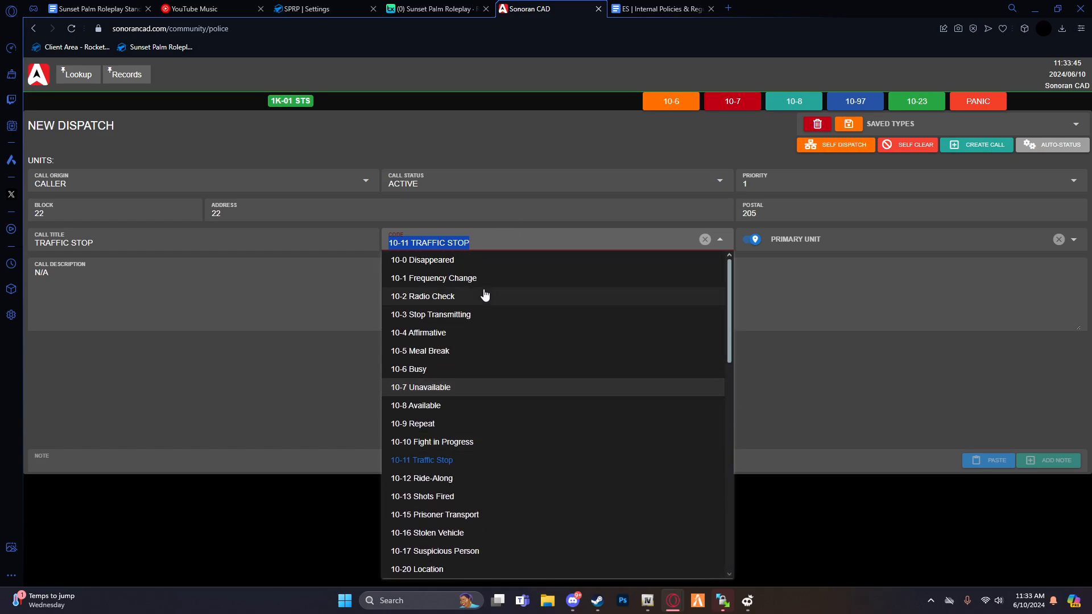
left_click(908, 415)
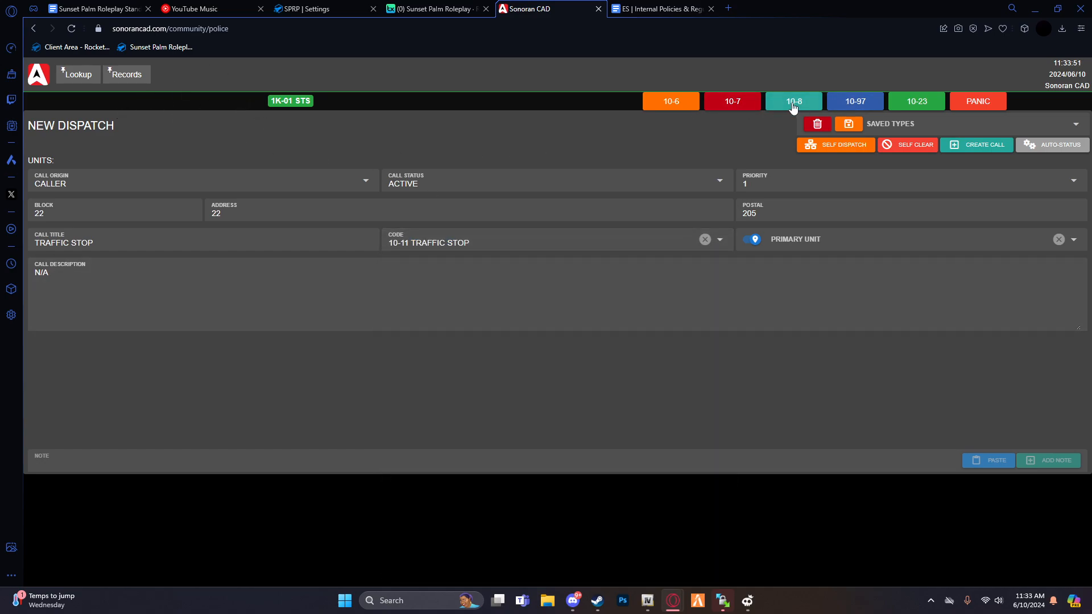
- Cycle the unit's status through 10-8, 10-7, 10-6 and 10-97, ending on 10-23
left_click(773, 108)
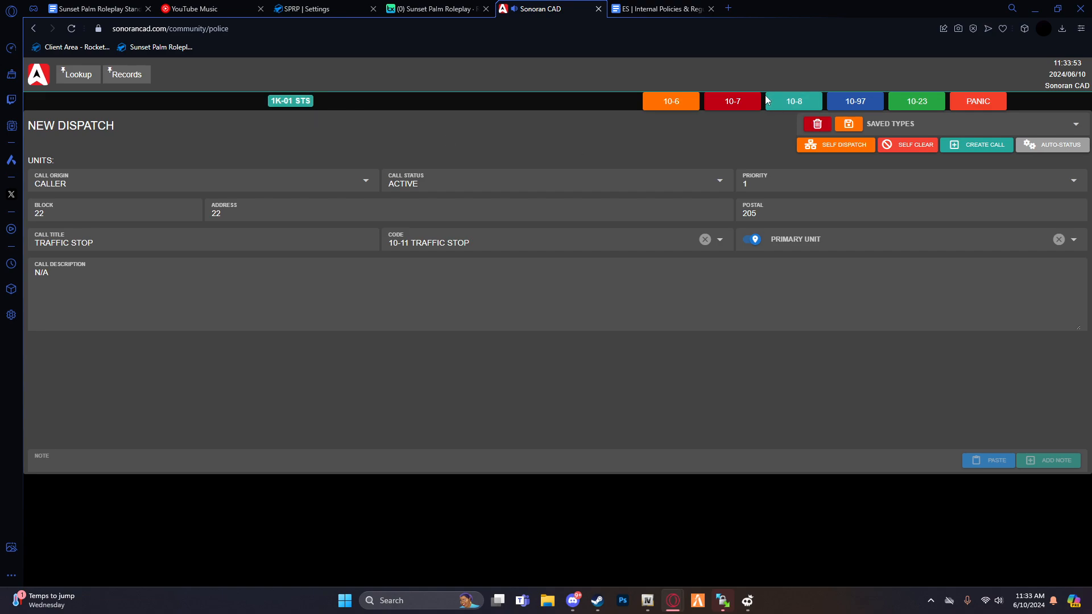
left_click(750, 106)
left_click(667, 101)
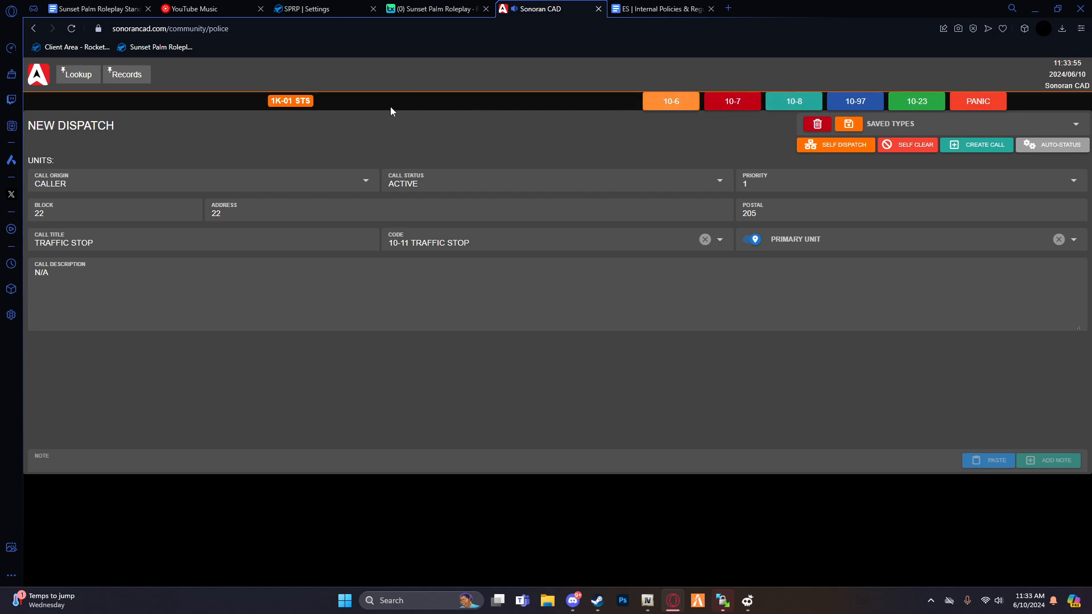
left_click(854, 105)
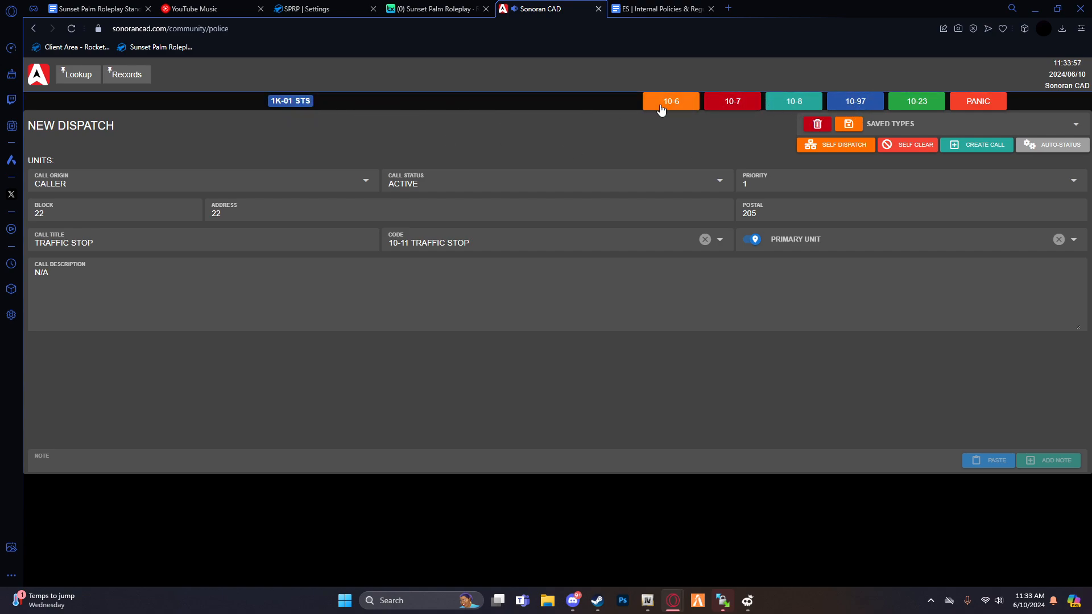
left_click(929, 107)
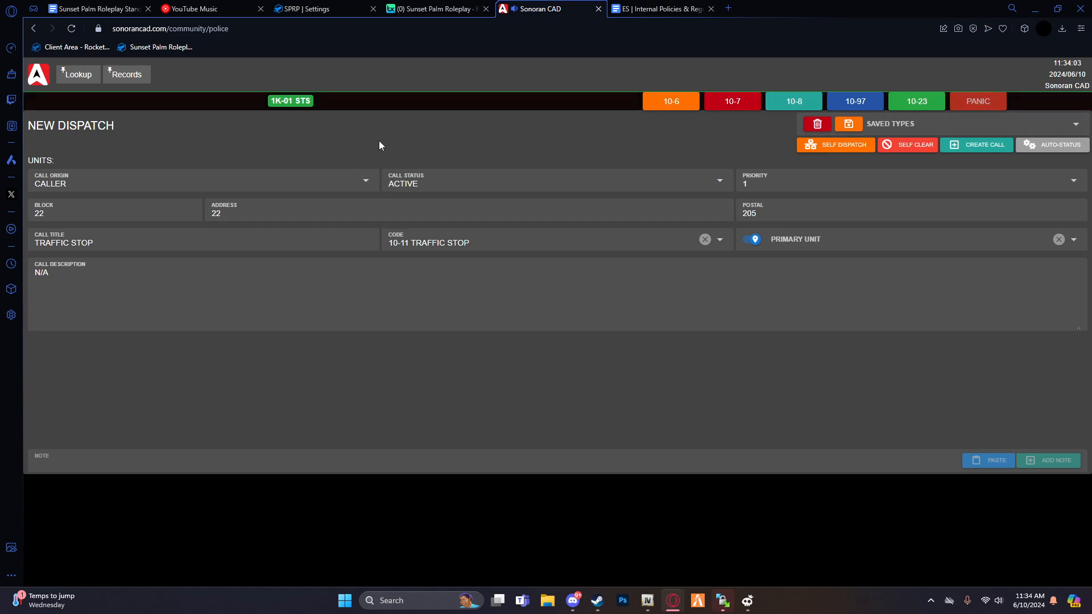
left_click(283, 103)
right_click(612, 245)
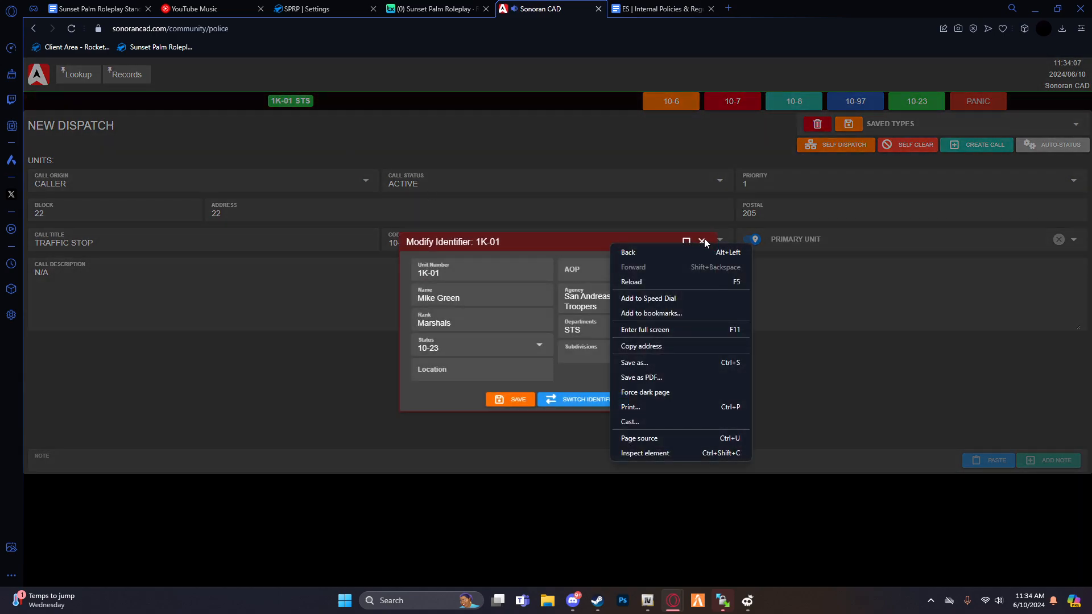
left_click(704, 241)
- Return to the community selection page and enter the Dispatch side of Sunset Palm Roleplay
left_click(38, 73)
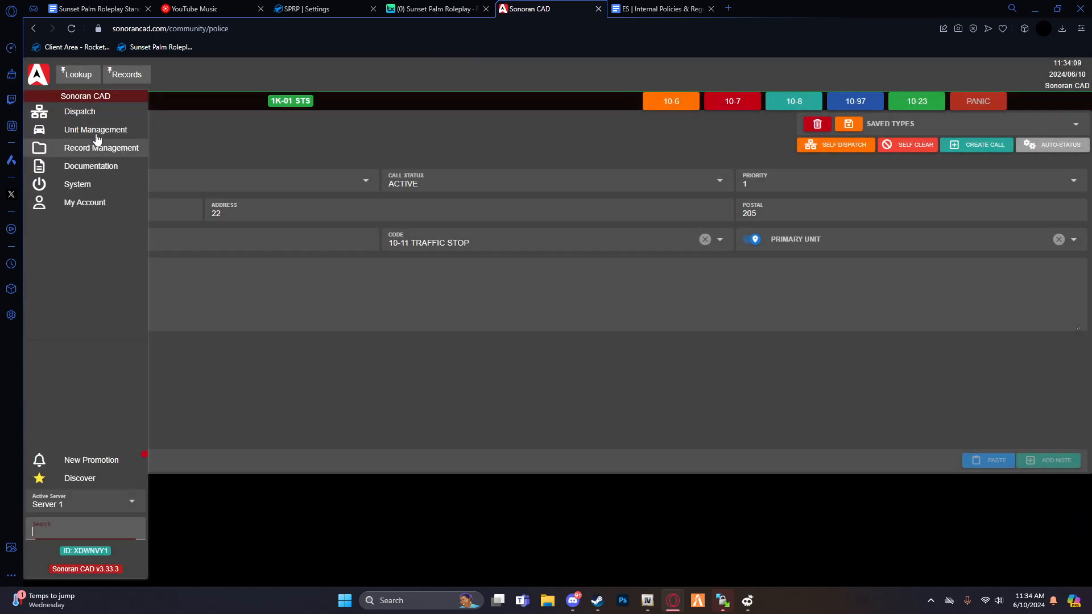
mouse_move(91, 180)
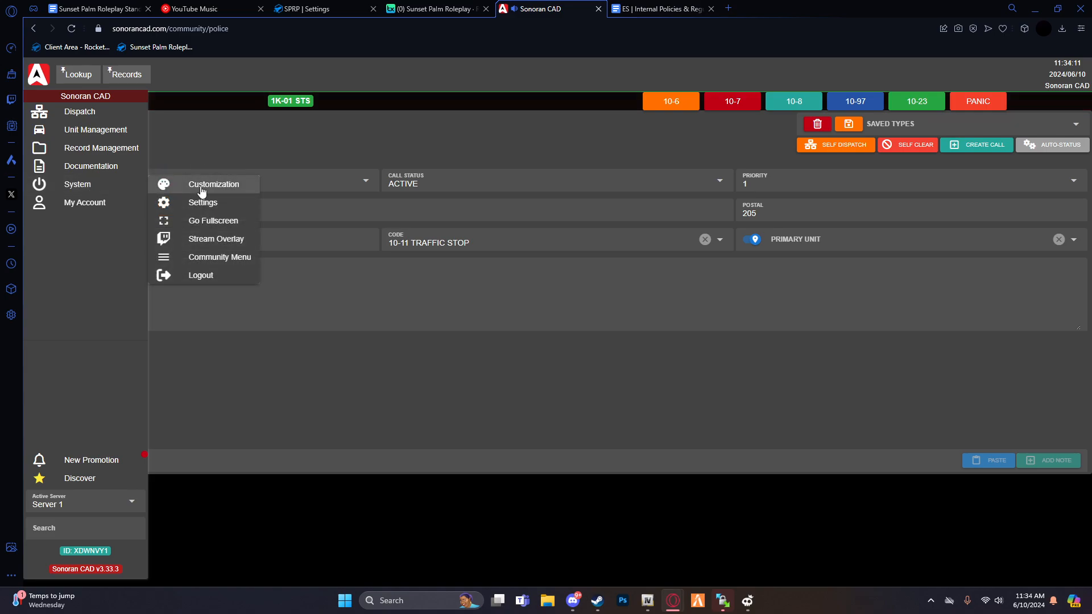
left_click(195, 256)
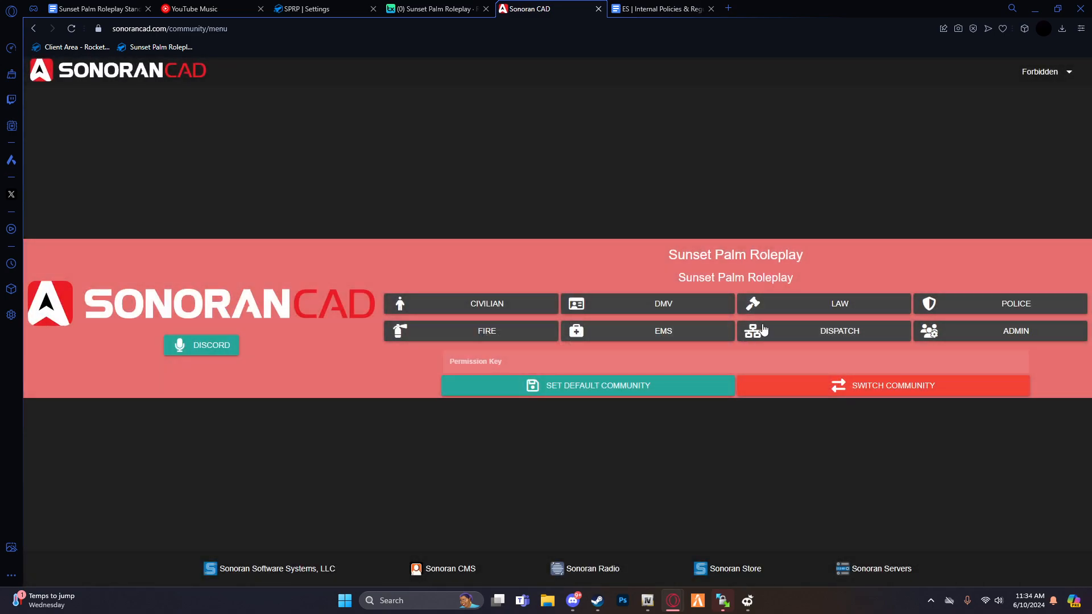
left_click(765, 330)
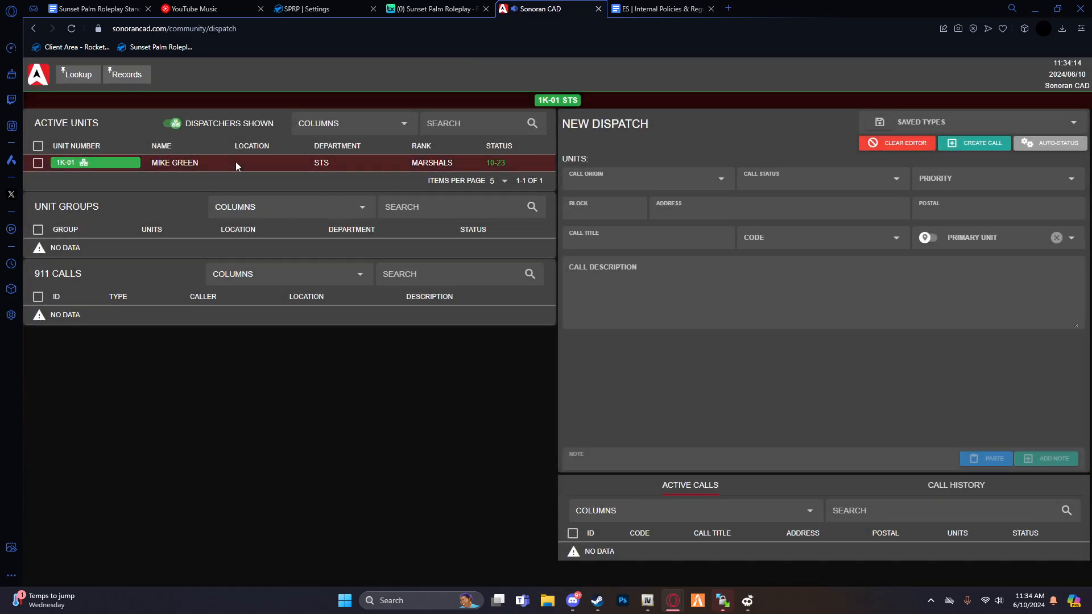
- Check the status choices for active unit 1K-01, and toggle off its panic alert
right_click(235, 162)
left_click(500, 164)
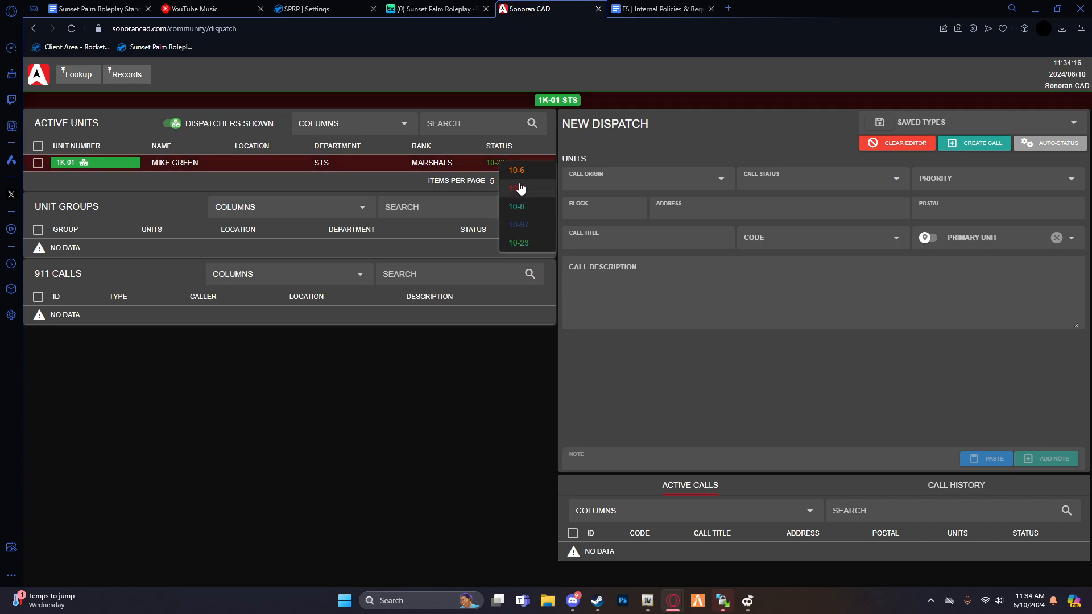
right_click(463, 164)
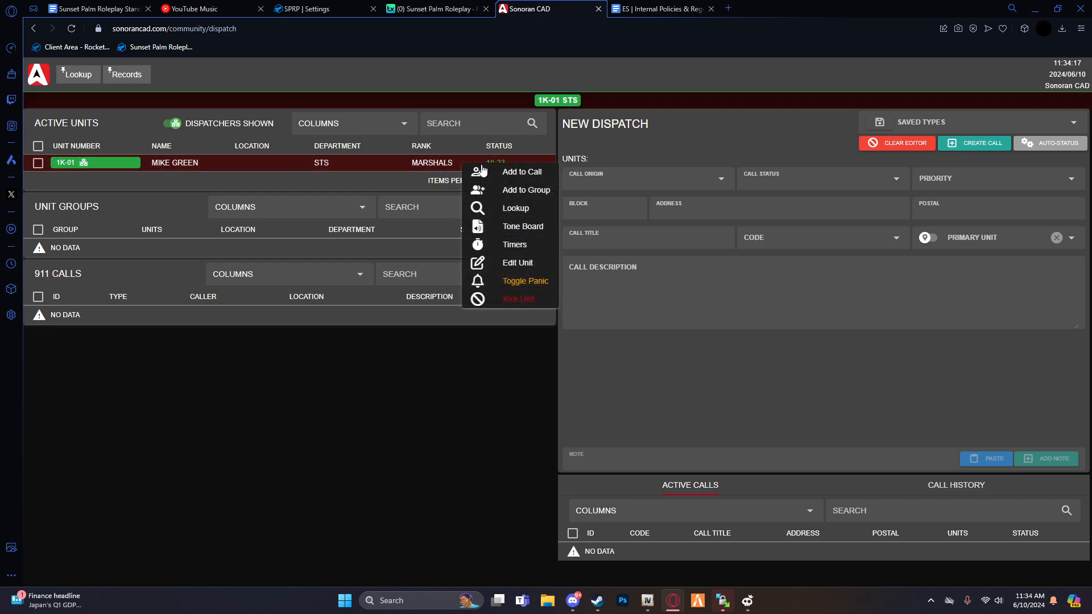
left_click(526, 282)
left_click(38, 74)
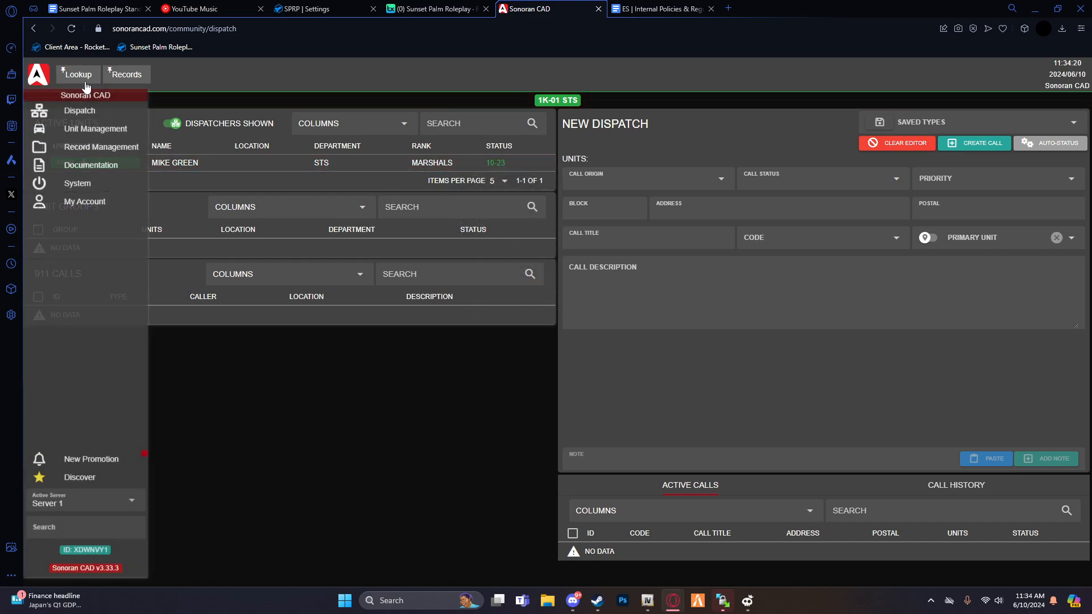
left_click(355, 329)
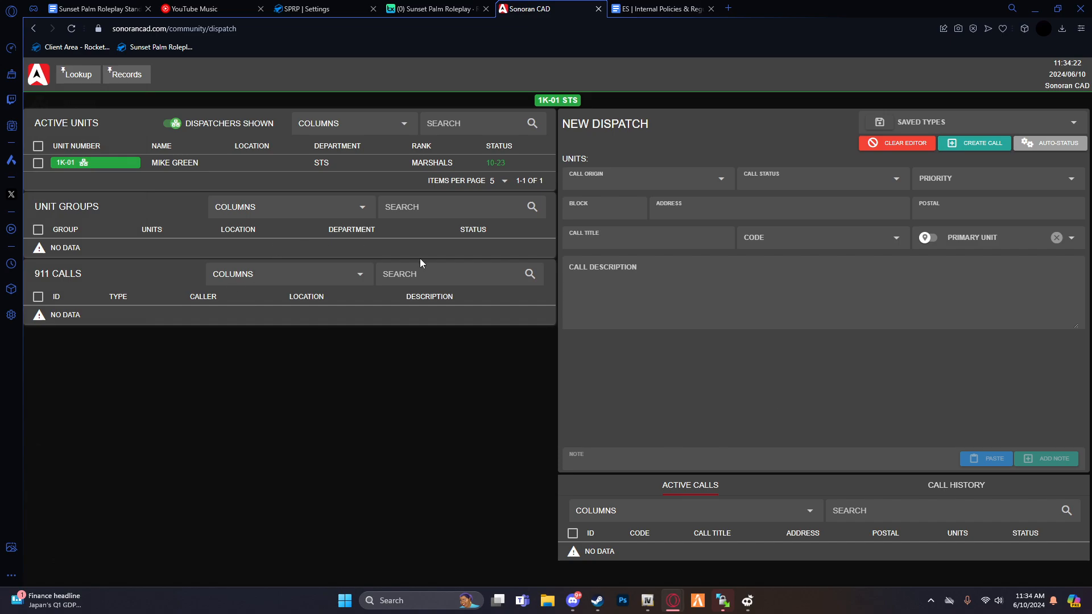
- Set the new dispatch's call origin to Radio Dispatch, call status to Pending and priority to 2
left_click(690, 192)
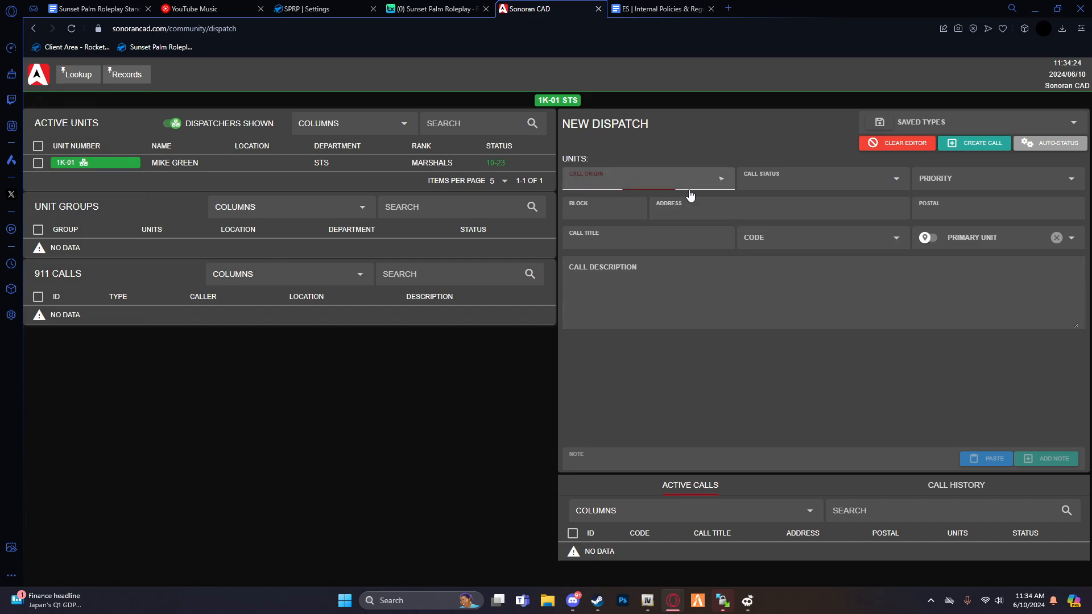
left_click(647, 229)
left_click(776, 185)
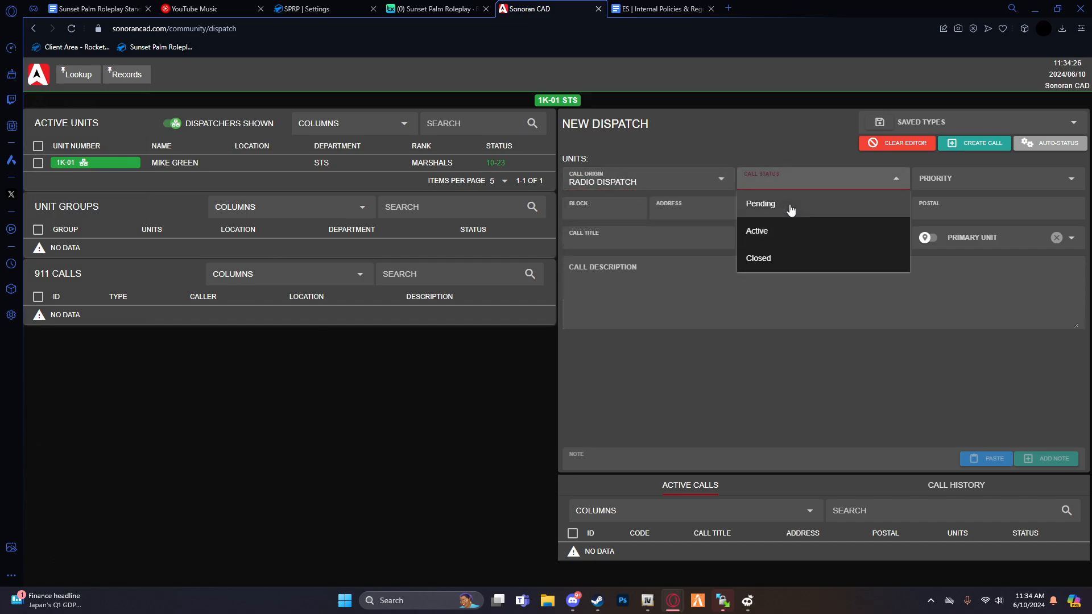
left_click(791, 211)
left_click(967, 181)
left_click(955, 230)
- Create a dispatch call from the saved TRAFFIC STOP type with active unit 1K-01 assigned to it
left_click(915, 127)
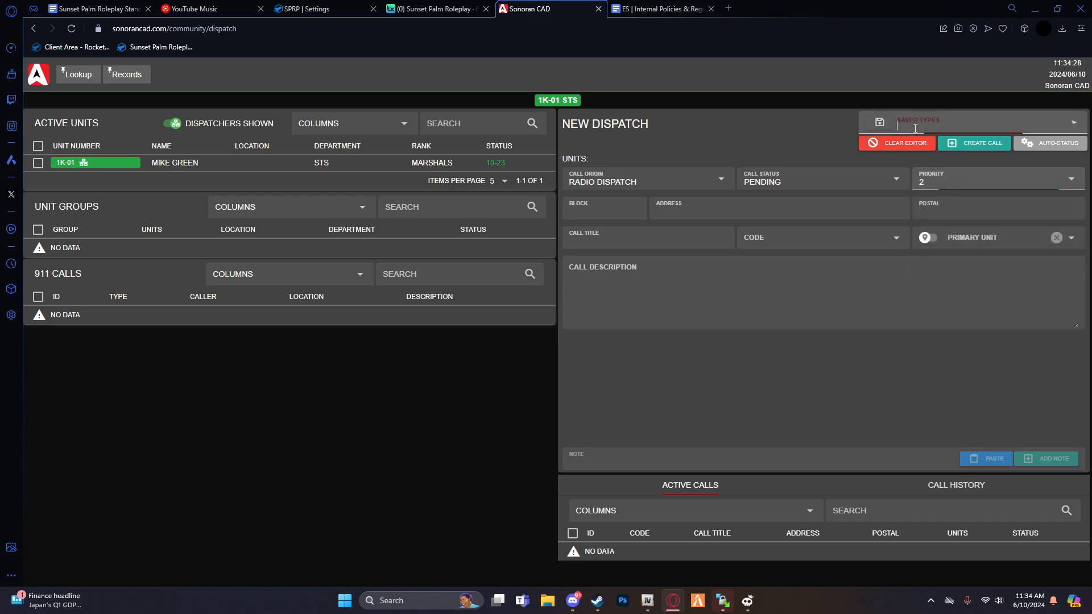
left_click(922, 141)
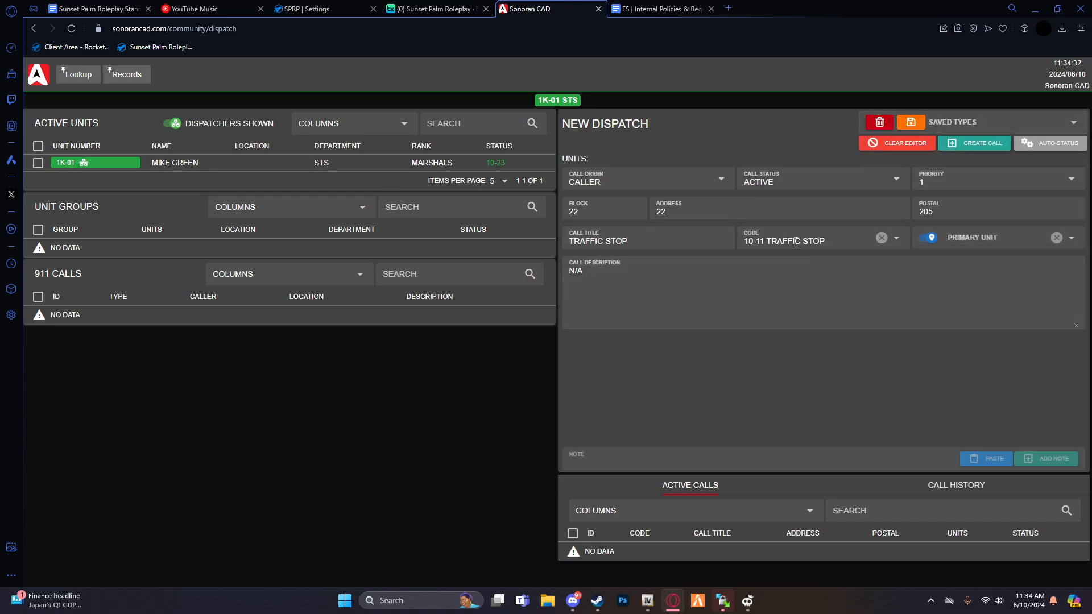
left_click_drag(91, 165, 643, 159)
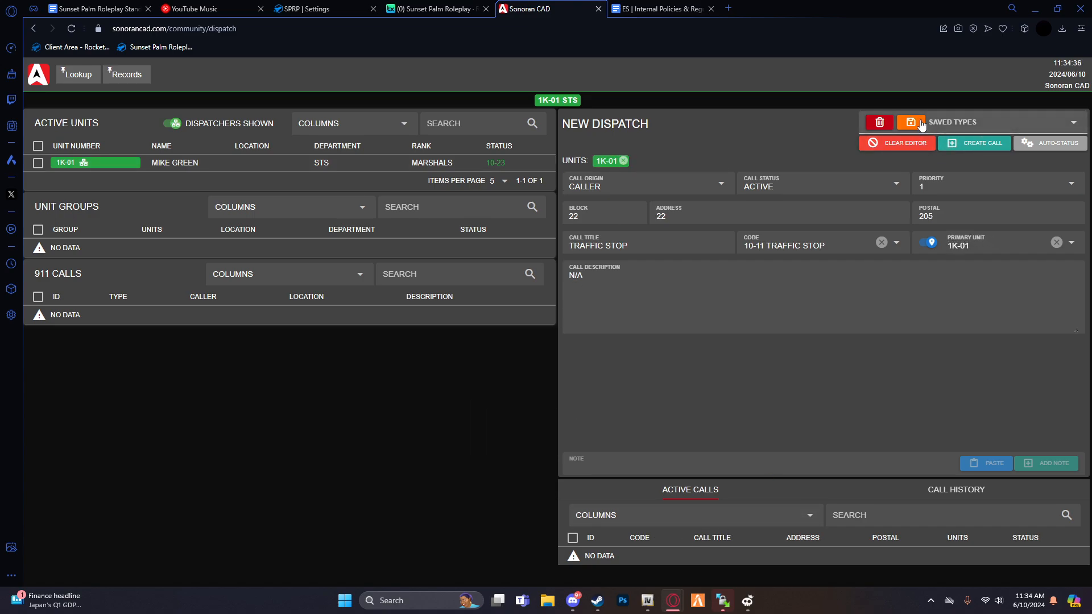
left_click(970, 143)
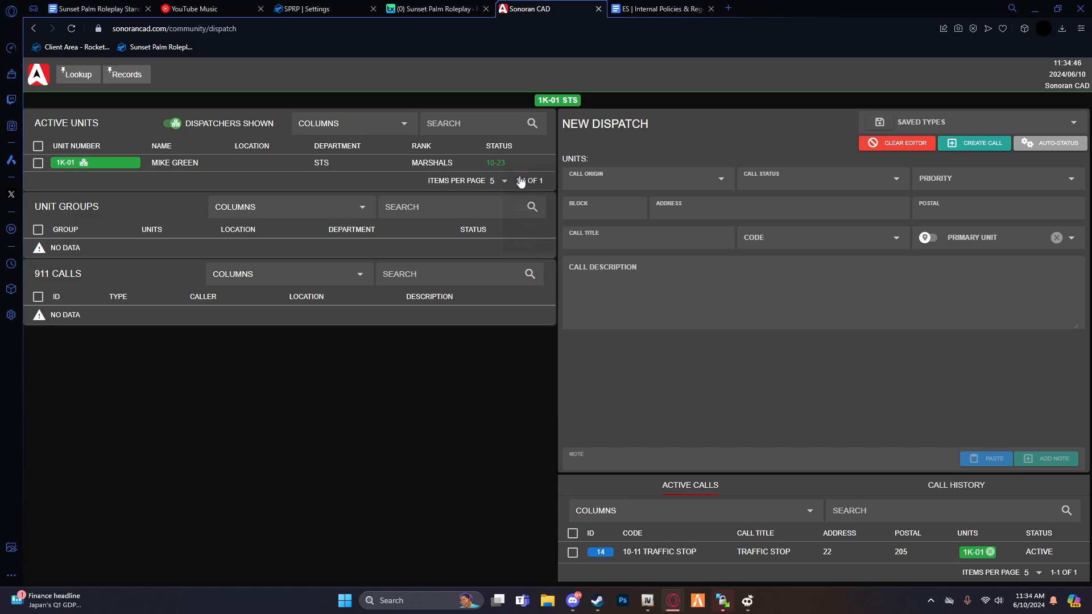
- Switch unit 1K-01's status in the active units table to 10-97, 10-8 and finally 10-23
left_click(507, 164)
left_click(524, 226)
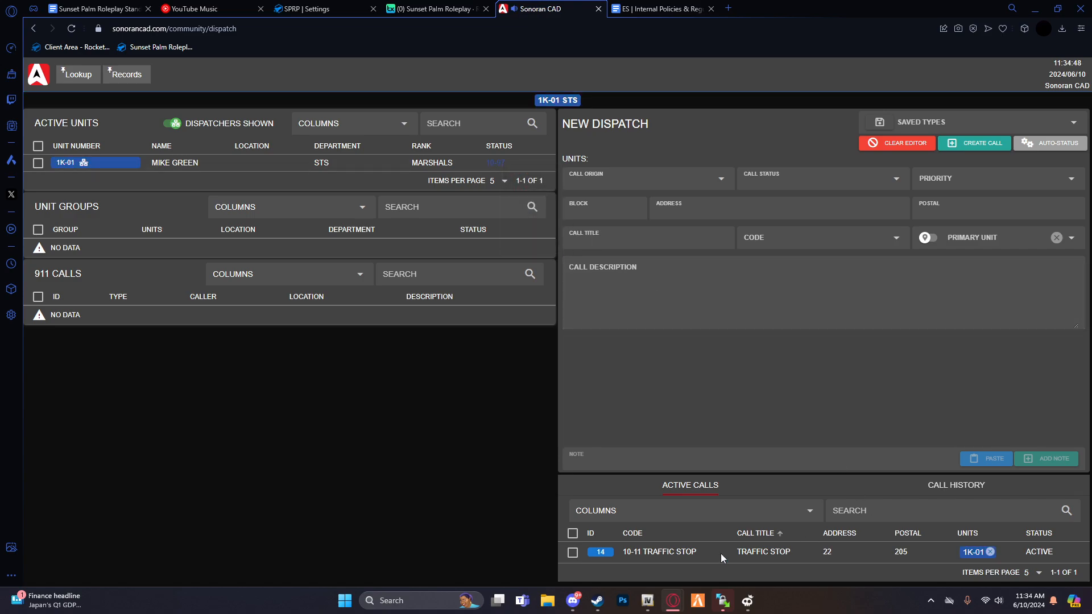
left_click(494, 170)
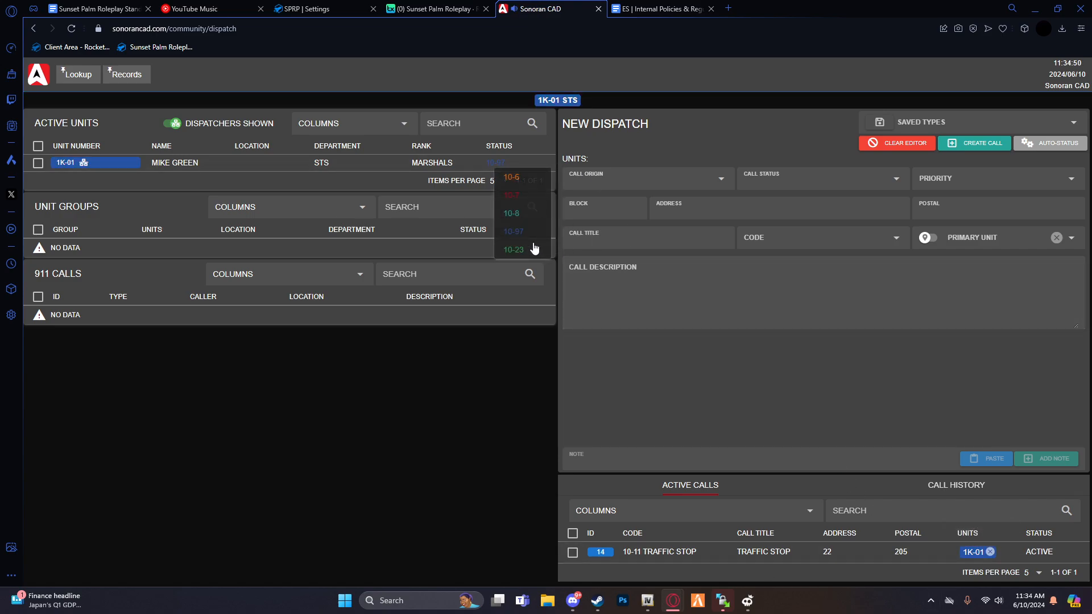
left_click(512, 207)
left_click(518, 163)
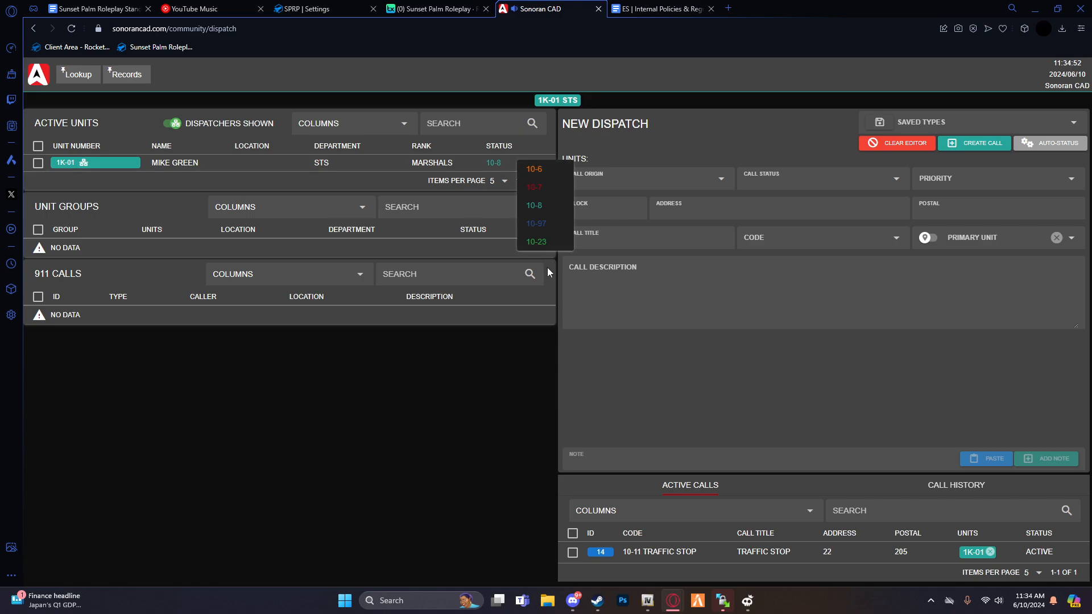
- Go back to the community selection page and enter the Police side of Sunset Palm Roleplay
left_click(36, 78)
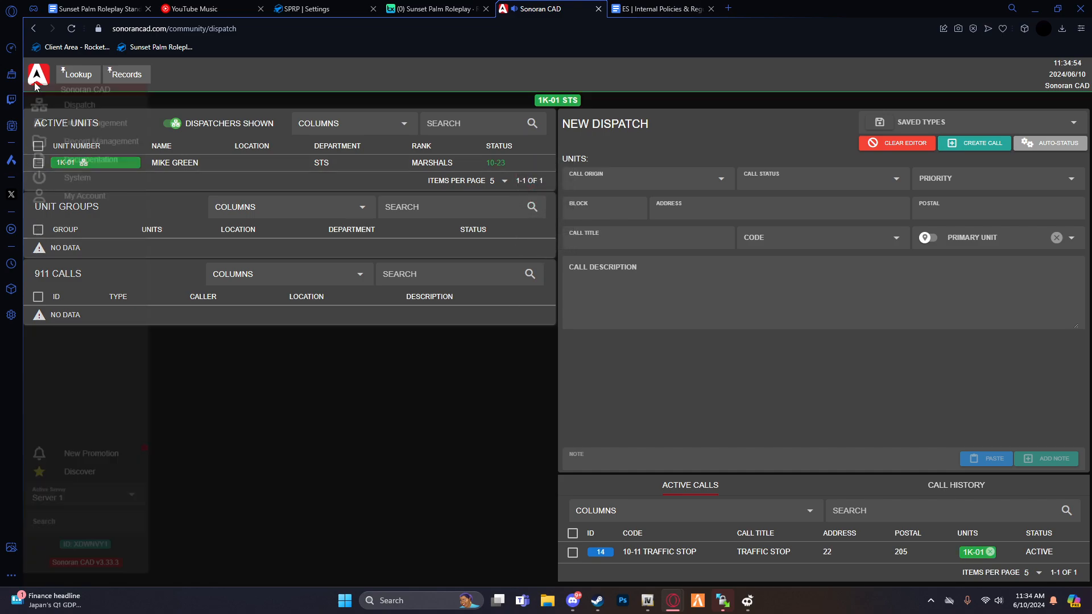
left_click(91, 188)
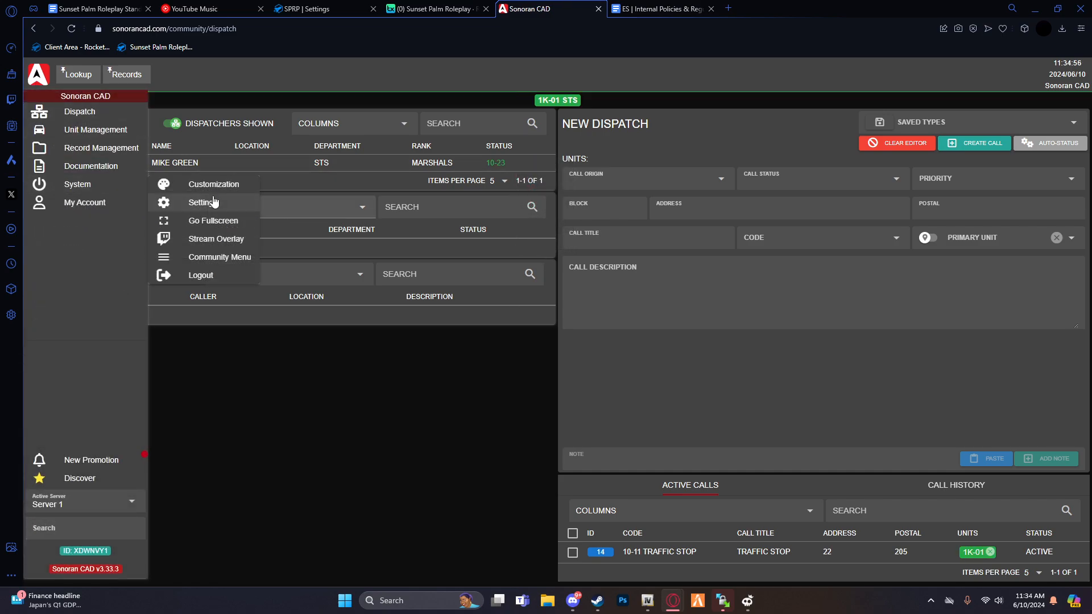
left_click(224, 254)
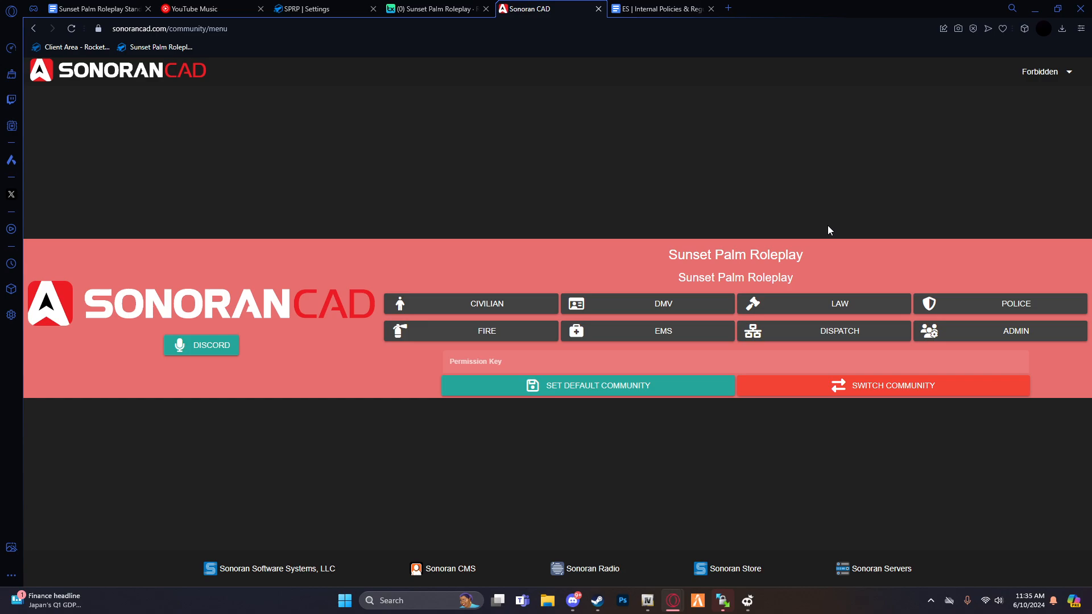
left_click(999, 307)
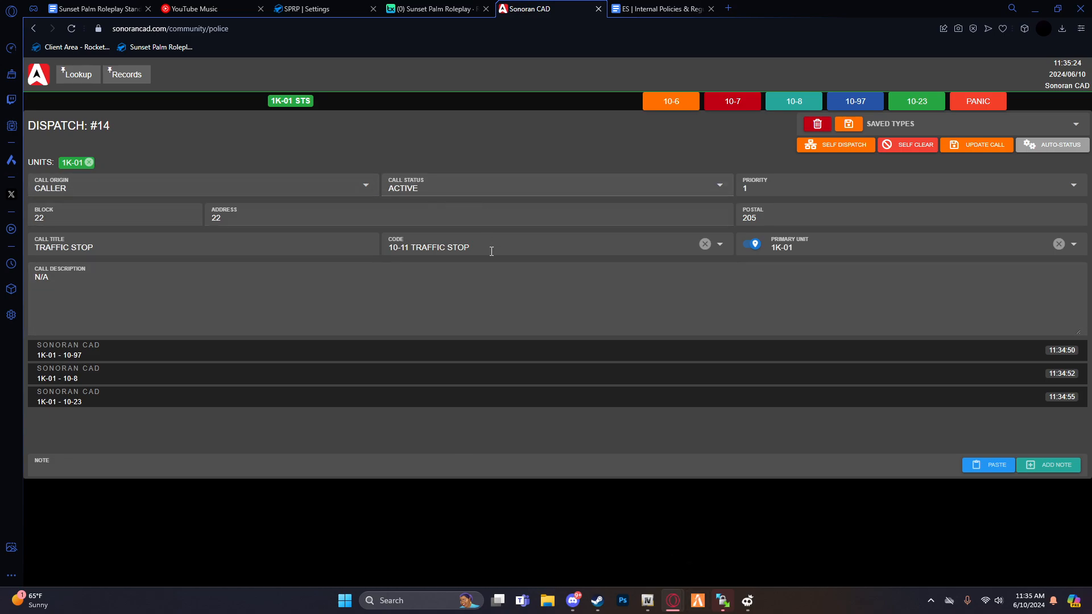
- Add the note "BLANK" to the unit's active traffic stop call
left_click(1046, 465)
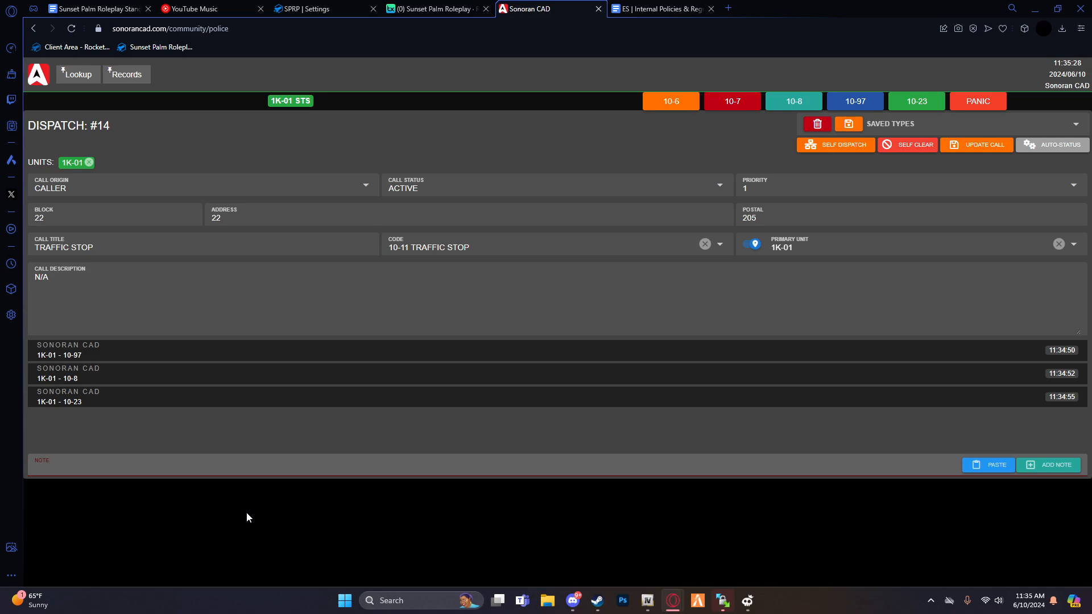
left_click(319, 471)
key("Return")
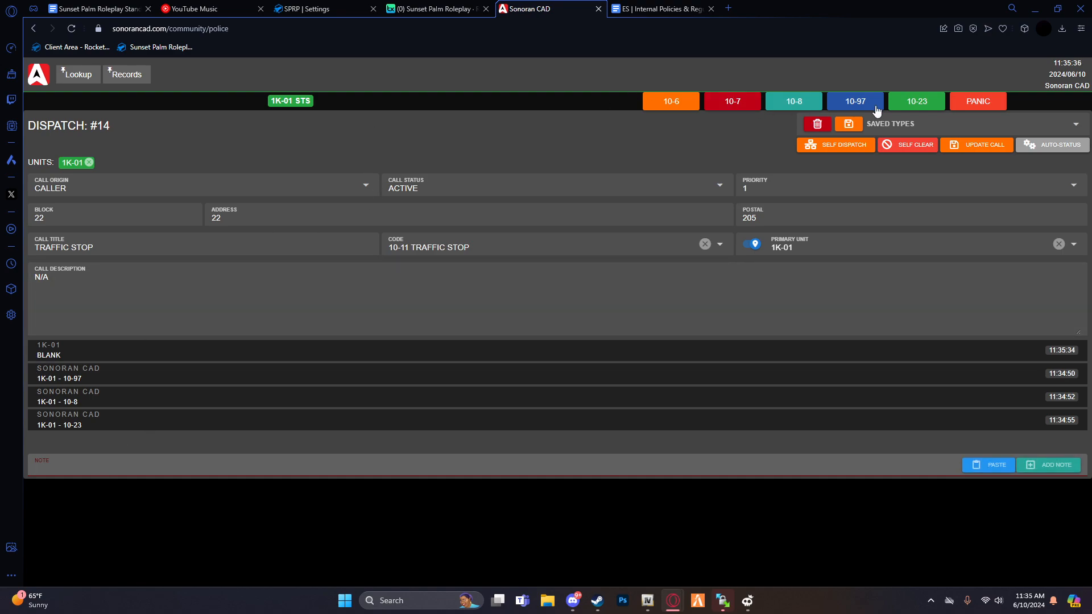
- Log status changes on the call by setting the unit to 10-23, 10-97 and 10-23 again
left_click(927, 102)
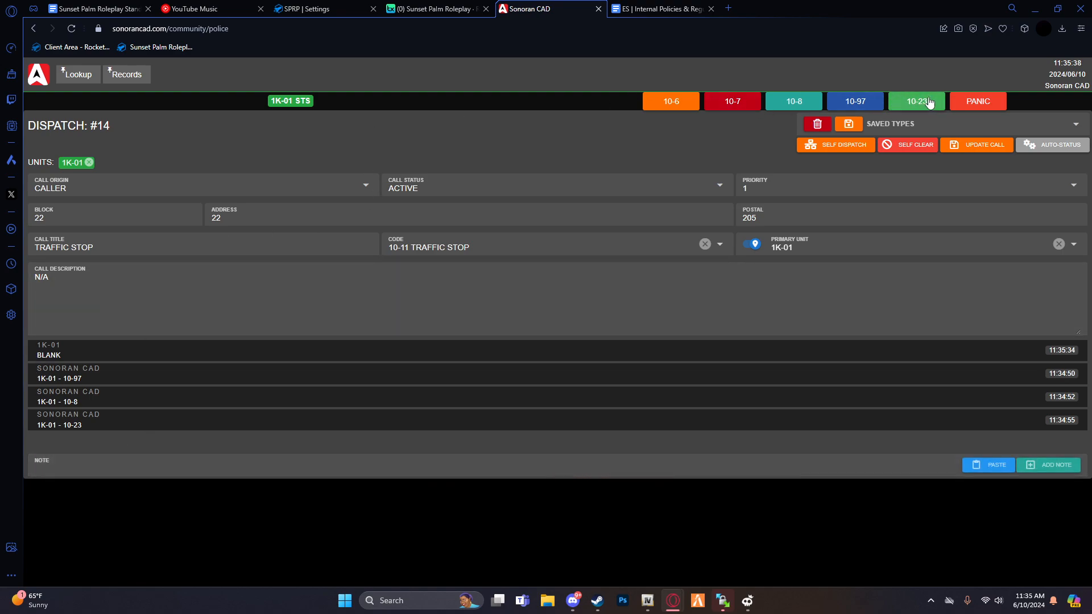
left_click(858, 105)
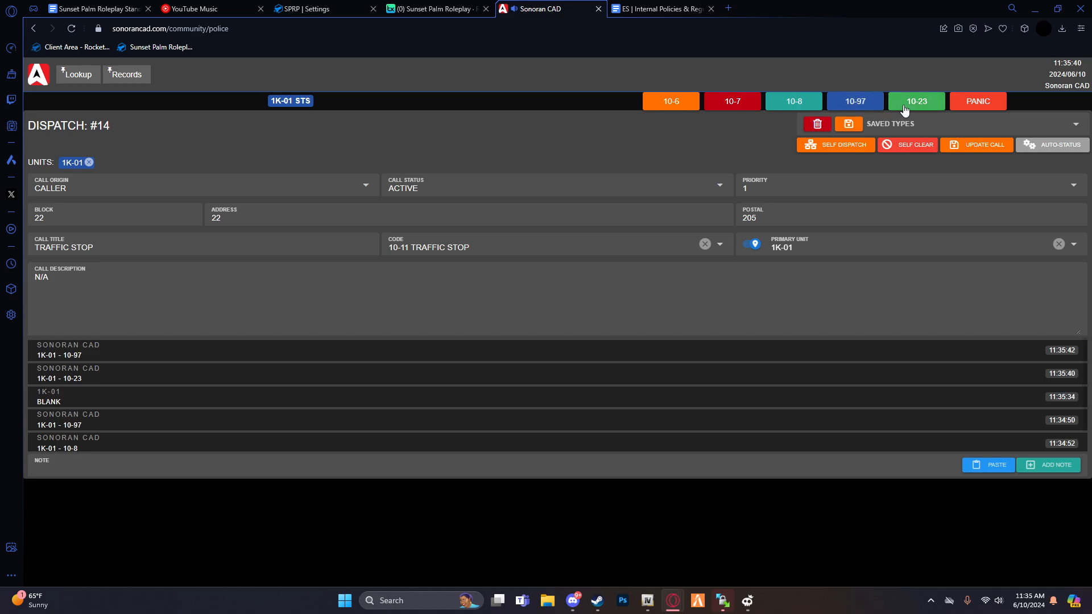
left_click(906, 106)
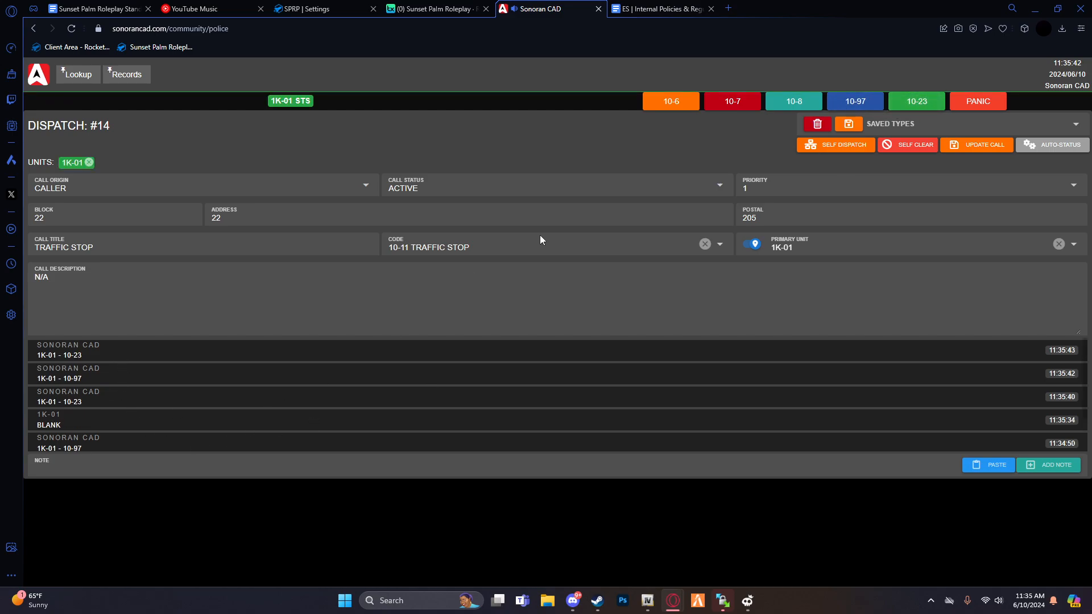
- Add the notes "SHOTS FIRED", "PERSON DETAINED" and "10-70" to the traffic stop call
left_click(108, 471)
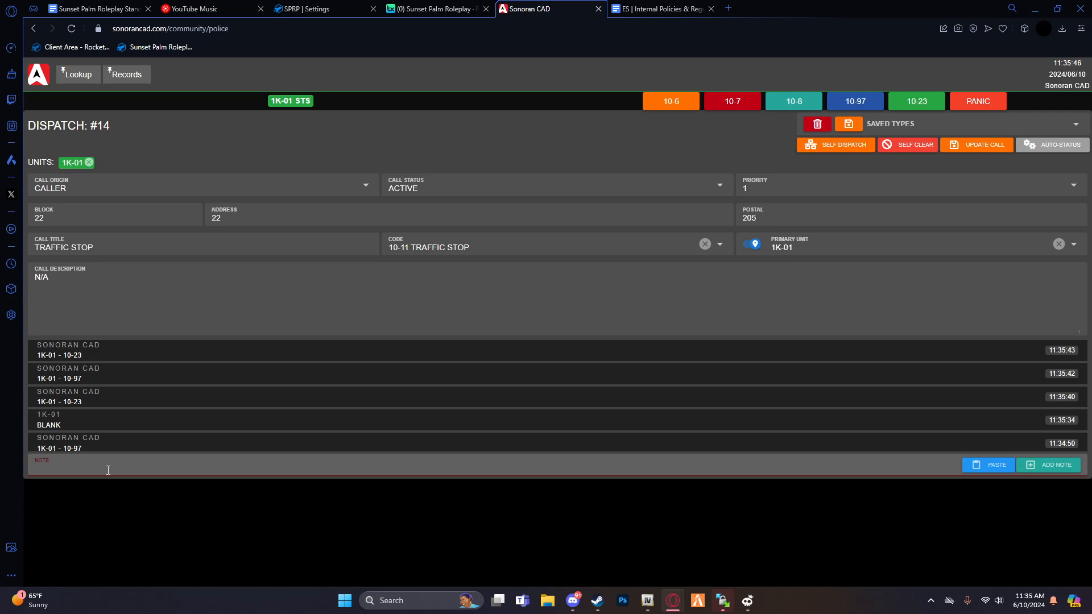
key("Return")
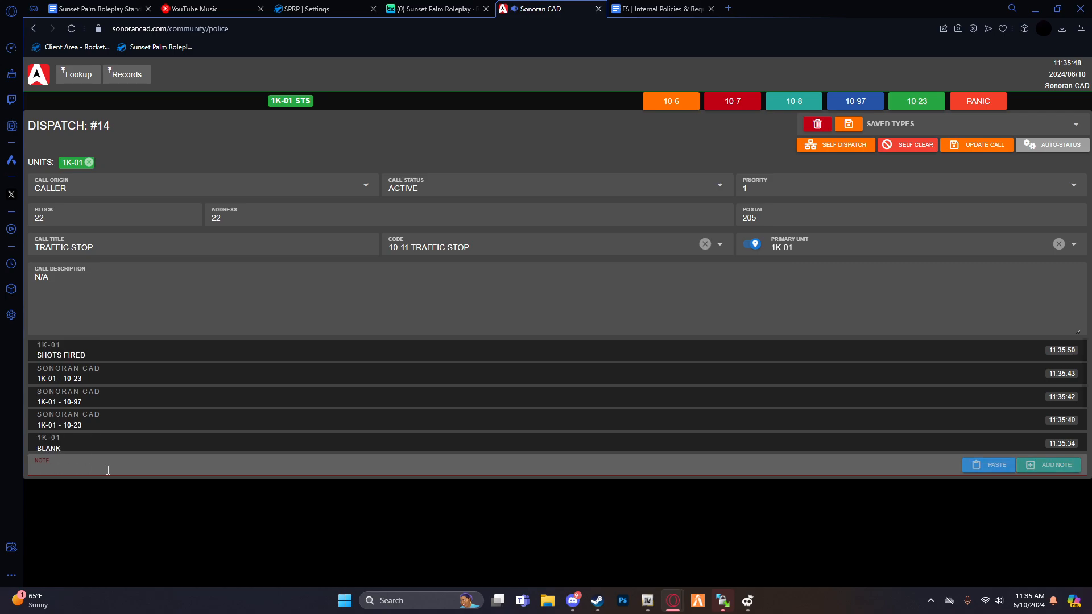
type("PERSON DETAINED")
key("Return")
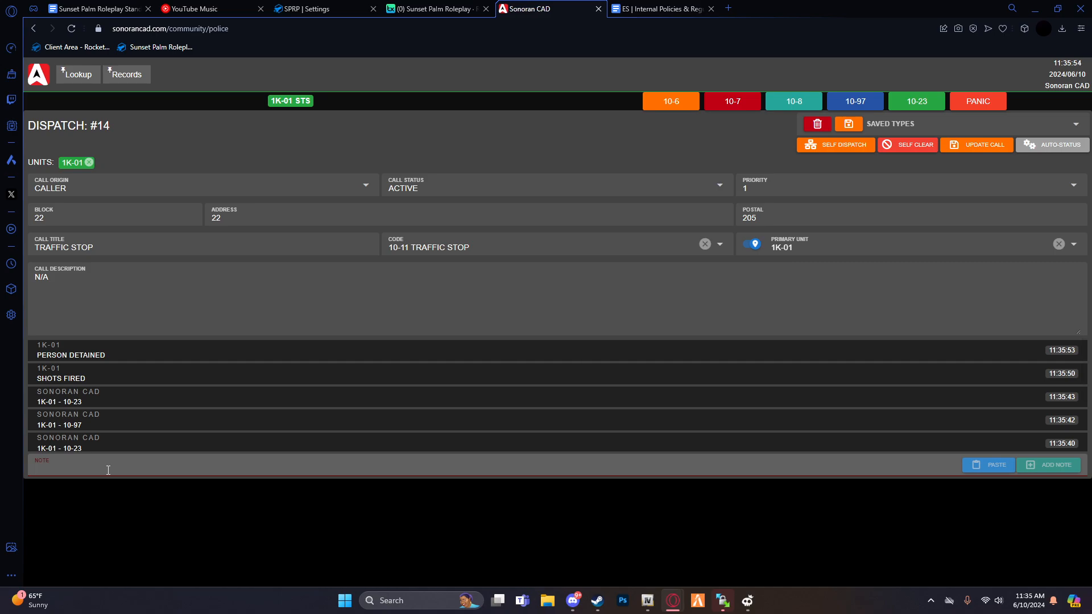
left_click(108, 469)
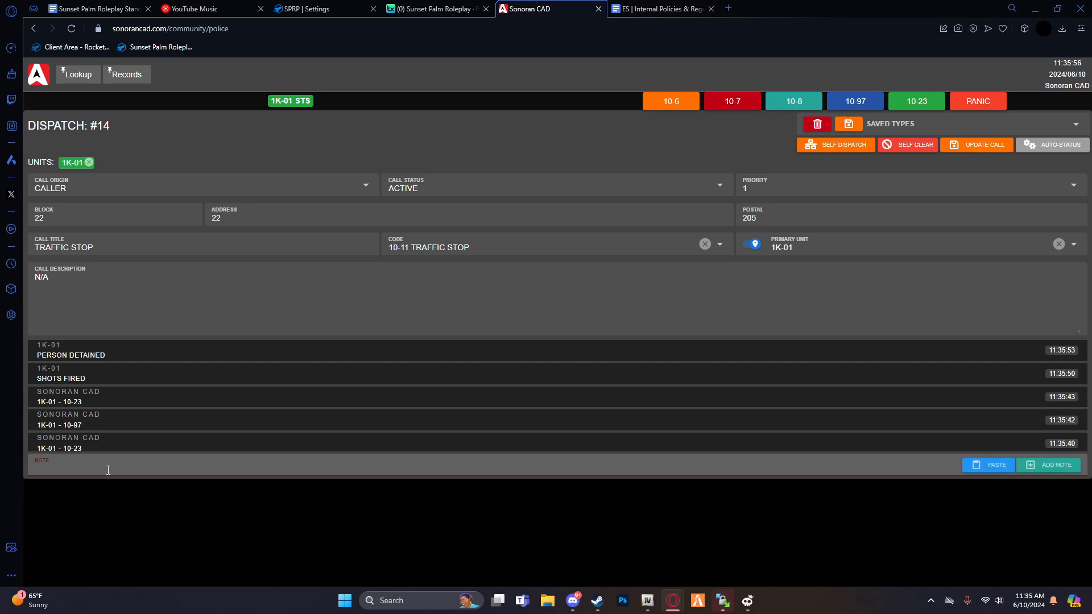
type("10-70")
key("Return")
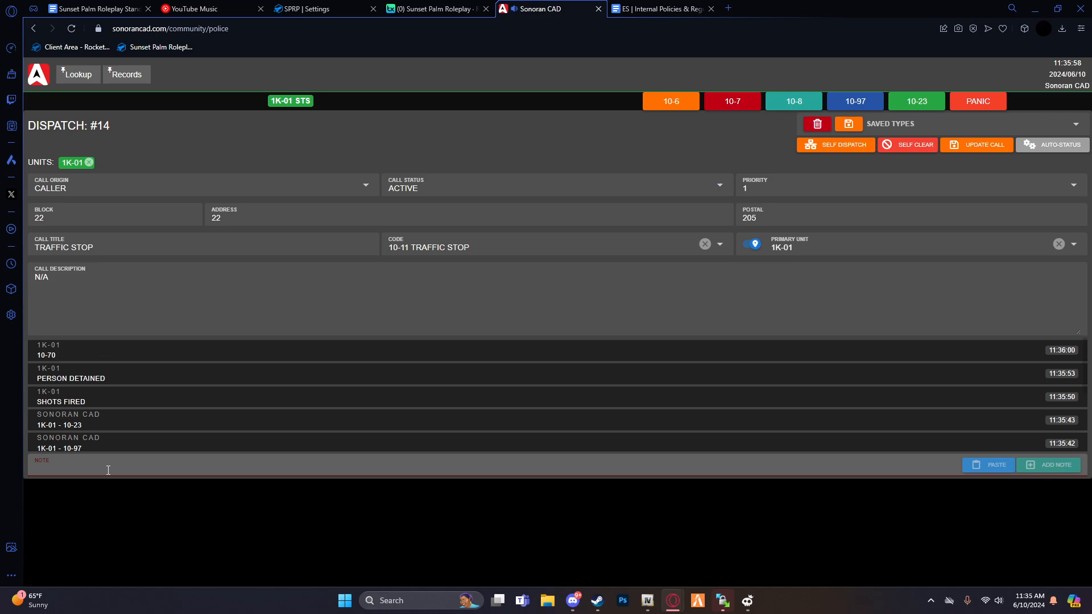
- Change the call's code to 10-70 Foot Pursuit
left_click(490, 247)
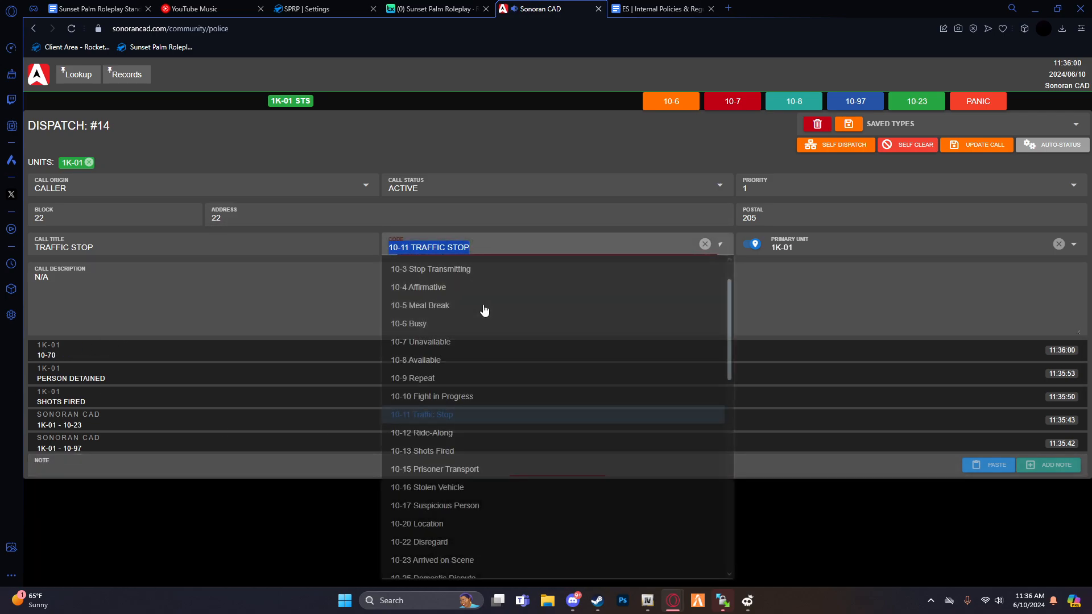
scroll(478, 399, "down", 10)
scroll(470, 533, "down", 3)
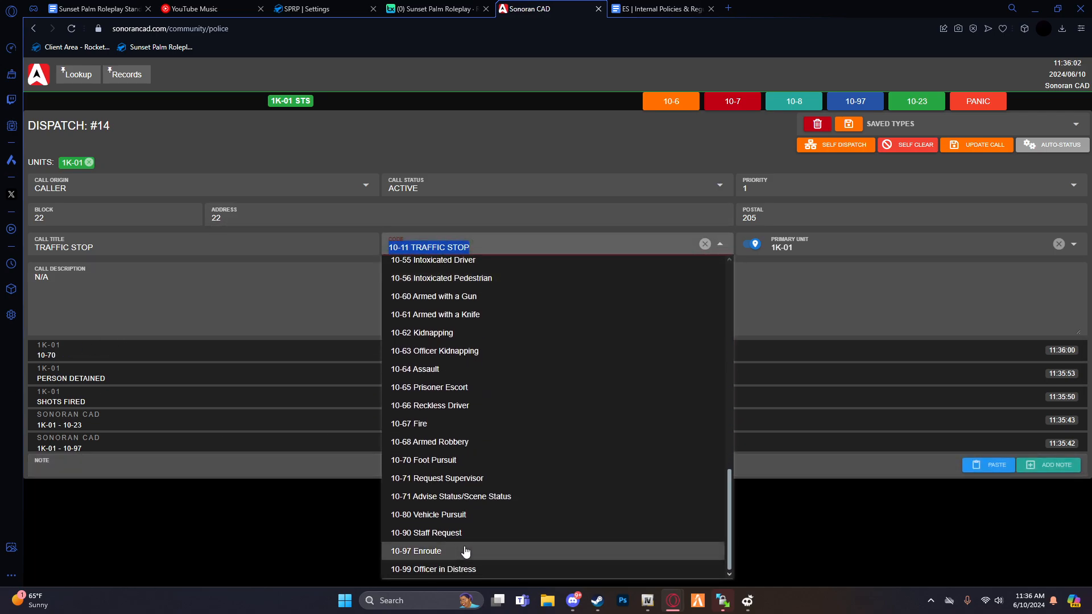
left_click(455, 458)
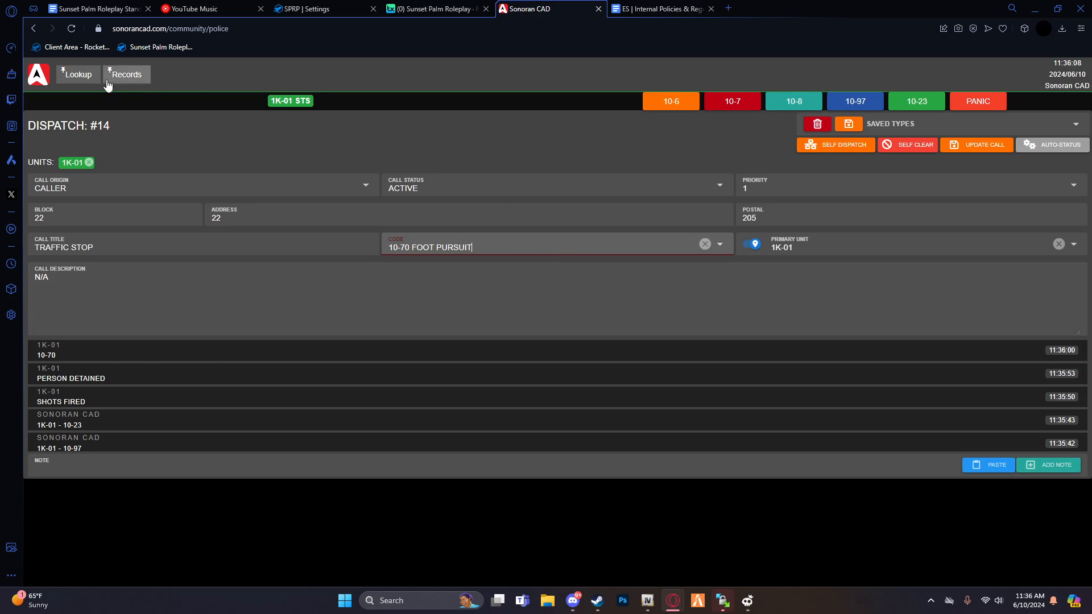
- Self-clear unit 1K-01 from the active call and confirm detaching from it
left_click(911, 145)
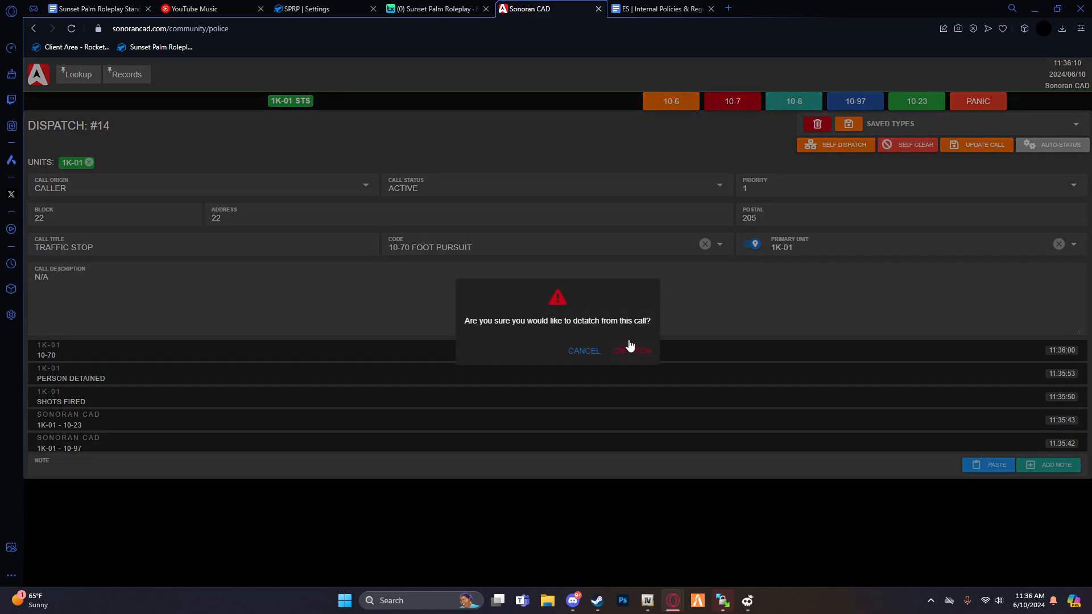
left_click_drag(493, 321, 649, 320)
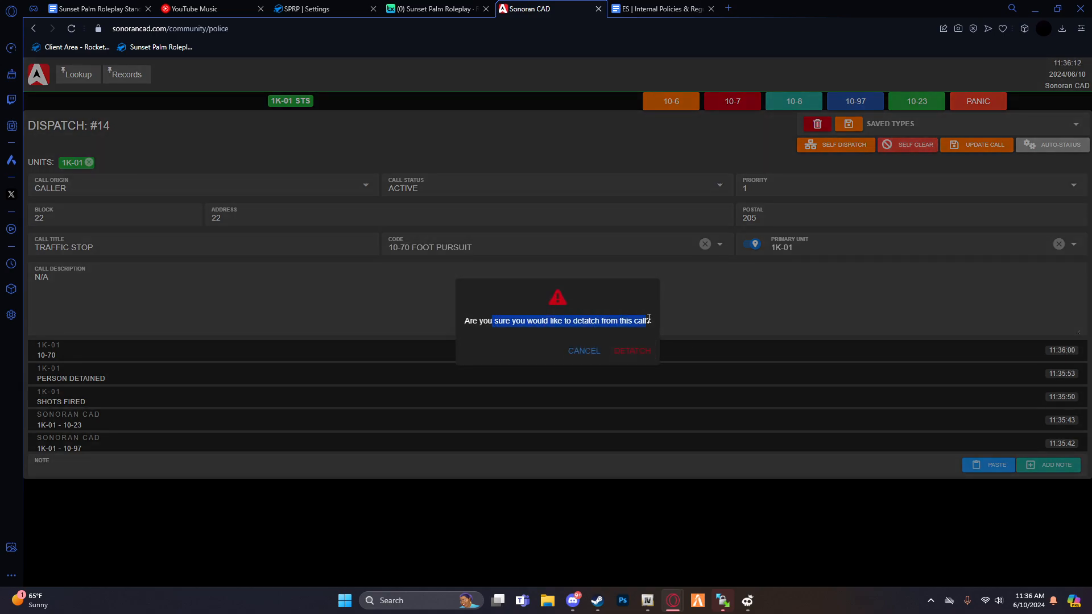
left_click(632, 351)
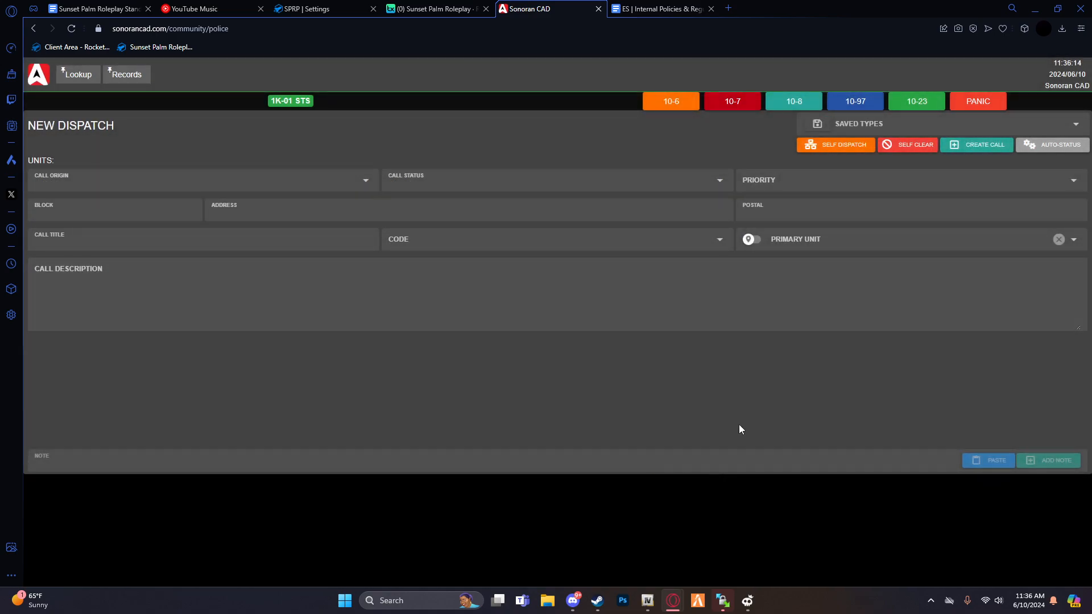
- Switch self dispatch off and back on, and load the saved traffic stop type into the new dispatch
left_click(839, 147)
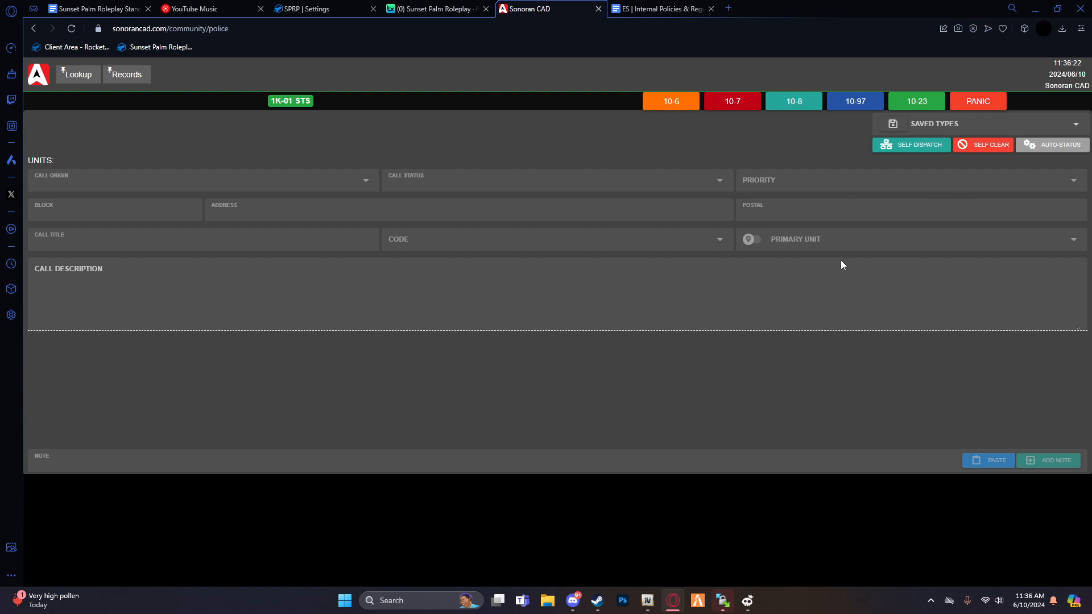
left_click(910, 145)
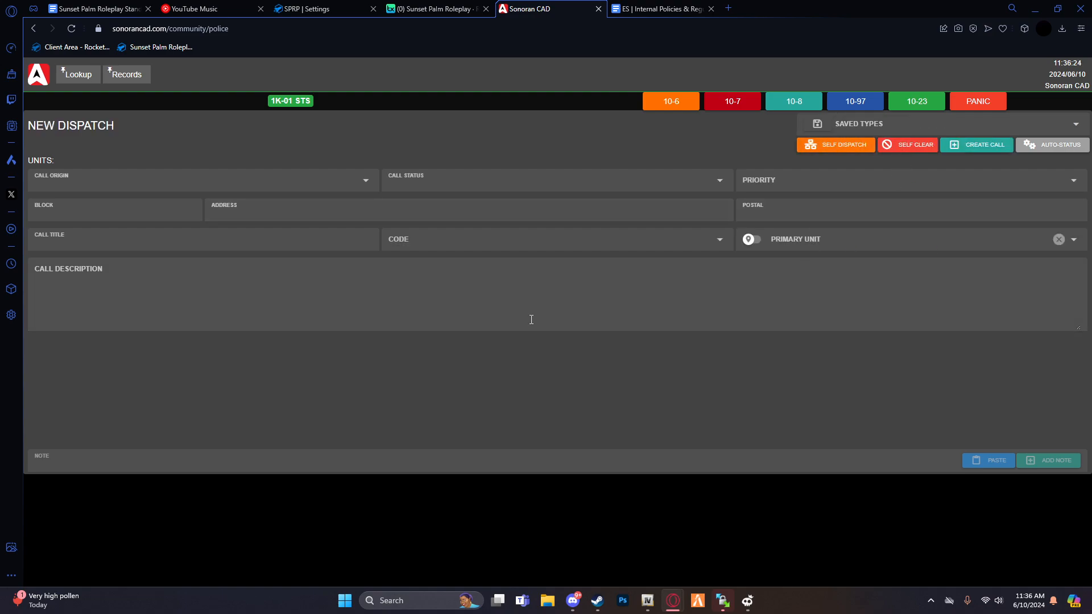
left_click(905, 124)
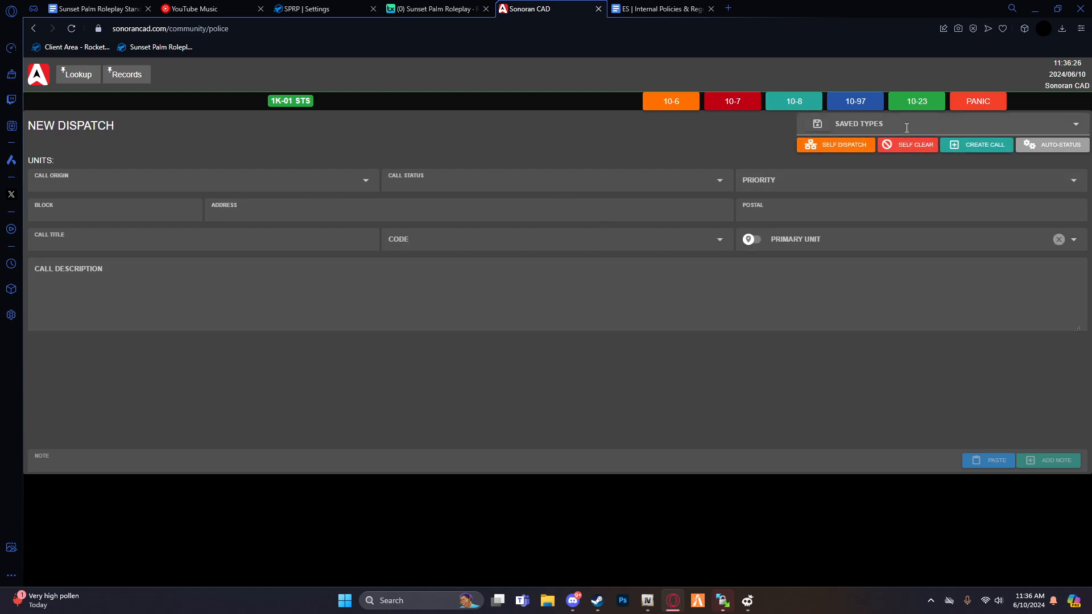
left_click(901, 159)
- Self-clear from the new traffic stop dispatch, confirm detaching, and turn self dispatch off
left_click(908, 145)
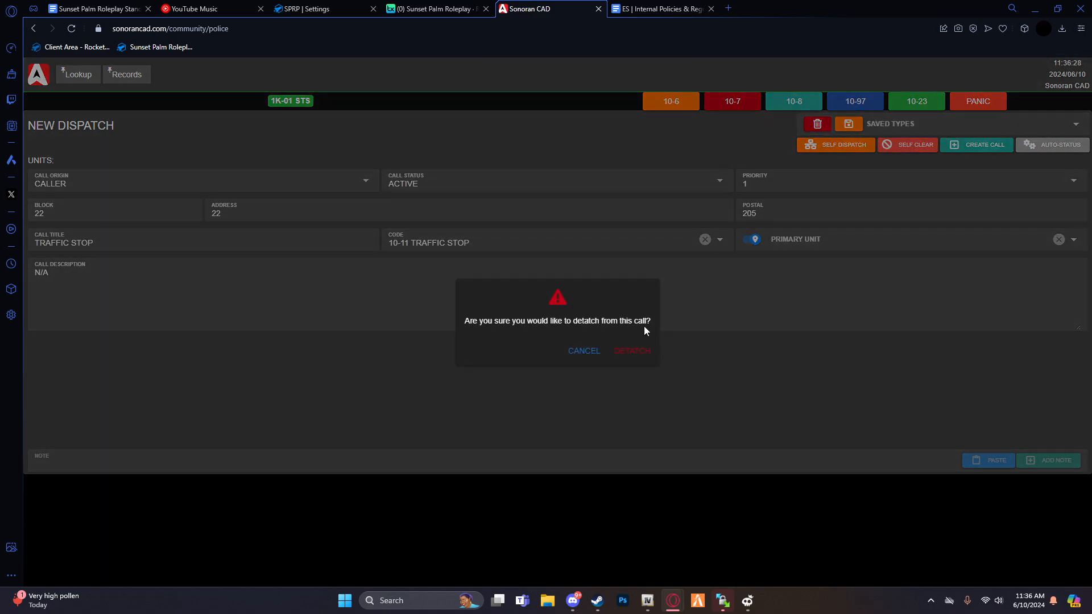
left_click(617, 349)
left_click(844, 145)
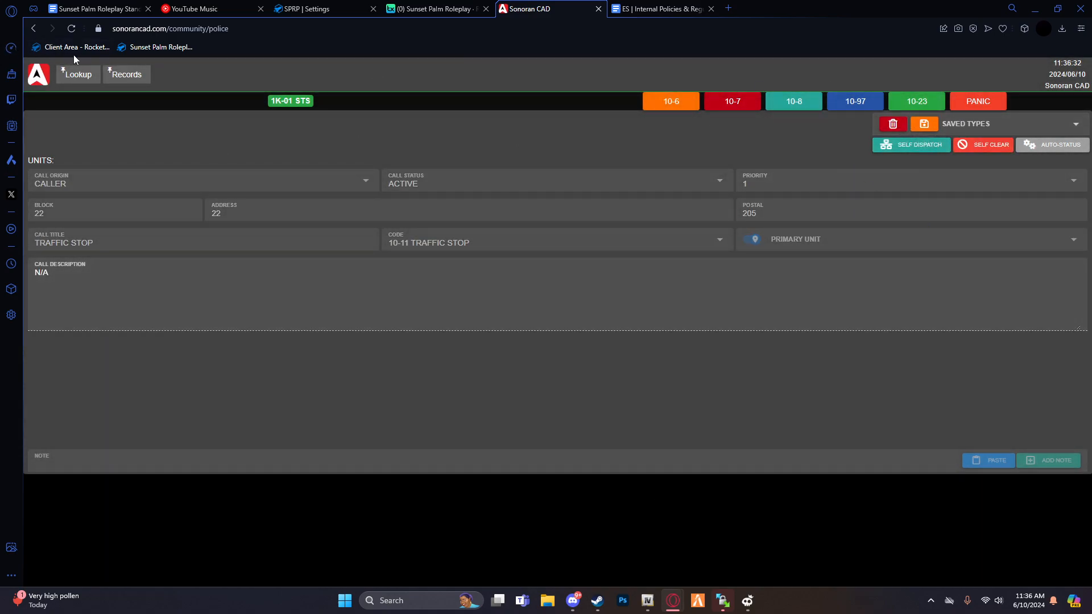
- Open a new lookup and examine the name, plate, identifier and record ID search options
left_click(78, 73)
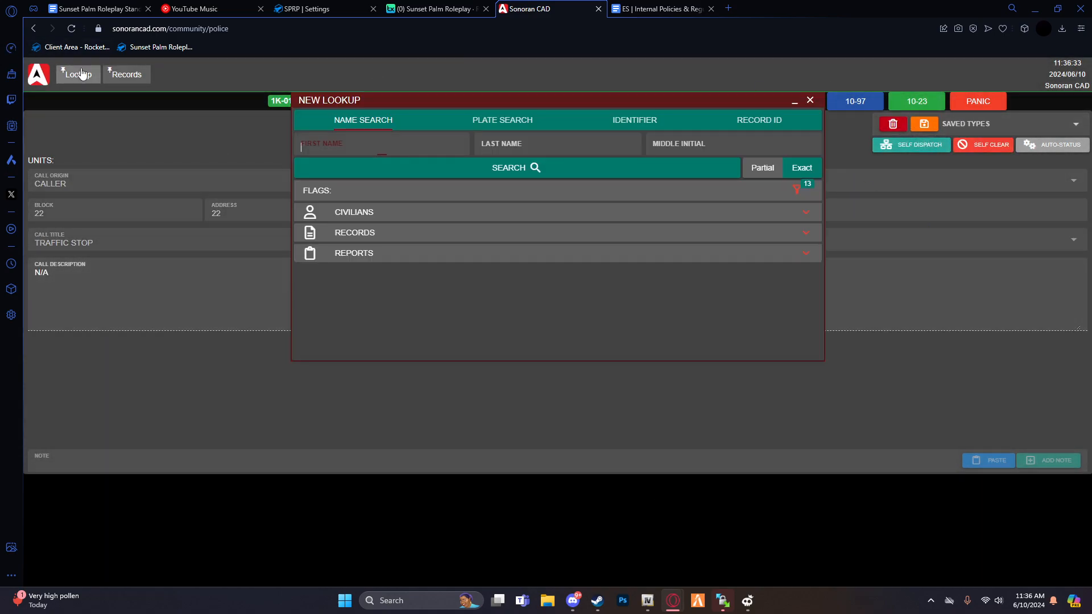
left_click(510, 120)
left_click(666, 121)
left_click(749, 124)
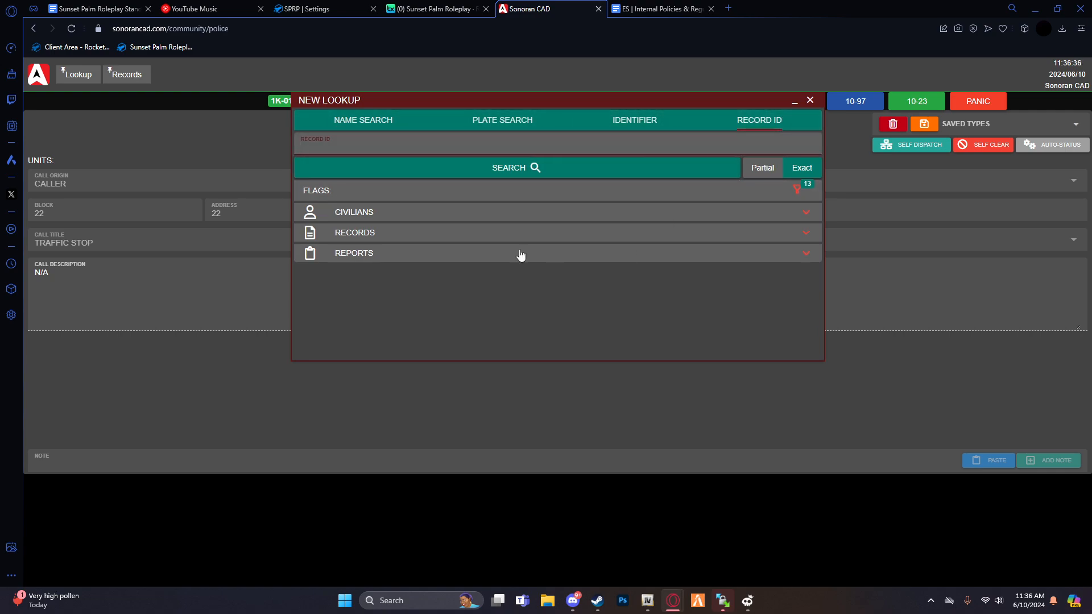
left_click(376, 117)
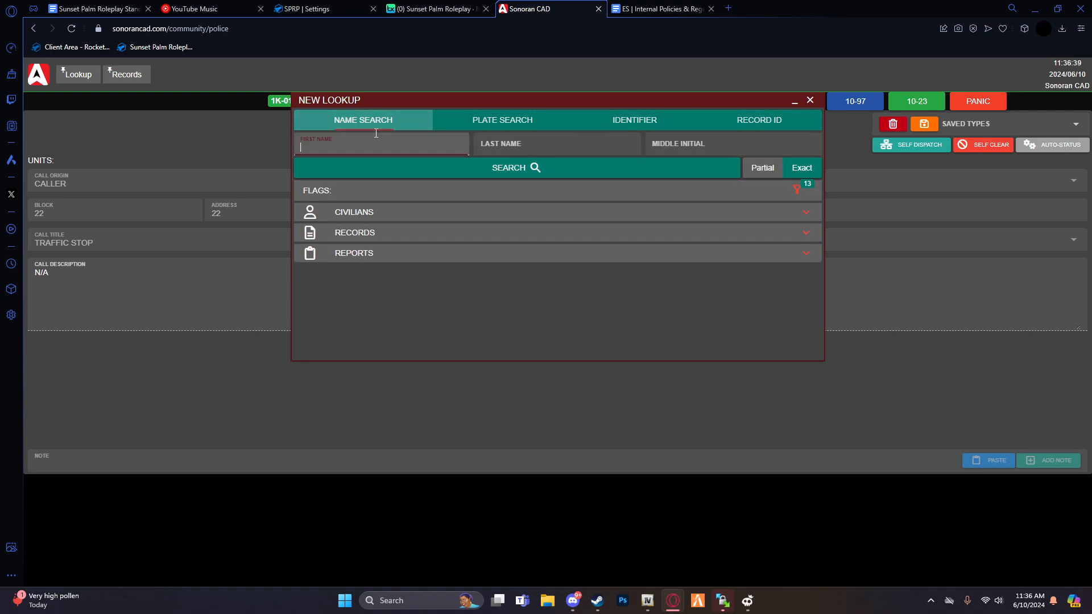
left_click(486, 142)
left_click(788, 150)
left_click(503, 122)
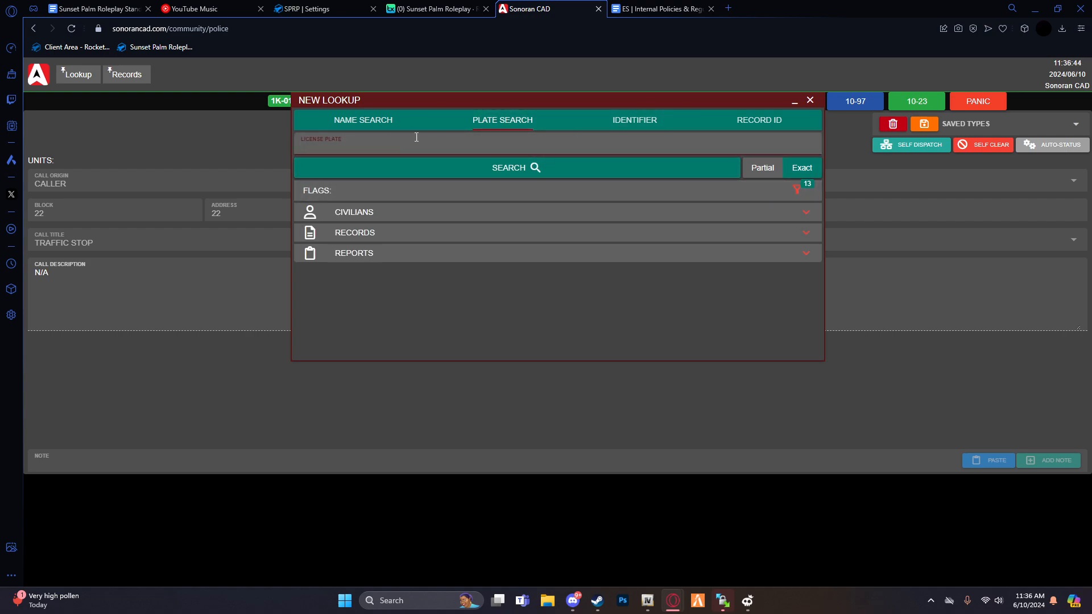
- Run an identifier lookup for agency San Andreas State Troopers, department STS and unit 1K-01
left_click(648, 127)
left_click(378, 146)
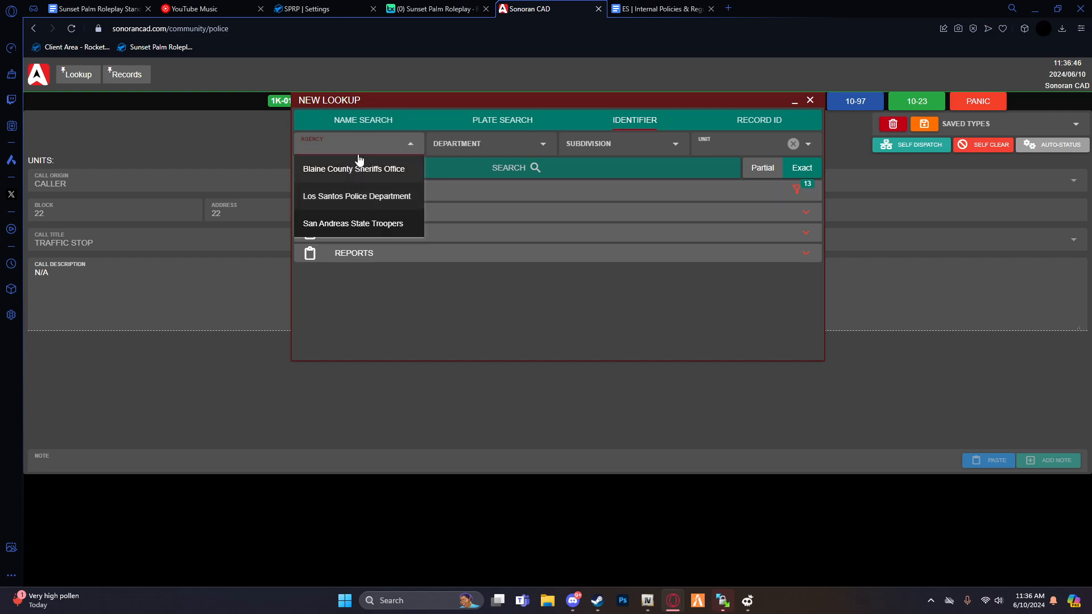
left_click(372, 225)
left_click(455, 145)
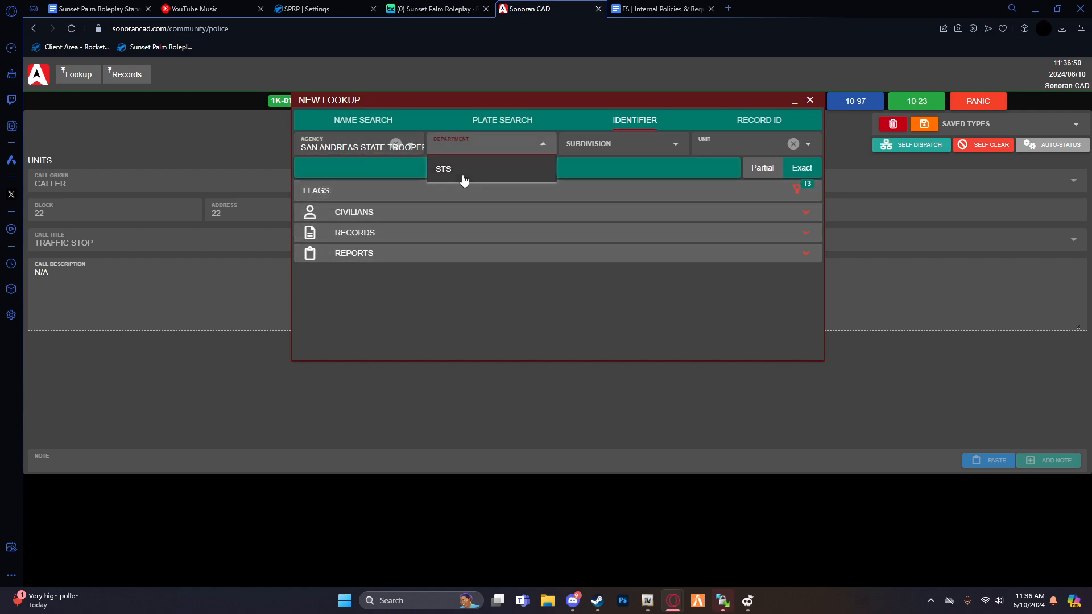
left_click(463, 174)
left_click(634, 168)
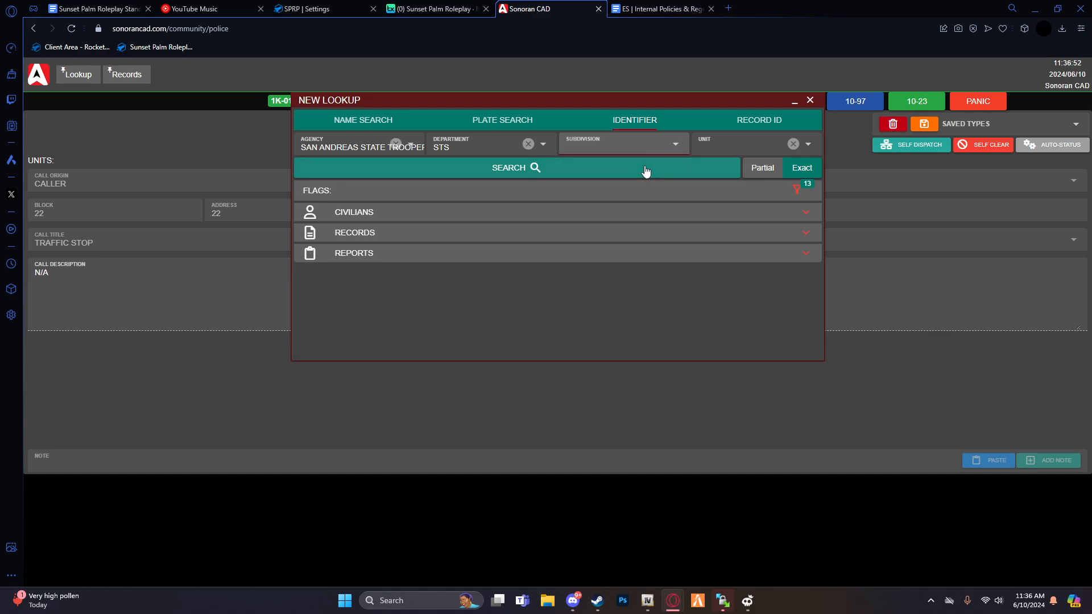
left_click(745, 152)
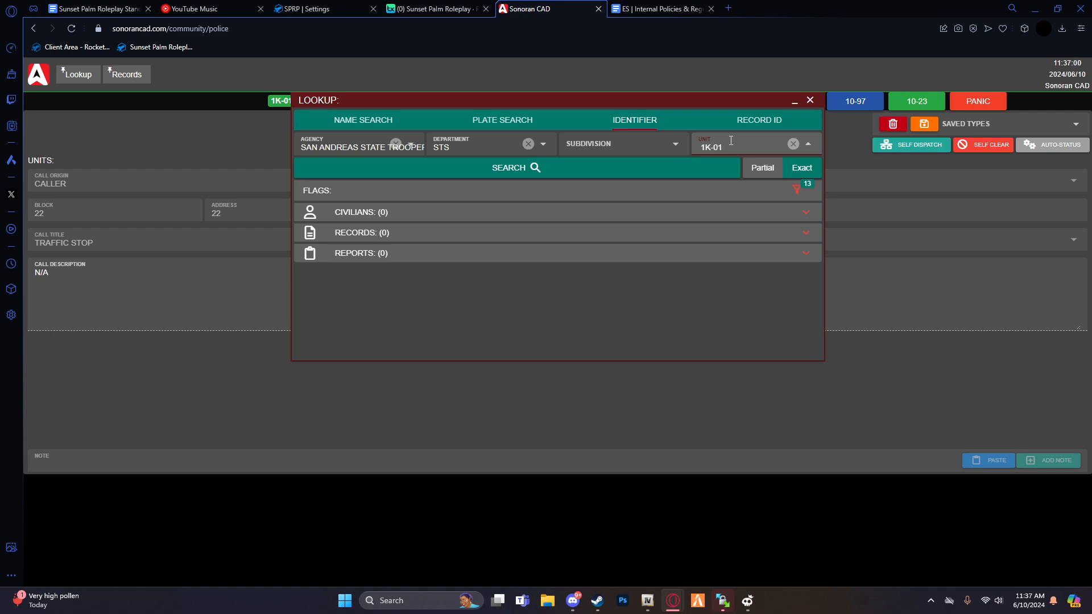
- Set the lookup to partial matching, show the record flags, and search for a civilian by first and last name
left_click(768, 169)
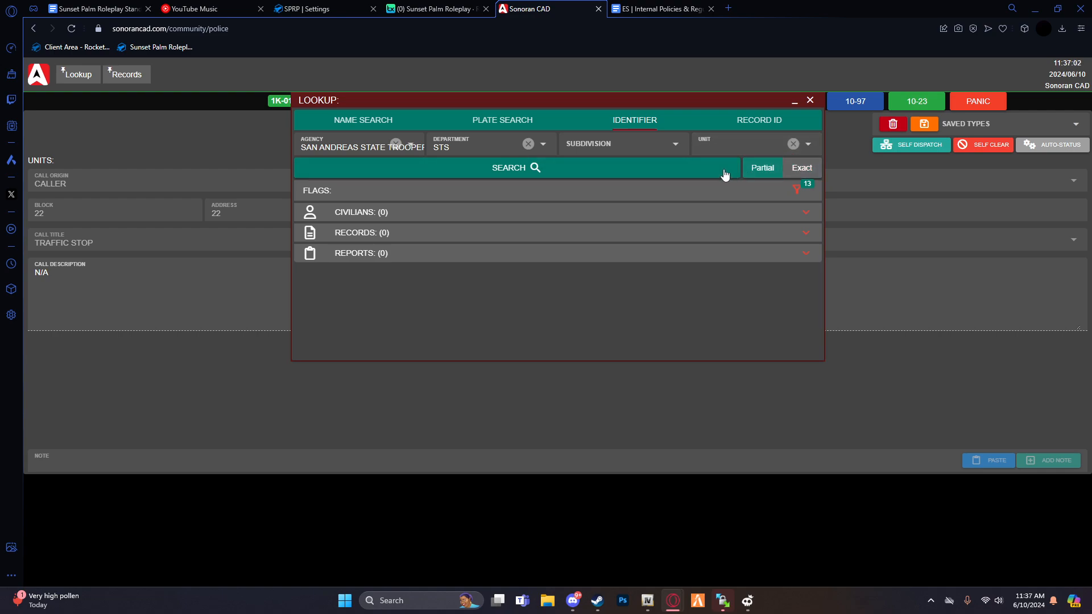
left_click(754, 189)
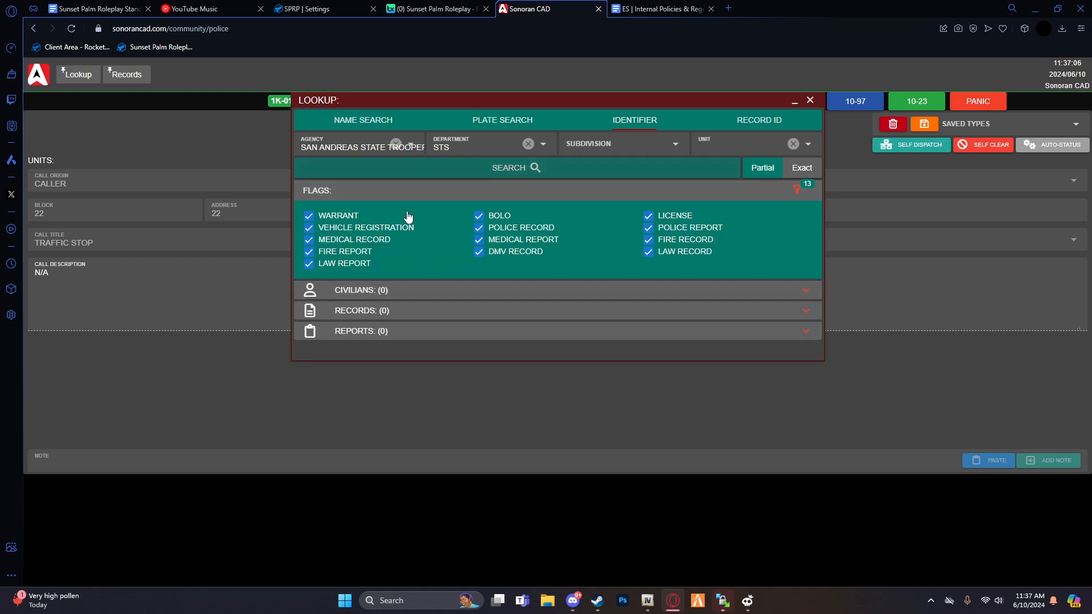
left_click(441, 117)
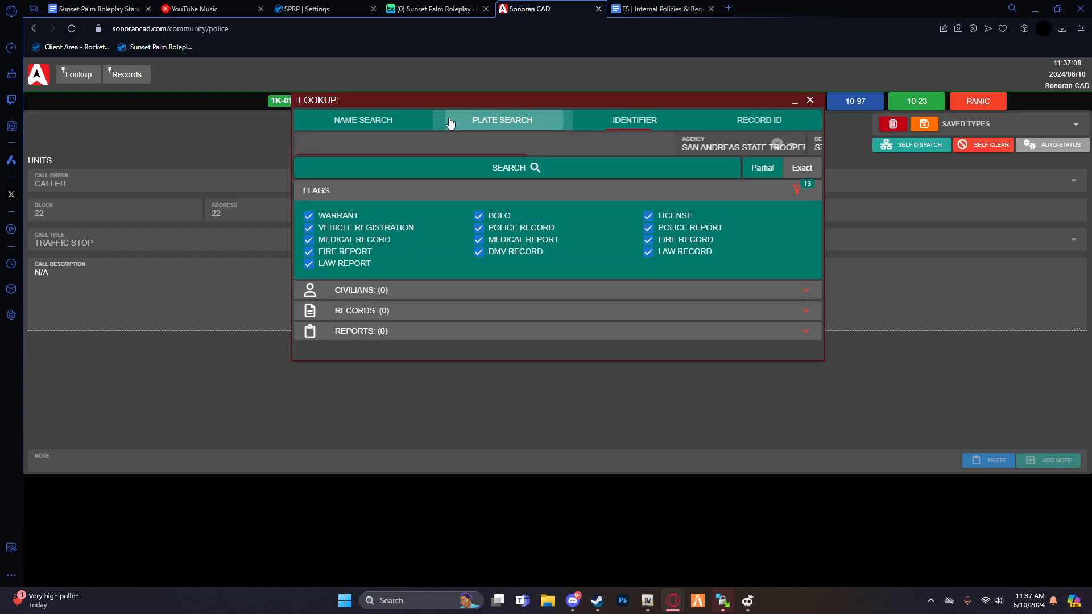
left_click(421, 120)
left_click(395, 145)
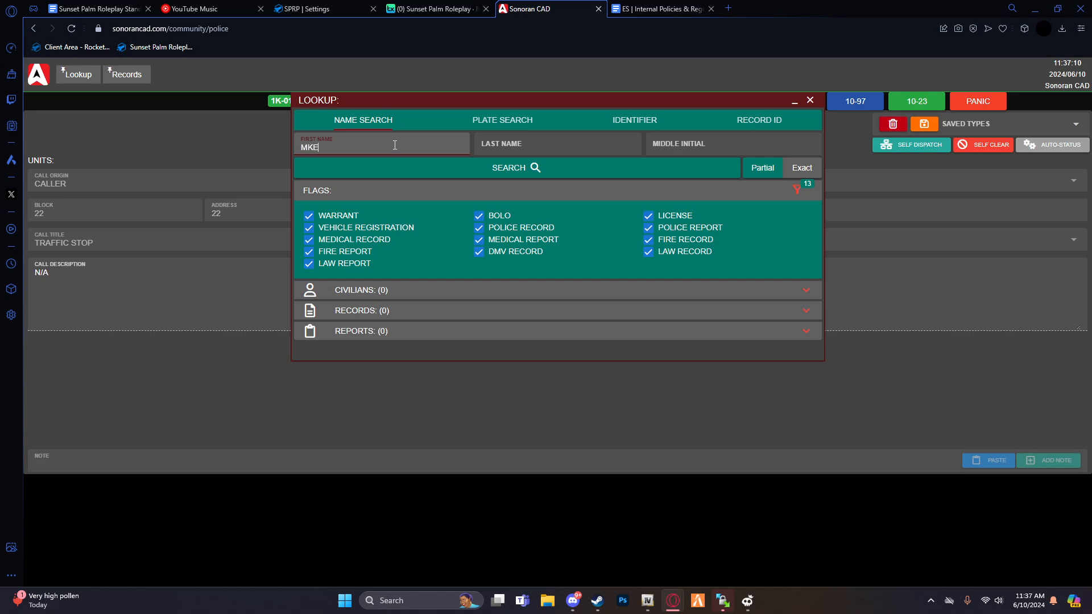
left_click(500, 138)
type("GREE")
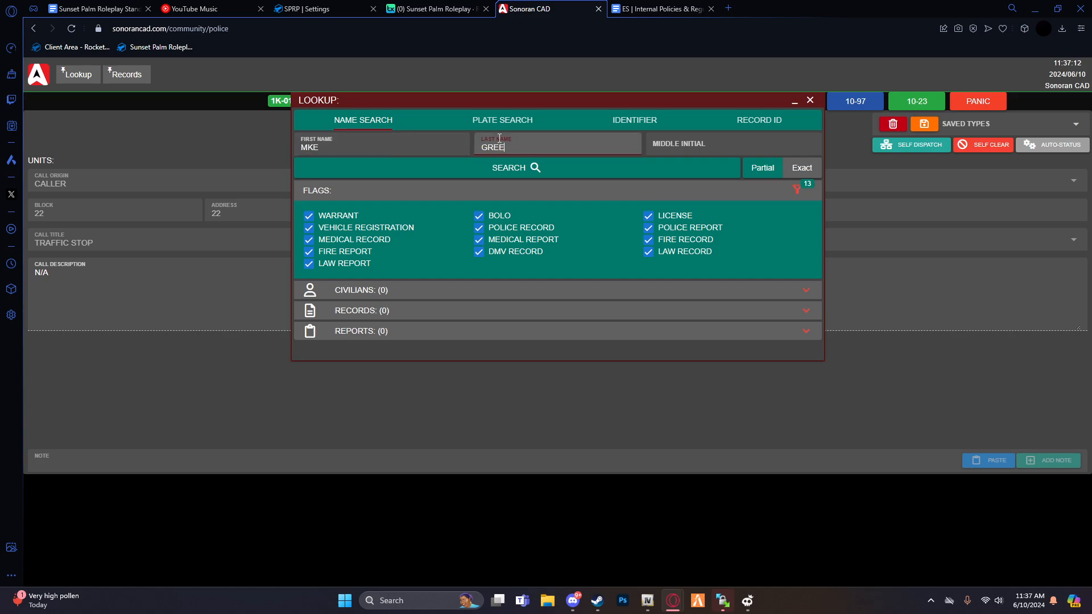
type("N")
left_click(660, 166)
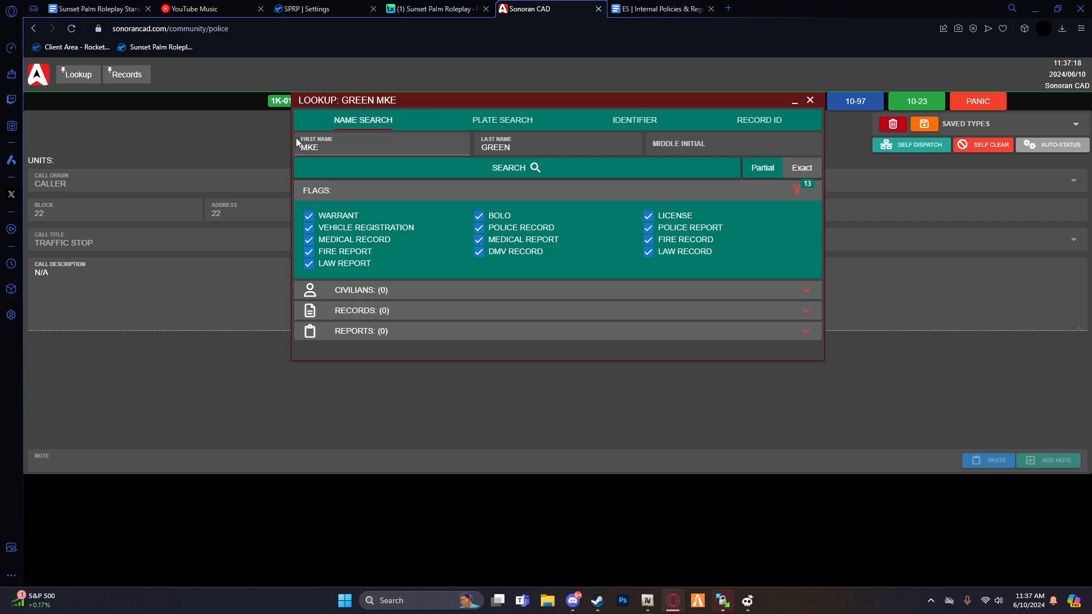
- Correct the spelling of the civilian's first name, repeat the search, expand the records, and collapse the flags
left_click(315, 147)
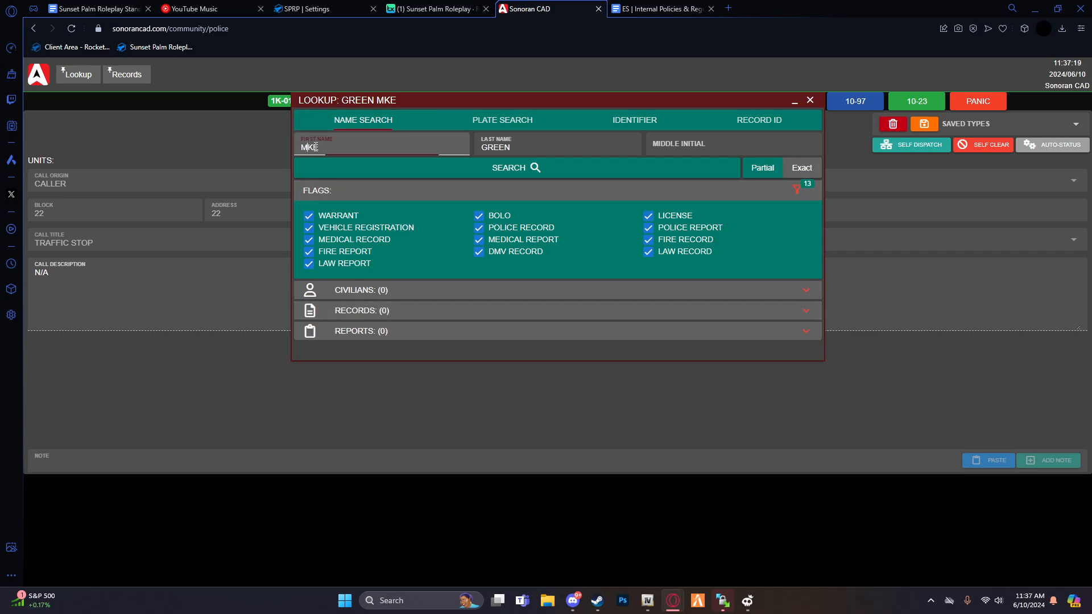
type("I")
left_click(385, 172)
left_click(439, 300)
scroll(461, 255, "down", 1)
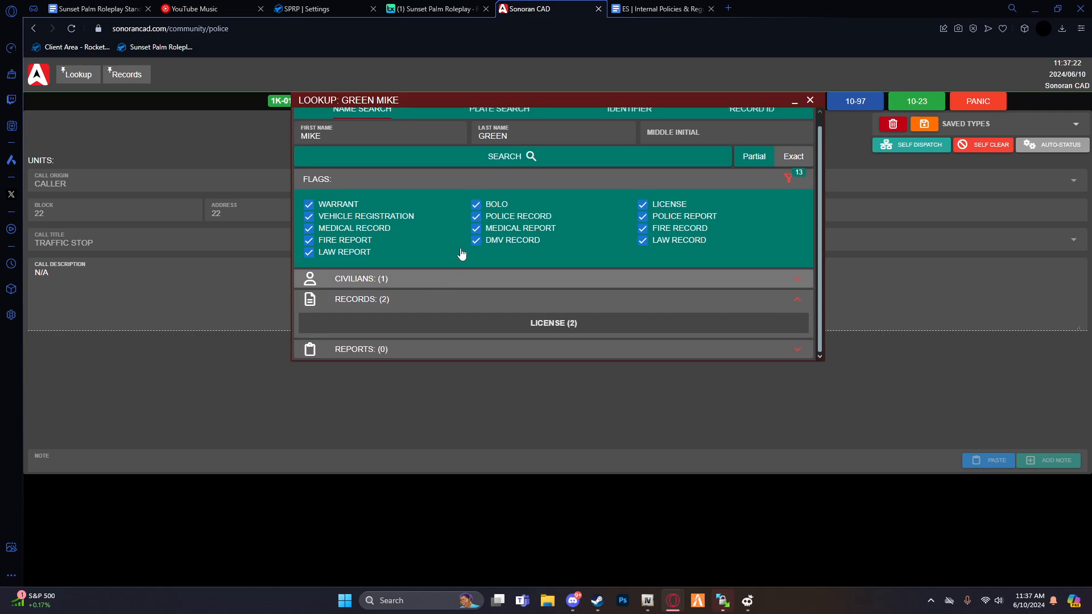
left_click(605, 182)
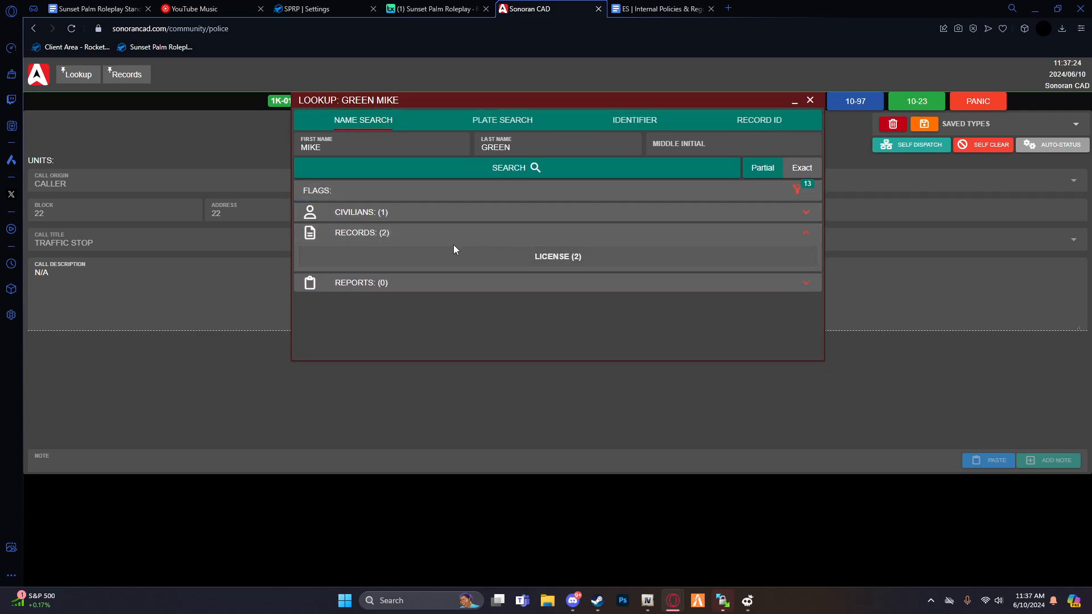
- Expand the civilian results, view the matching civilian's profile, and close it
left_click(400, 216)
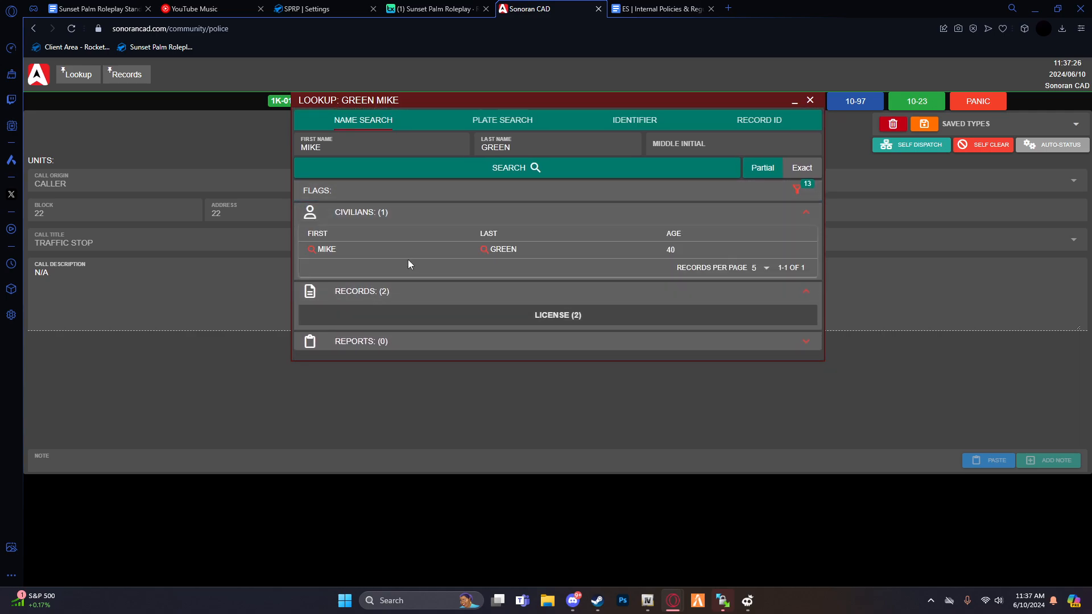
left_click(463, 249)
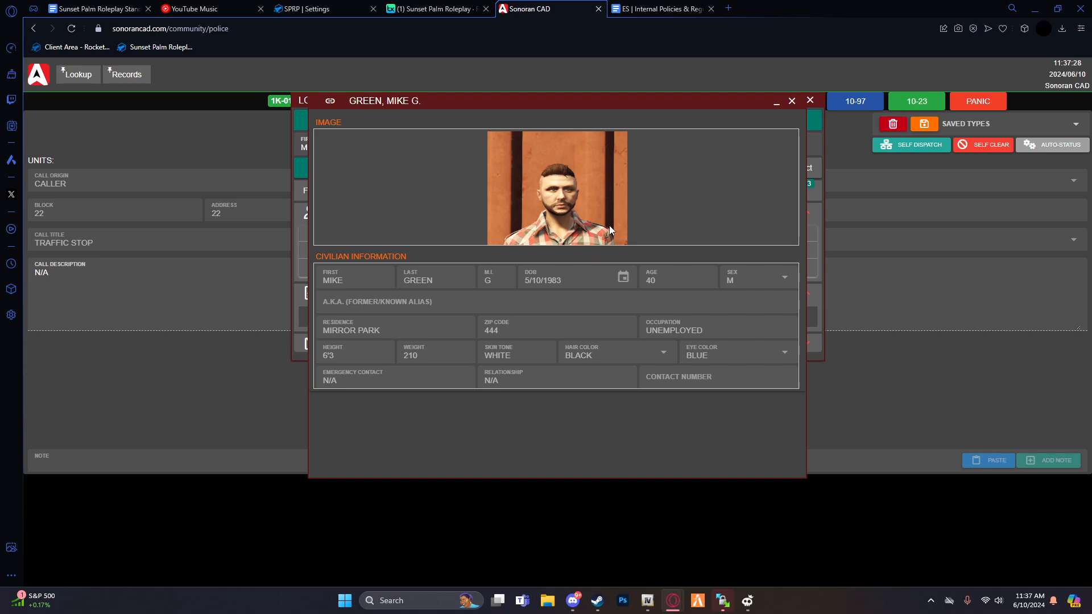
left_click(792, 101)
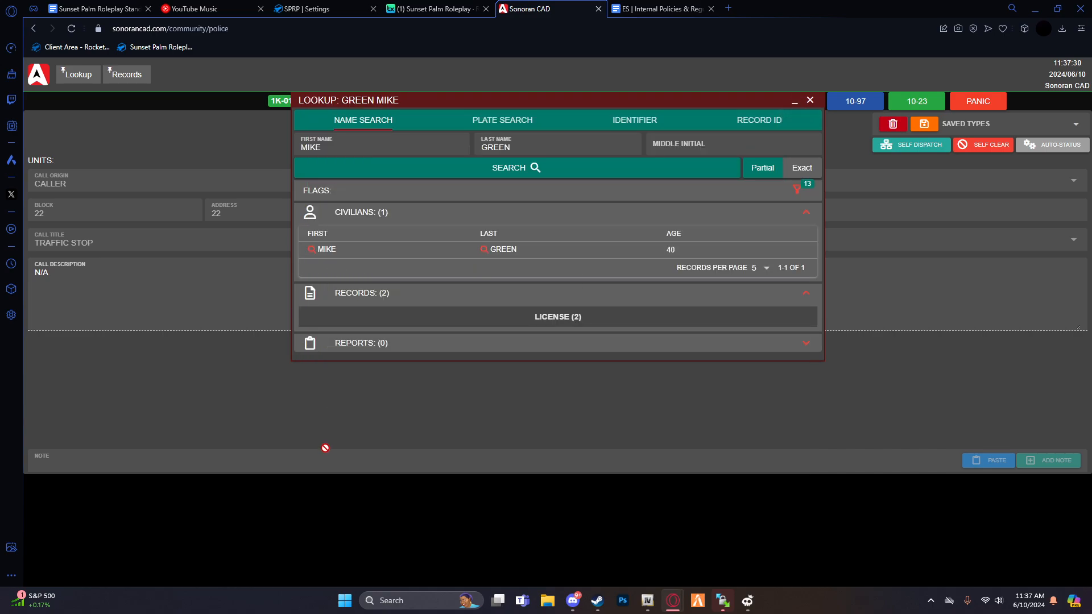
- List the civilian's license records and check the weapon license's expiration date
left_click(435, 317)
scroll(461, 284, "down", 2)
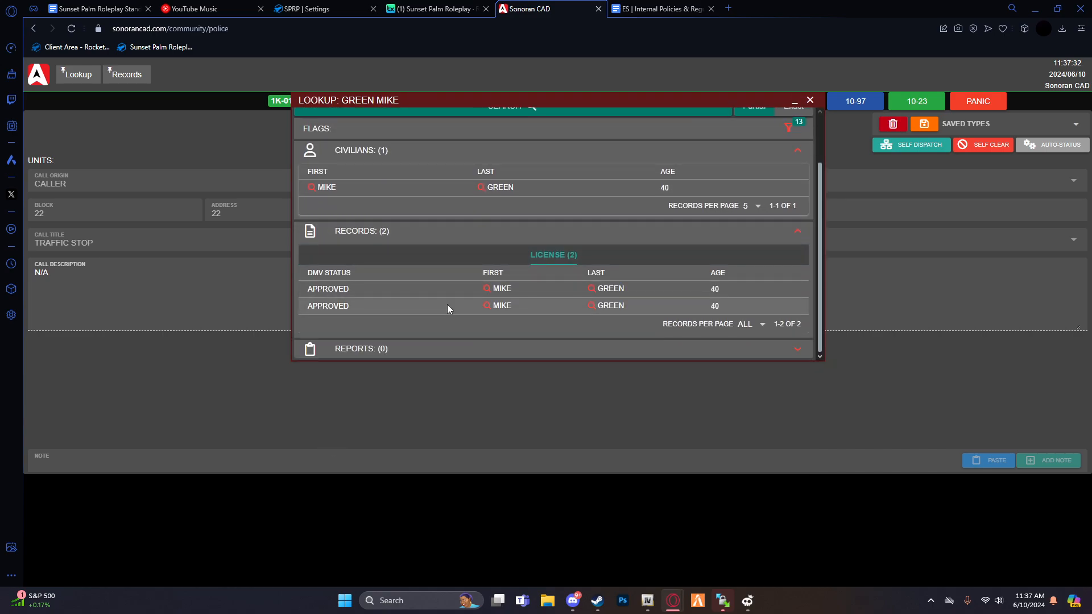
left_click(448, 305)
left_click(810, 100)
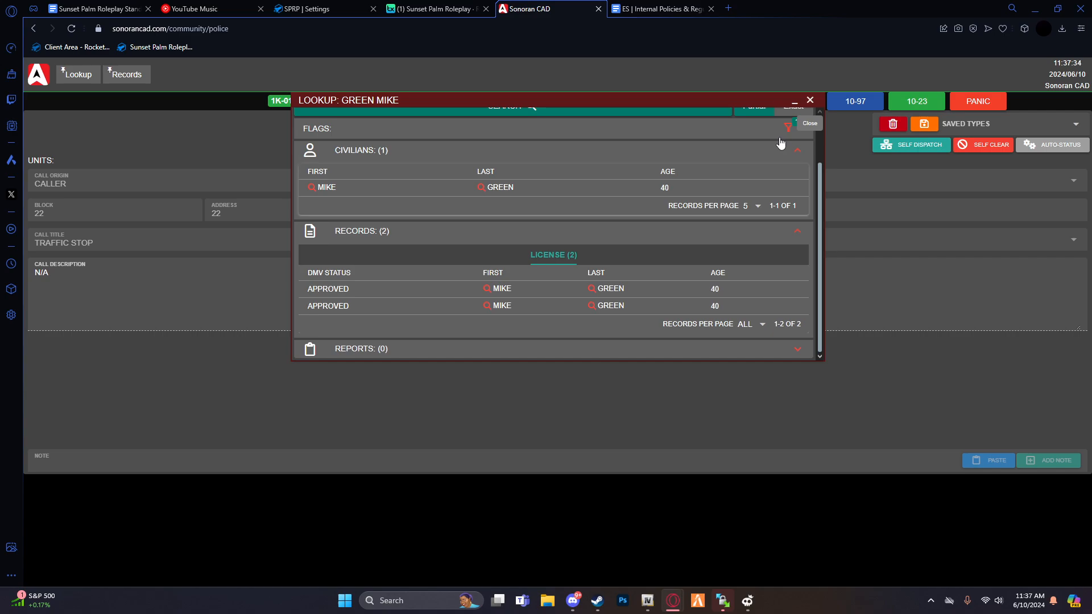
left_click(423, 285)
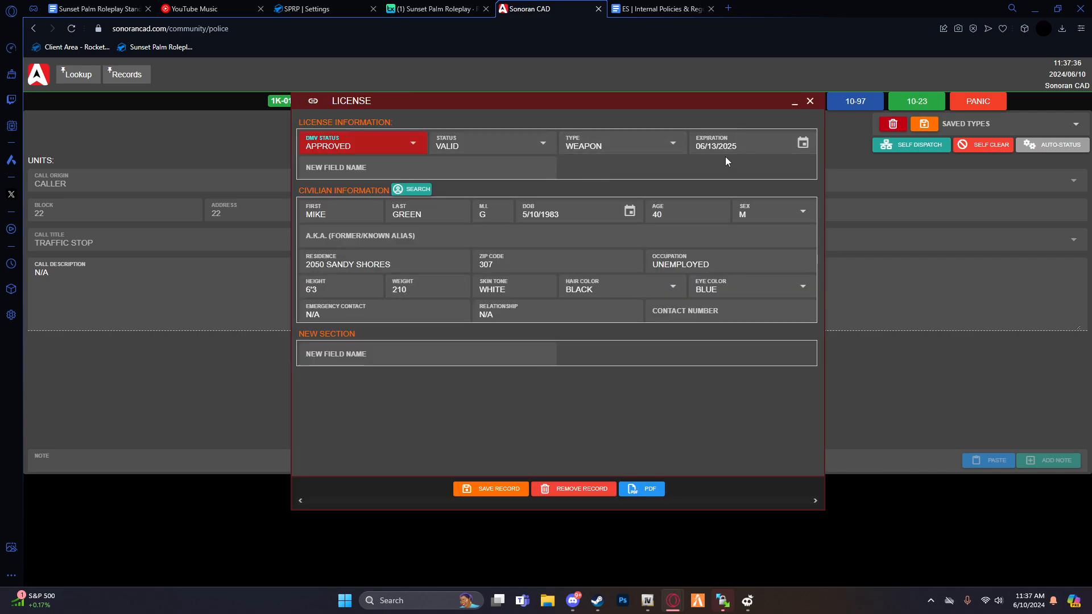
left_click_drag(746, 147, 676, 146)
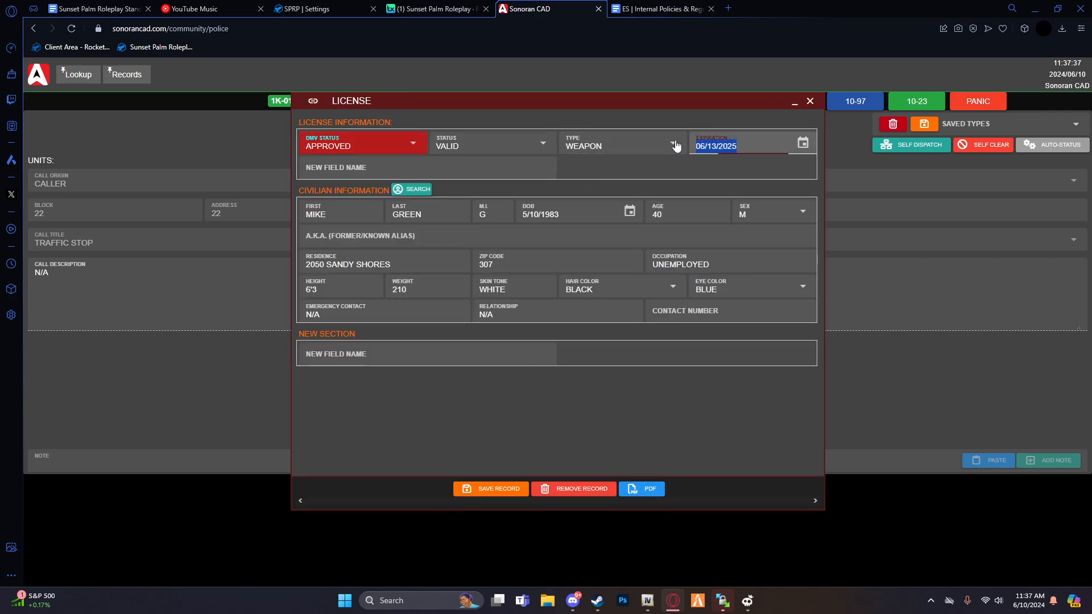
left_click(810, 100)
- Review the civilian's driver license record and close it
left_click(449, 305)
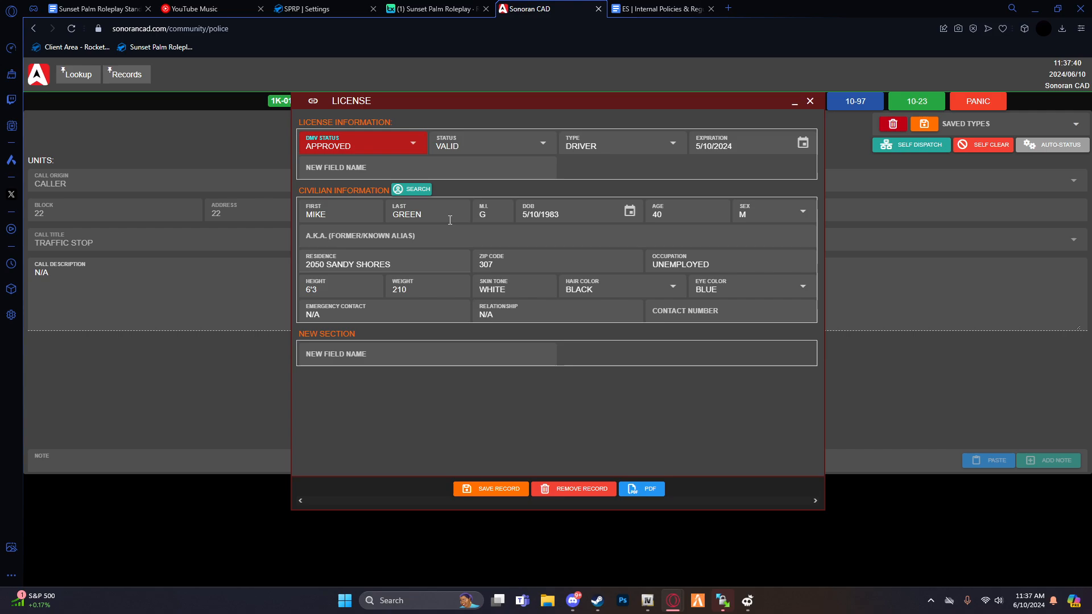
left_click(467, 150)
left_click(661, 181)
left_click(810, 100)
- Look up another civilian by first and last name and list the civilian's arrest record
scroll(698, 289, "up", 2)
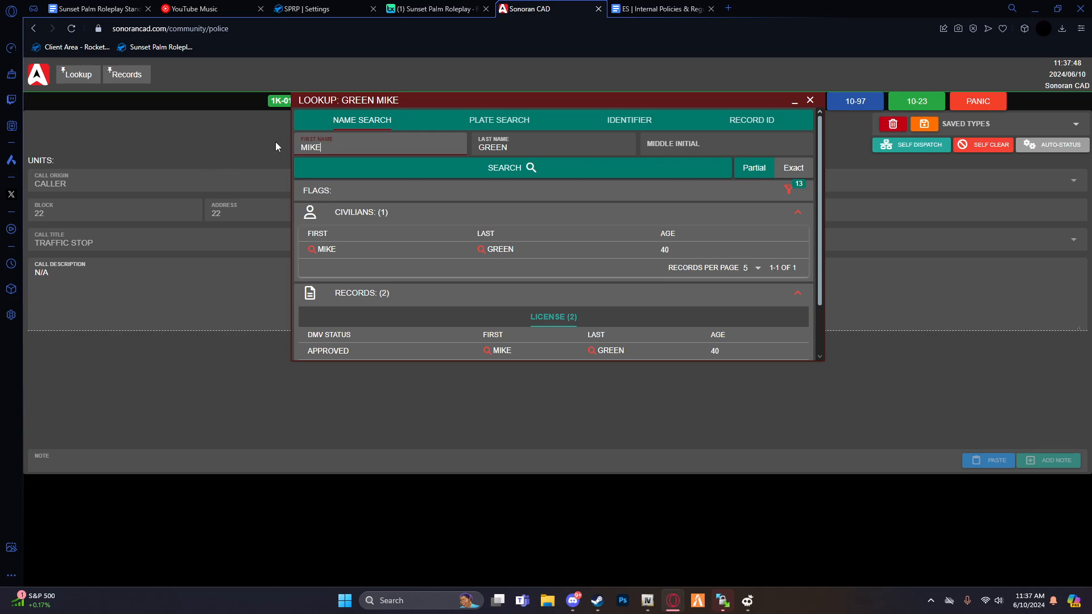
key("BackSpace")
key("BackSpace")
key("BackSpace")
type("EUGENE")
left_click_drag(510, 147, 414, 127)
type("WI")
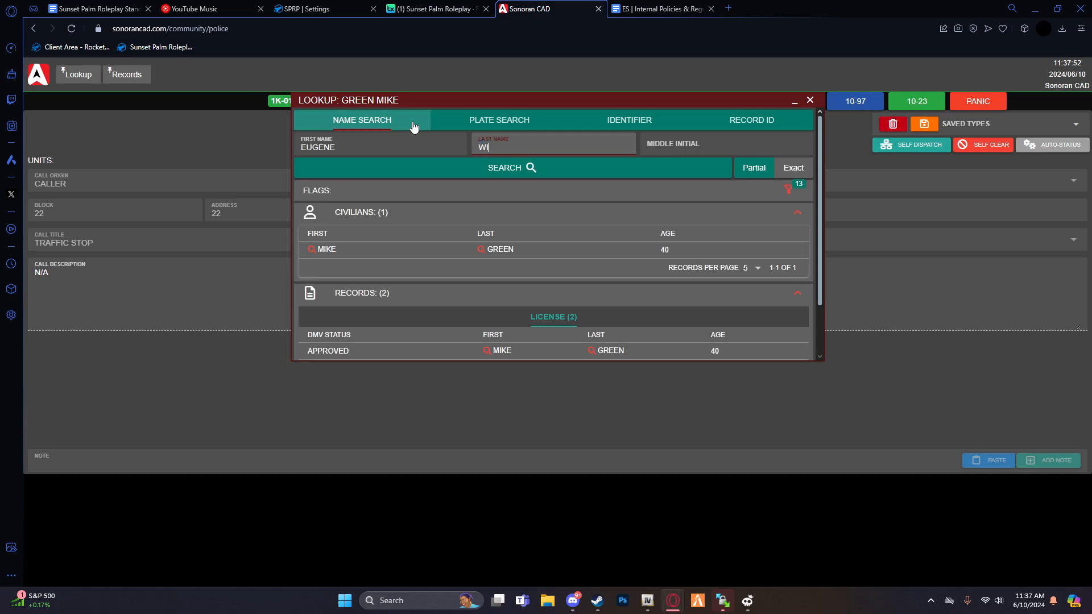
type("LLIS")
key("Return")
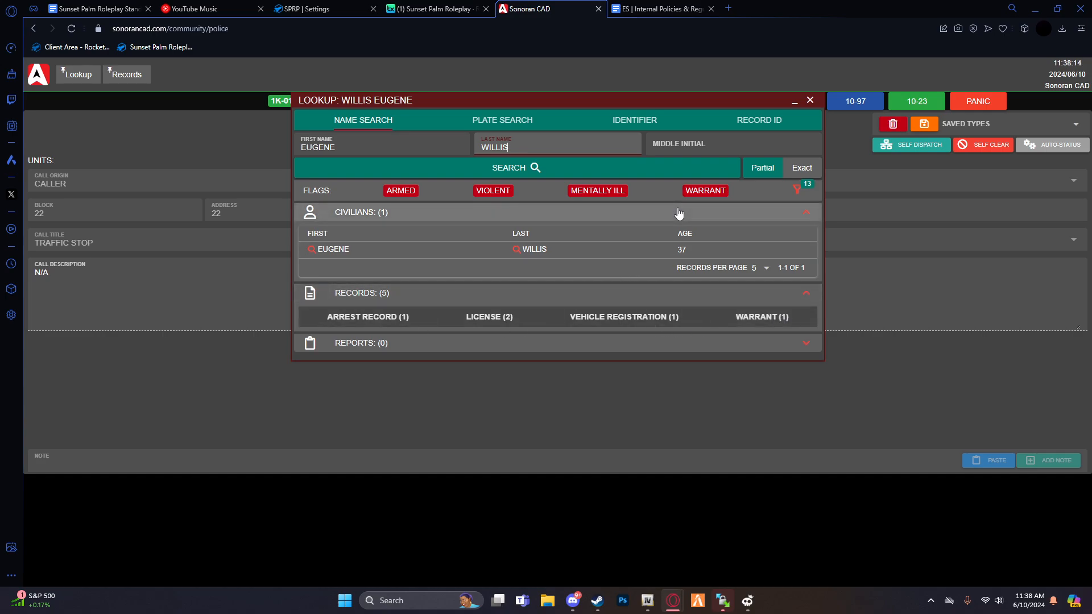
left_click(339, 317)
scroll(613, 308, "down", 2)
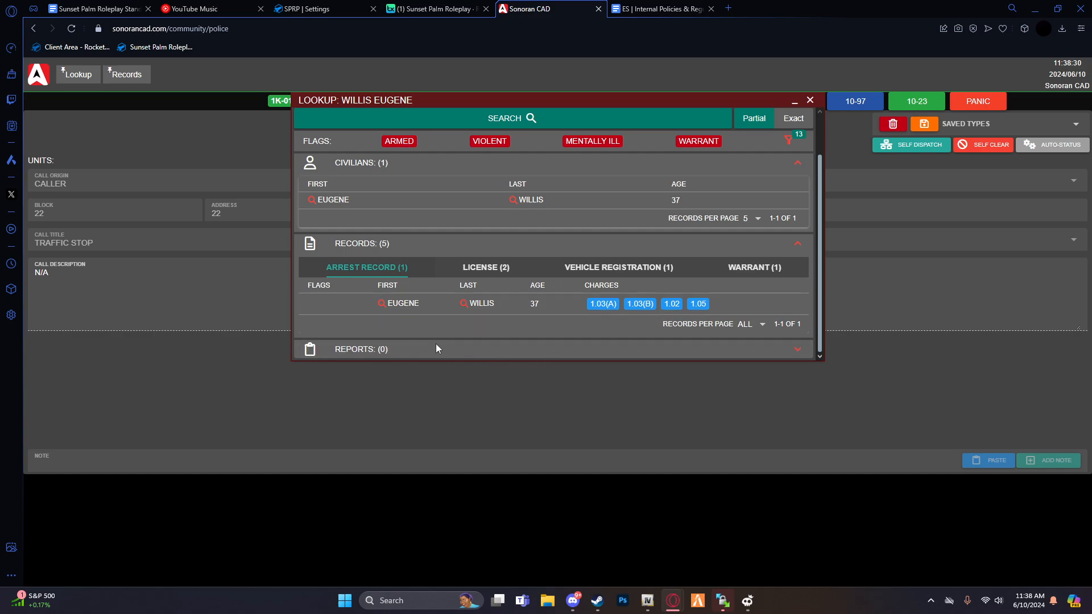
- List the civilian's licenses and review the hunting and driver license records, closing each one
left_click(478, 267)
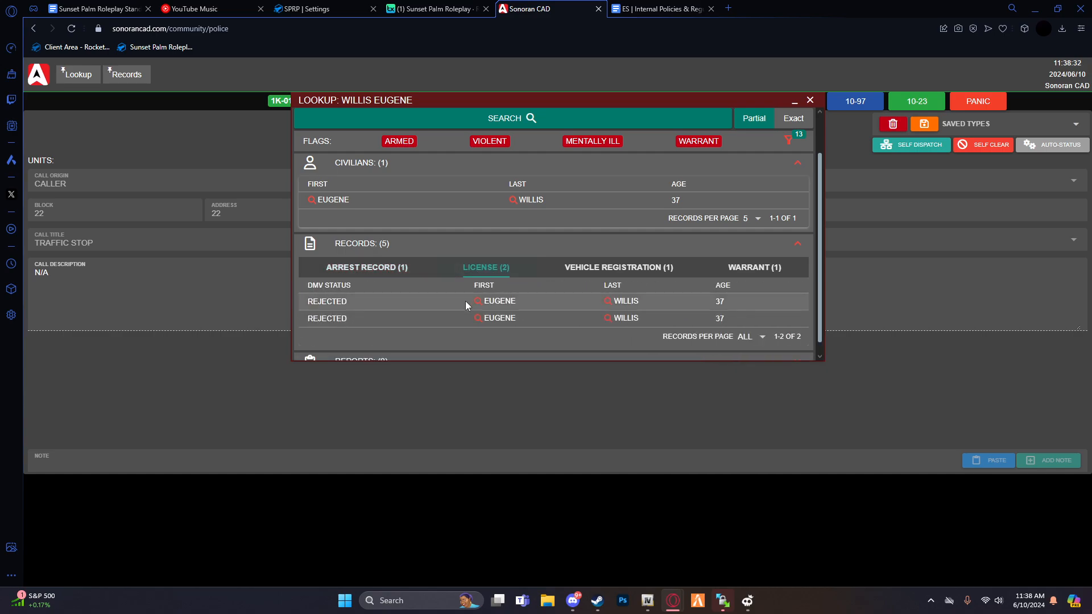
left_click(401, 309)
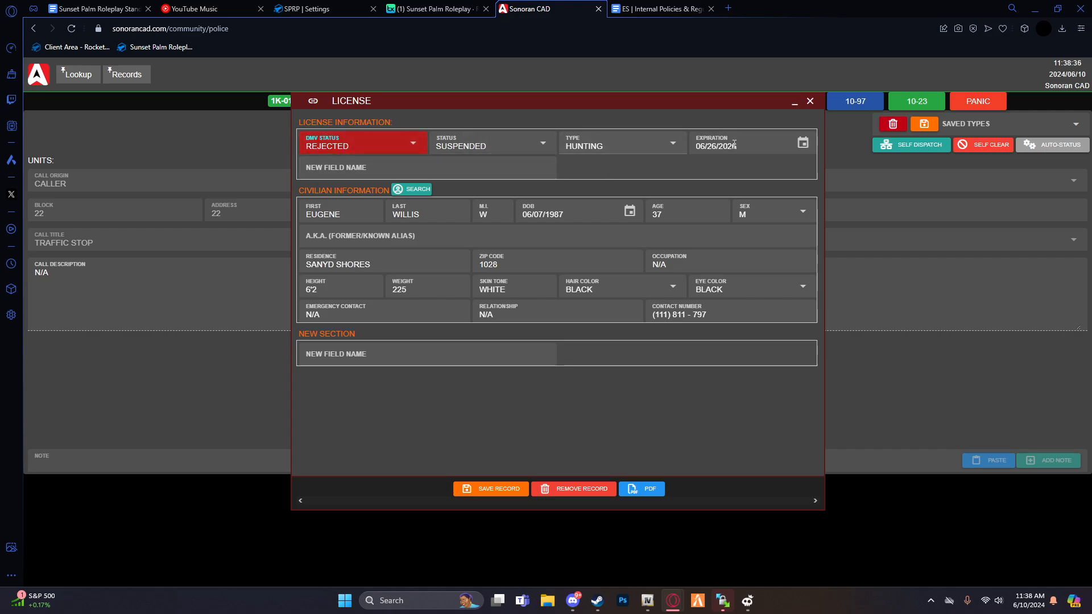
left_click(810, 101)
left_click(395, 325)
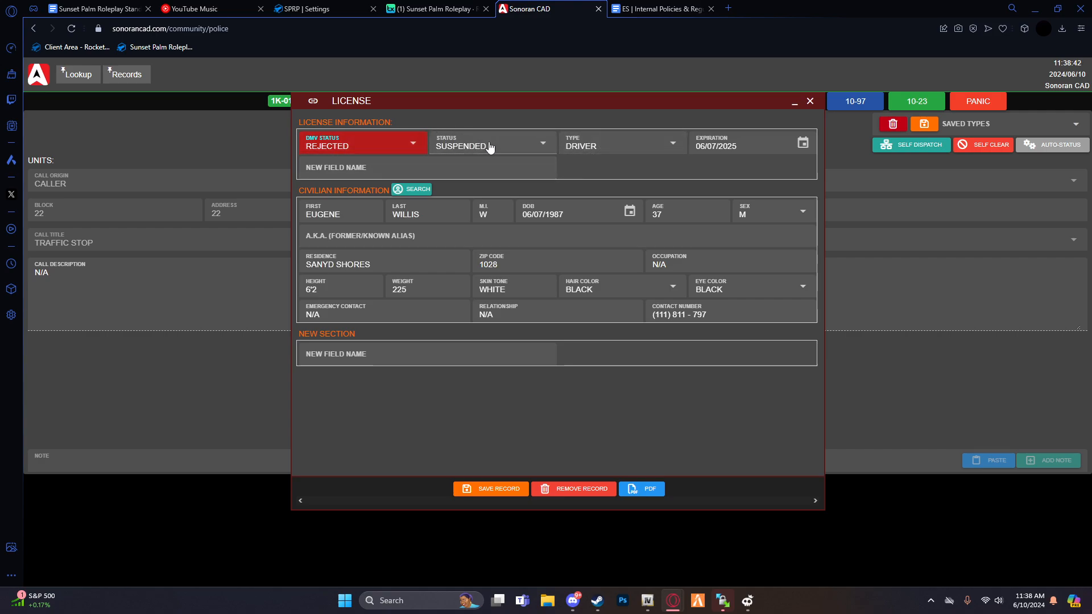
left_click(809, 102)
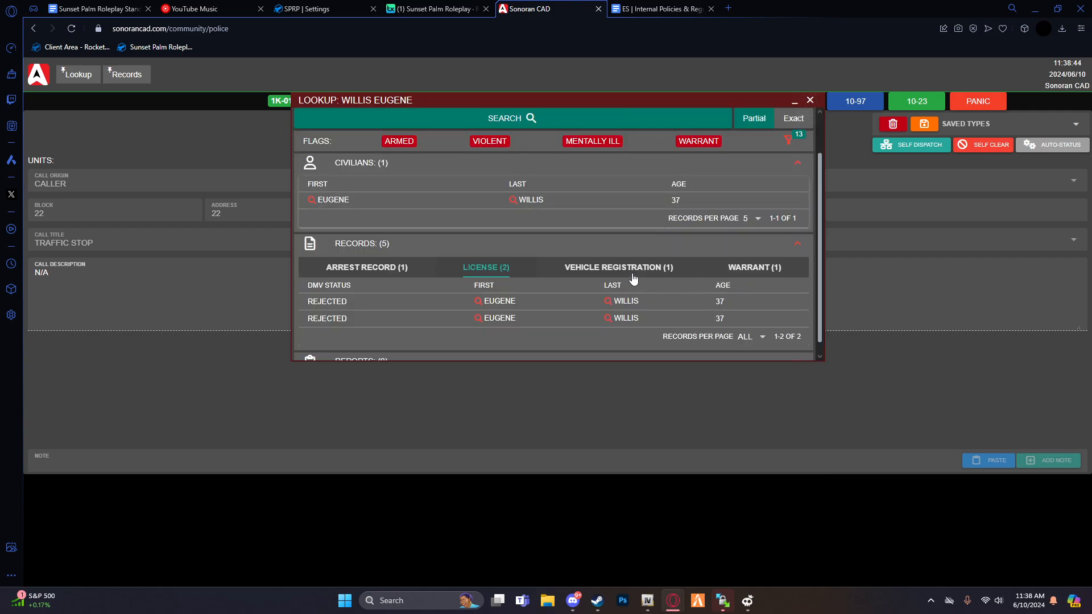
- Review the civilian's vehicle registration record, including the license plate and owner name, and close it
scroll(547, 285, "up", 1)
left_click(485, 294)
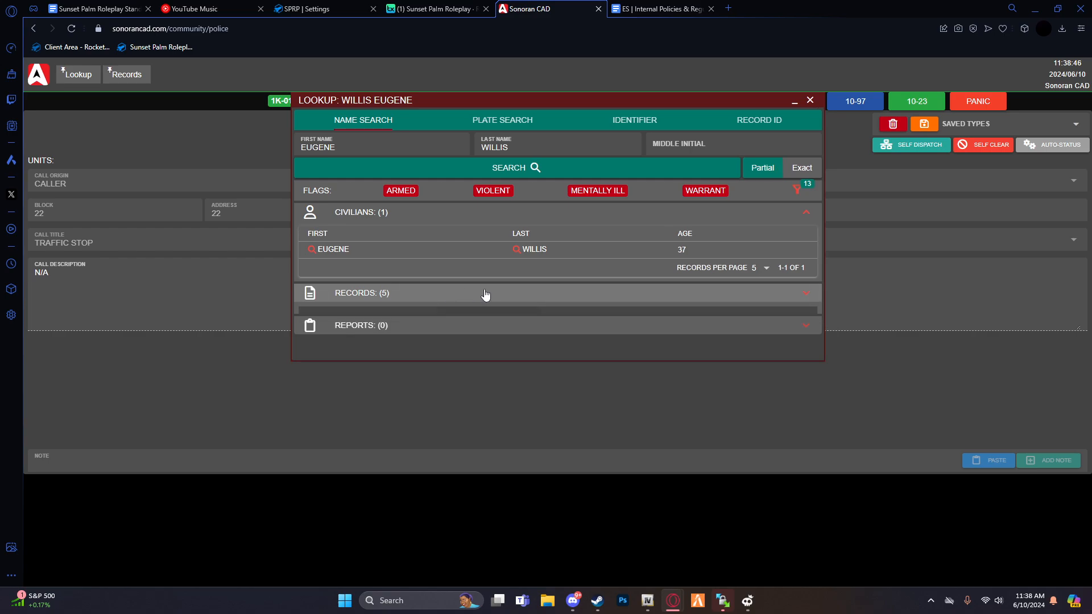
left_click(542, 293)
scroll(591, 302, "down", 1)
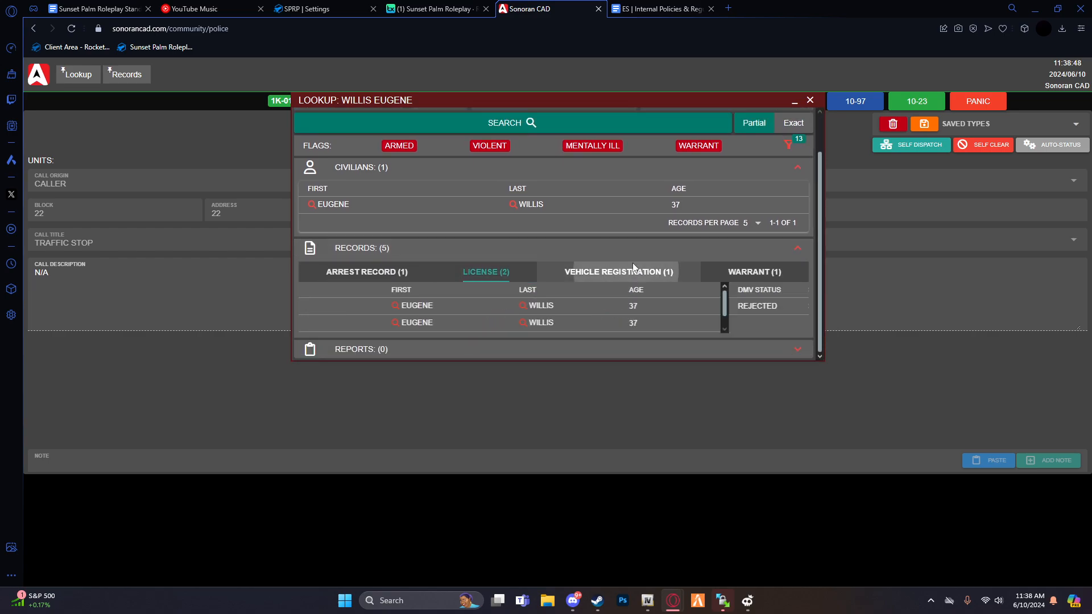
left_click(634, 266)
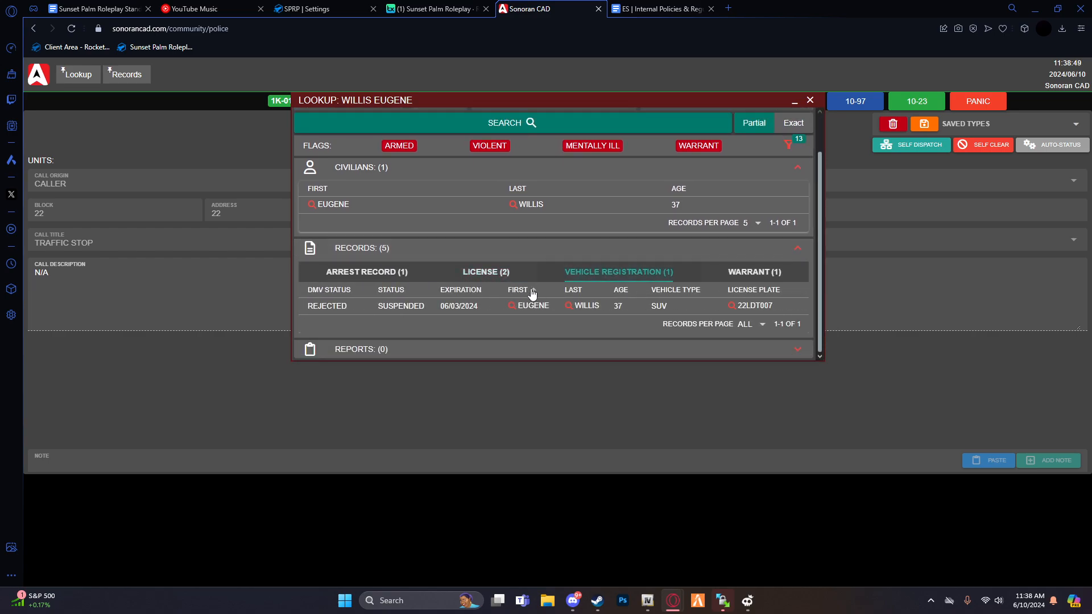
left_click(357, 306)
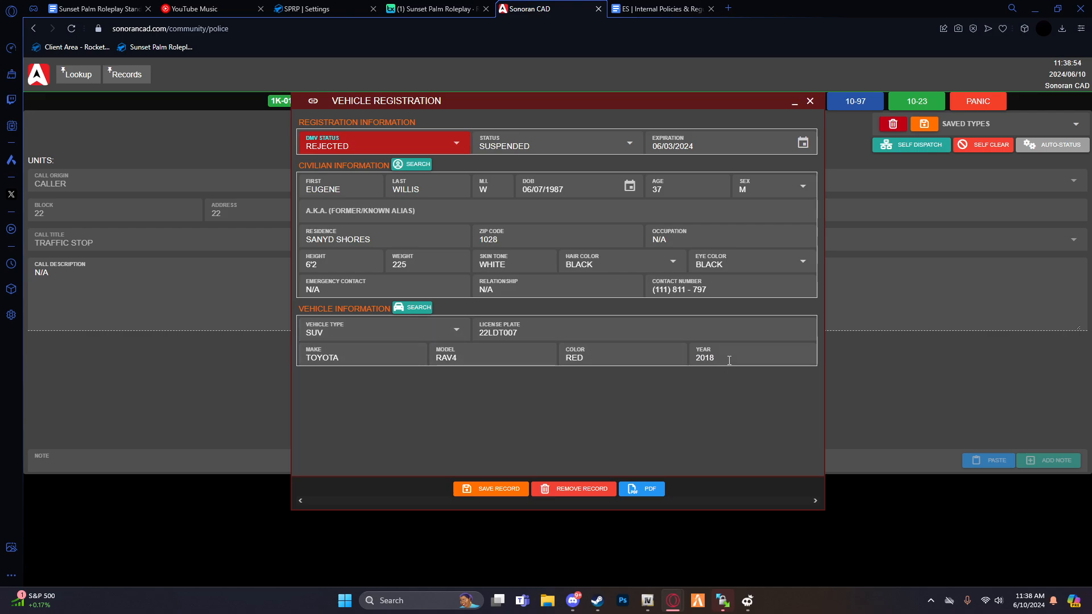
left_click_drag(524, 334, 464, 337)
left_click(397, 407)
left_click(353, 190)
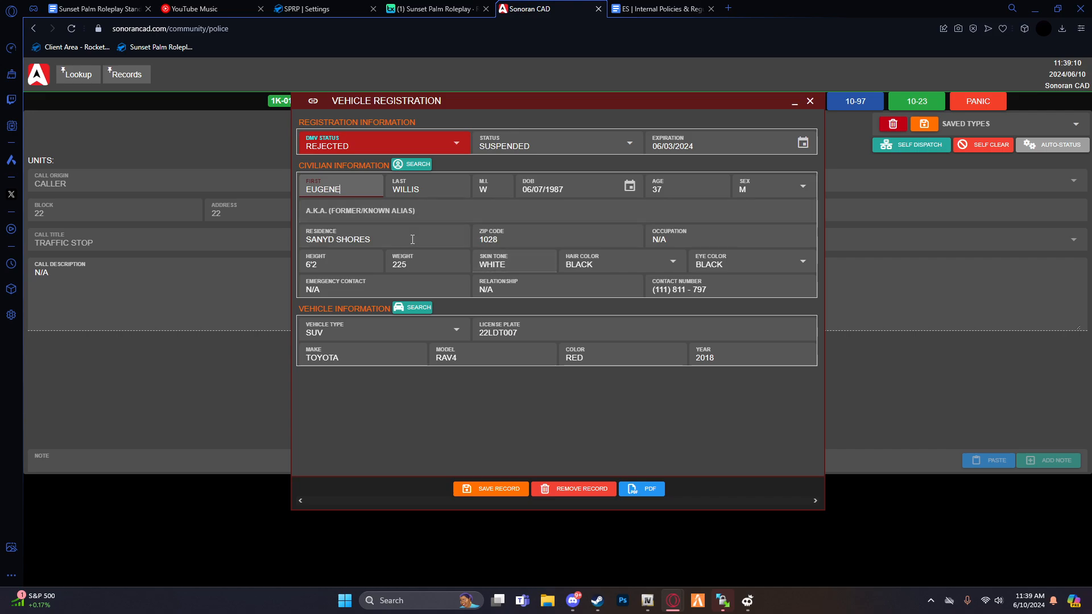
left_click(810, 101)
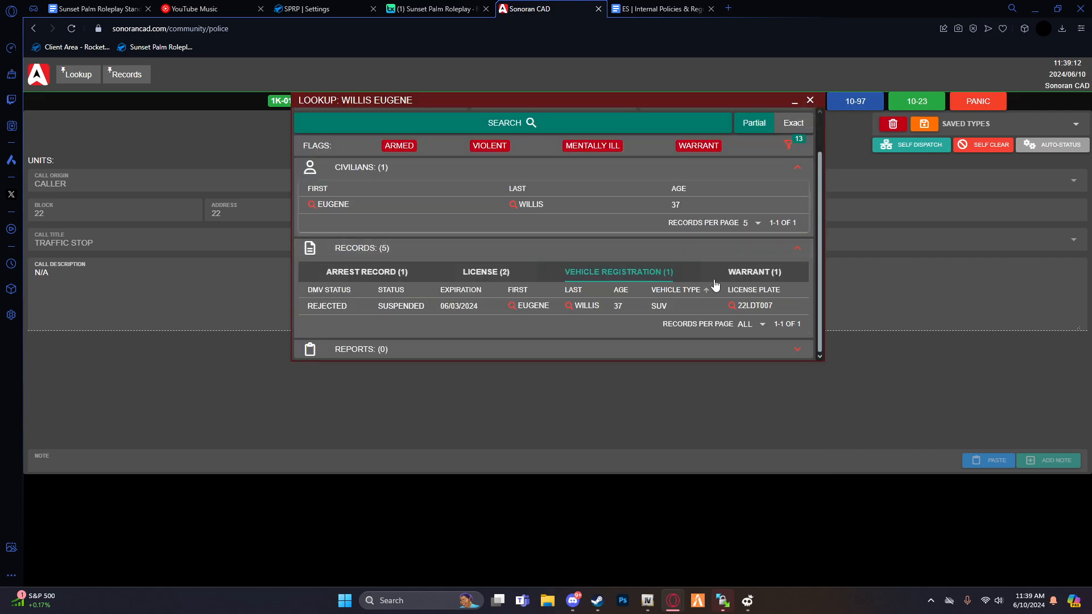
- Open the civilian's warrant and examine the charge's title code, bond type, fine amount, jail time, counts and fine total
left_click(731, 273)
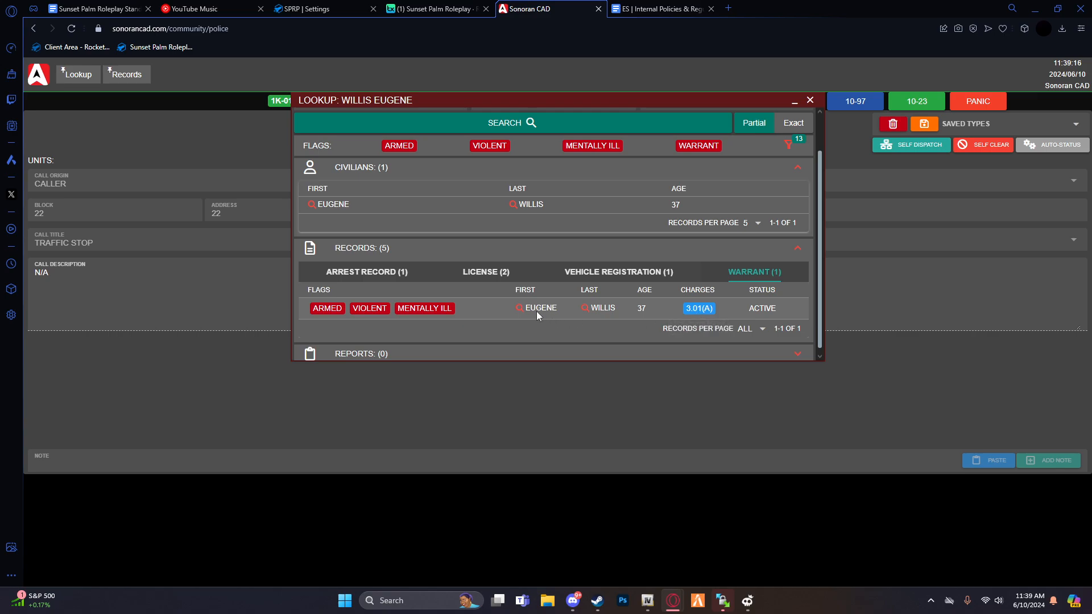
left_click(440, 312)
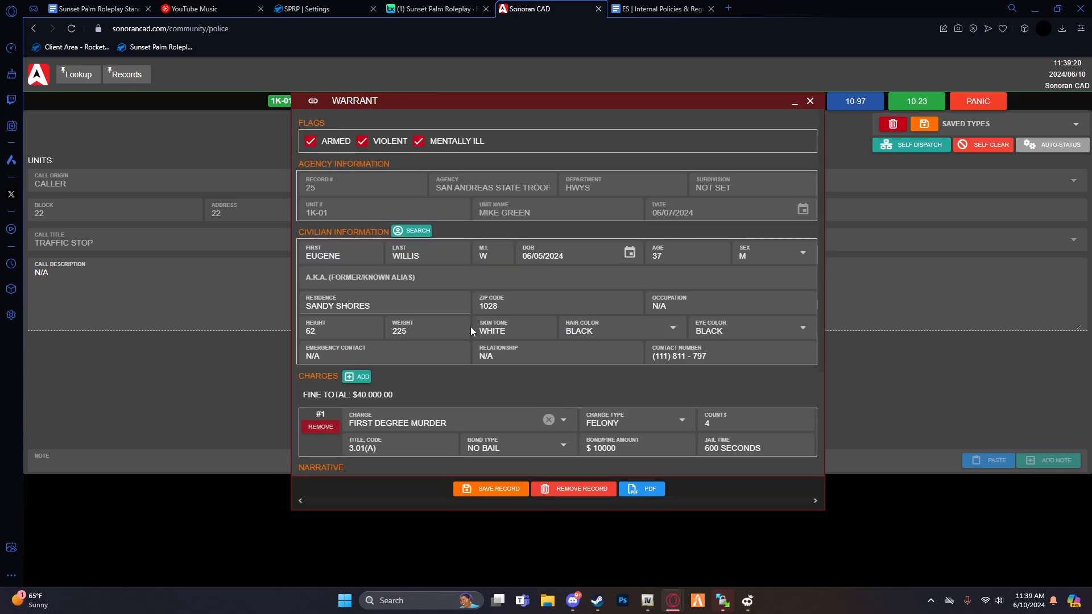
scroll(469, 327, "down", 5)
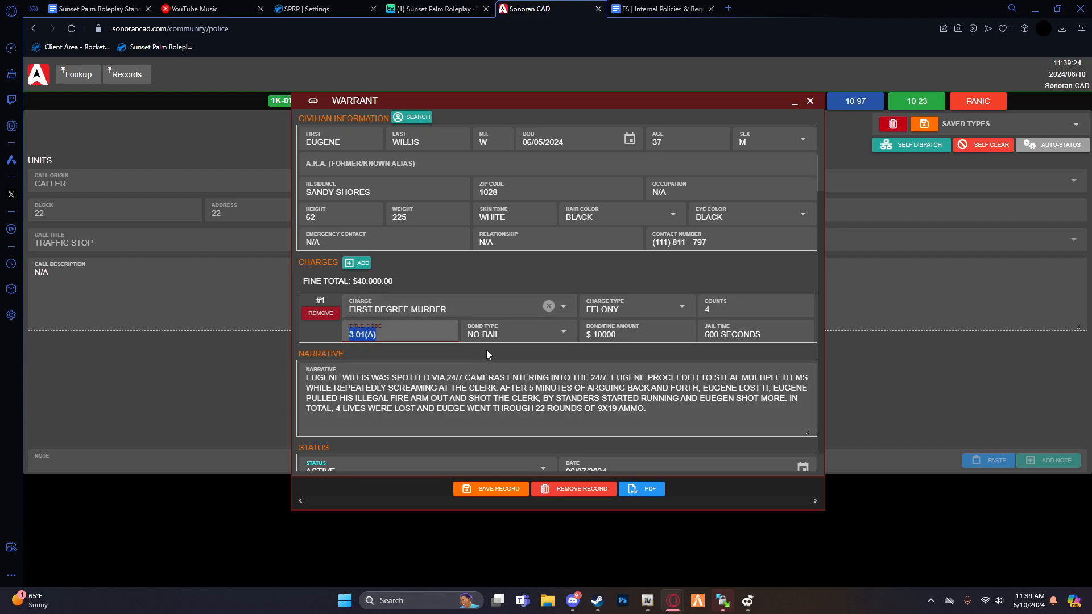
left_click(521, 335)
key("Tab")
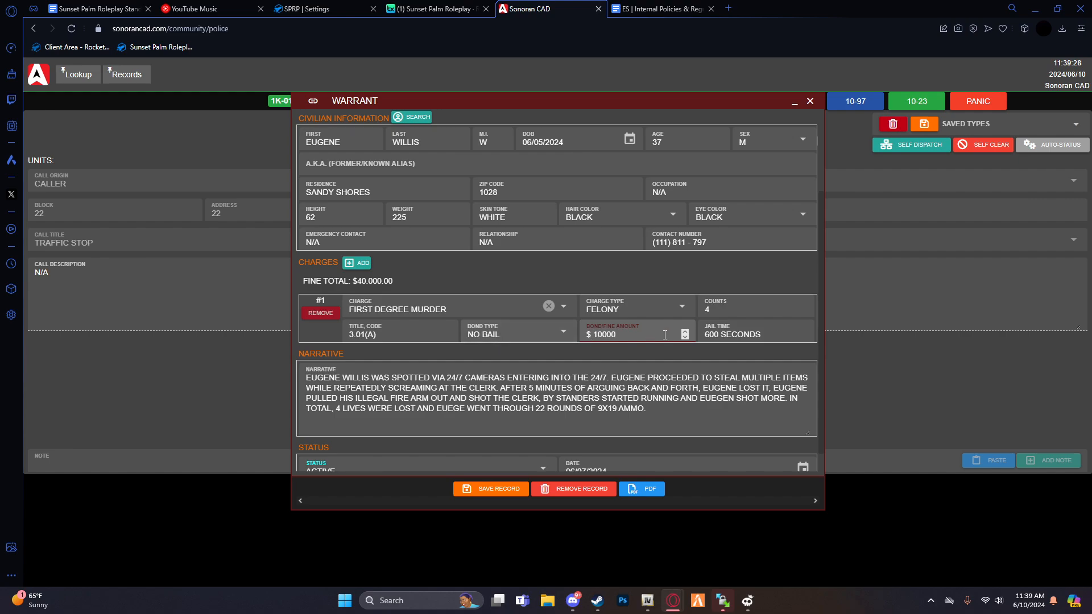
left_click_drag(771, 331, 663, 341)
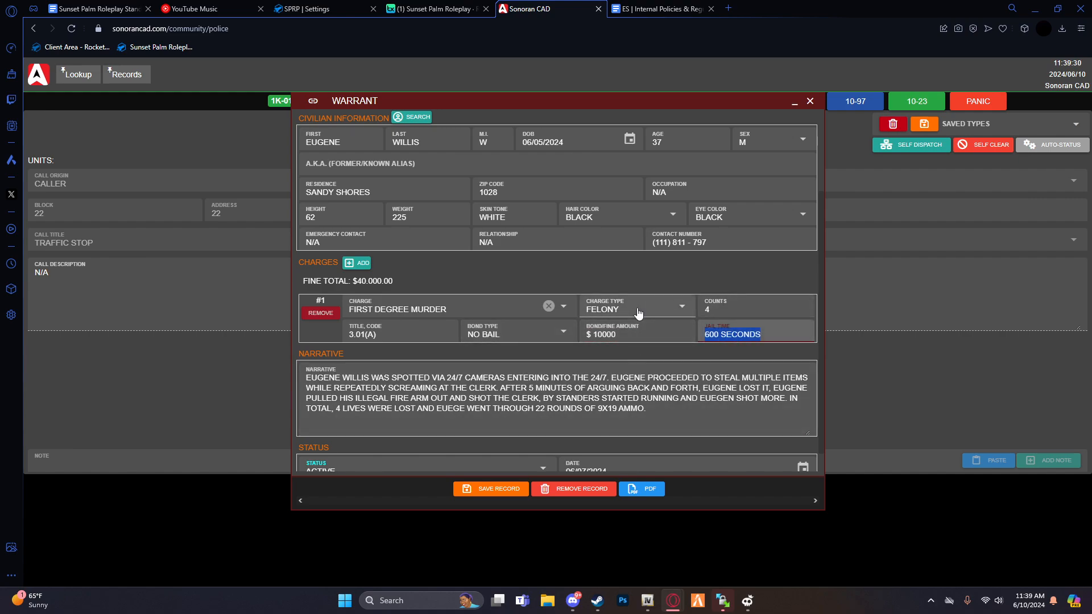
double_click(706, 313)
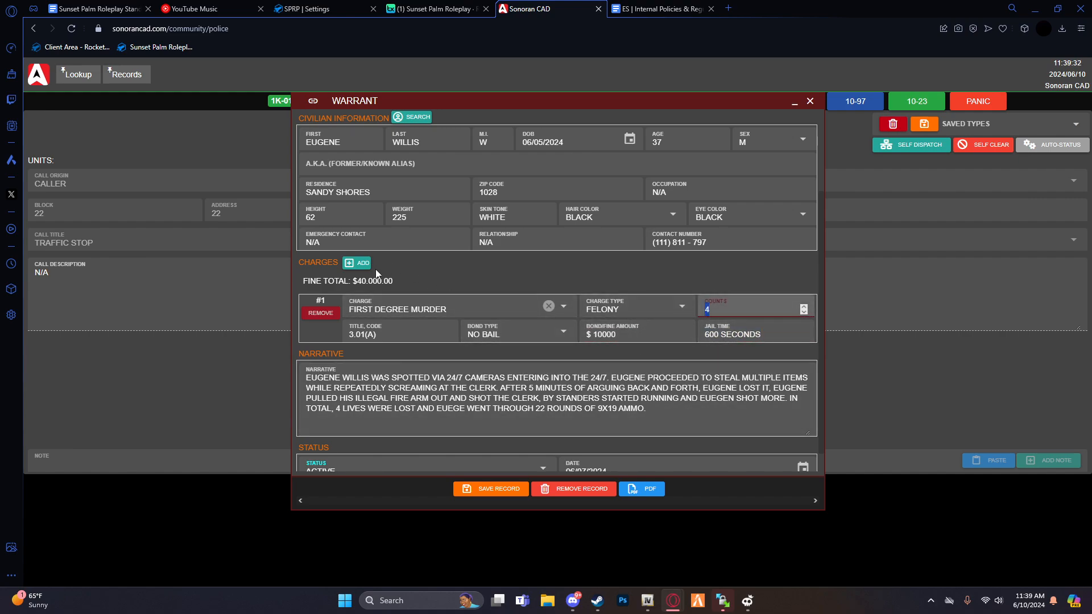
left_click(354, 280)
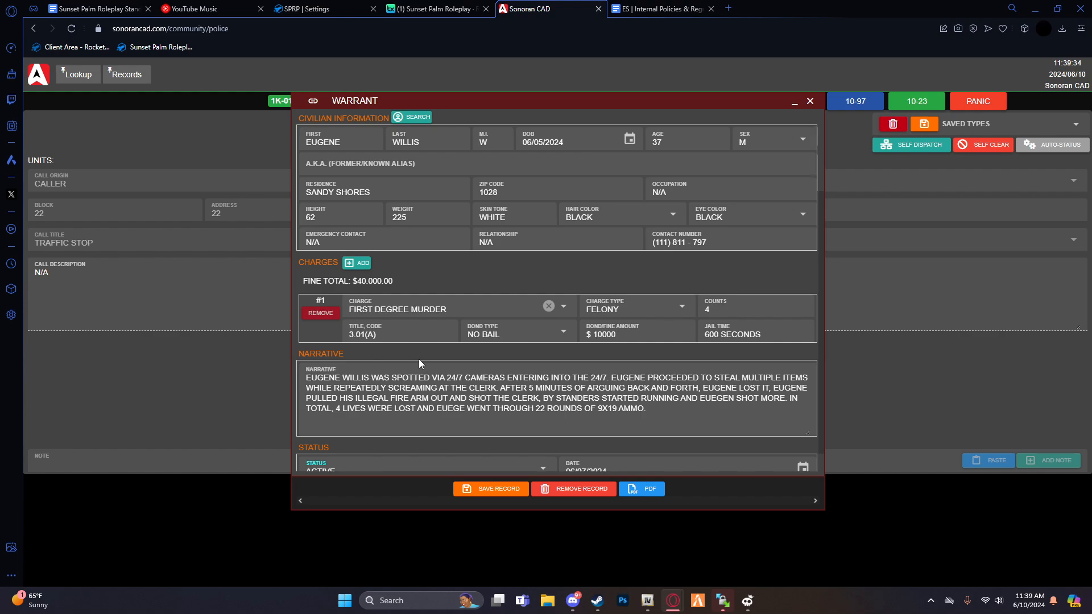
- Read through the warrant's narrative from the first sentence to the last
scroll(527, 378, "down", 1)
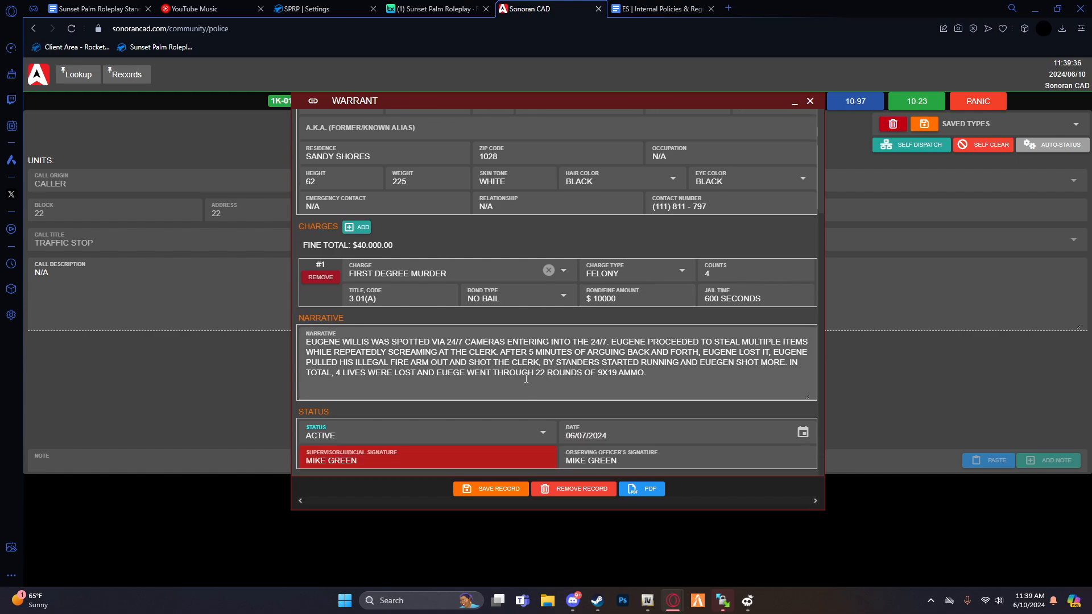
left_click(468, 362)
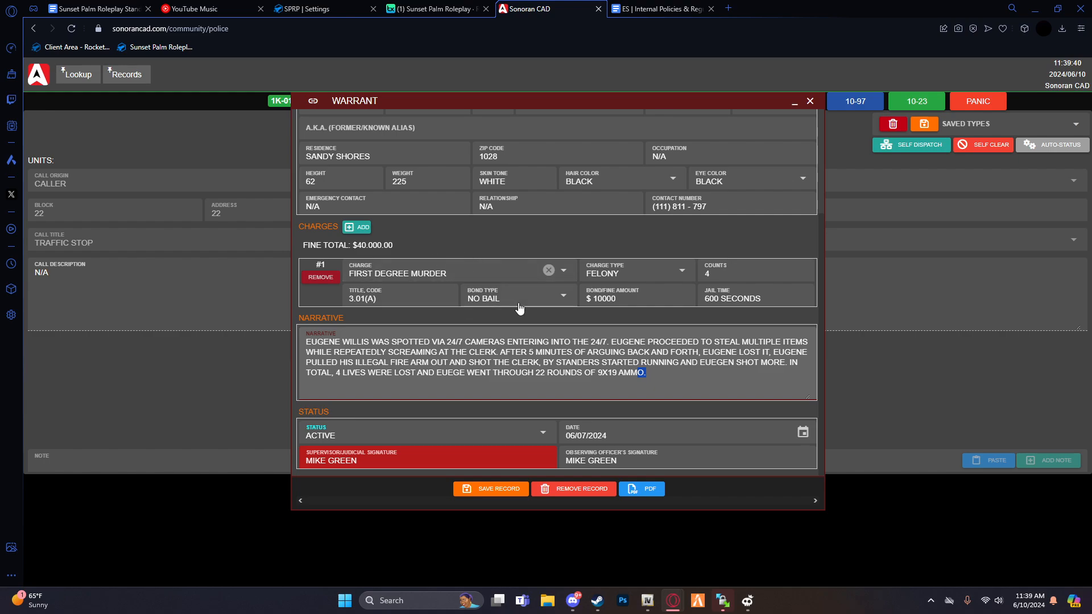
left_click_drag(316, 346, 699, 431)
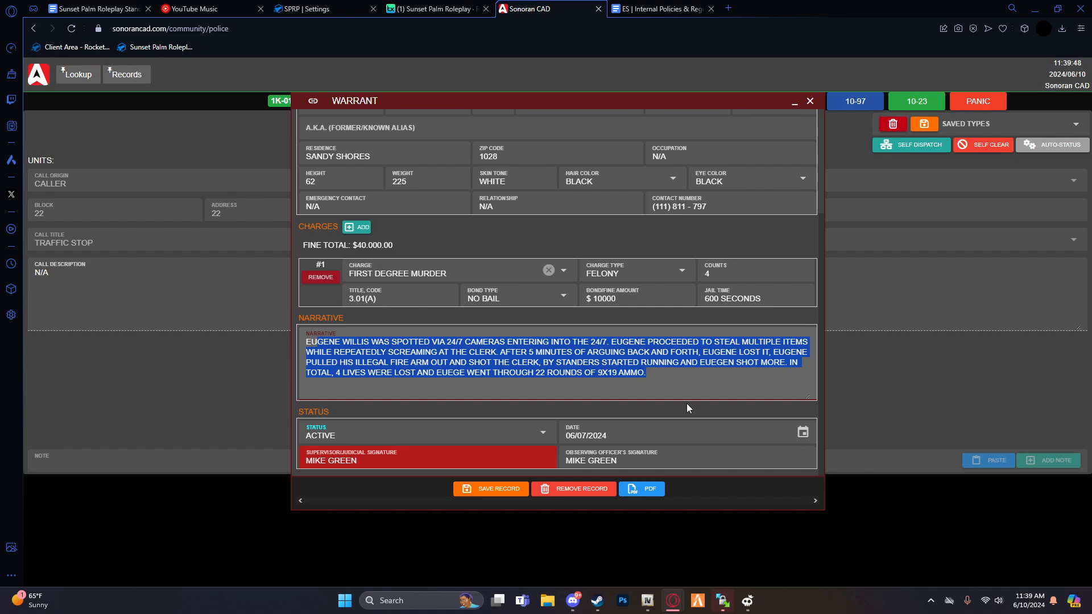
left_click(423, 345)
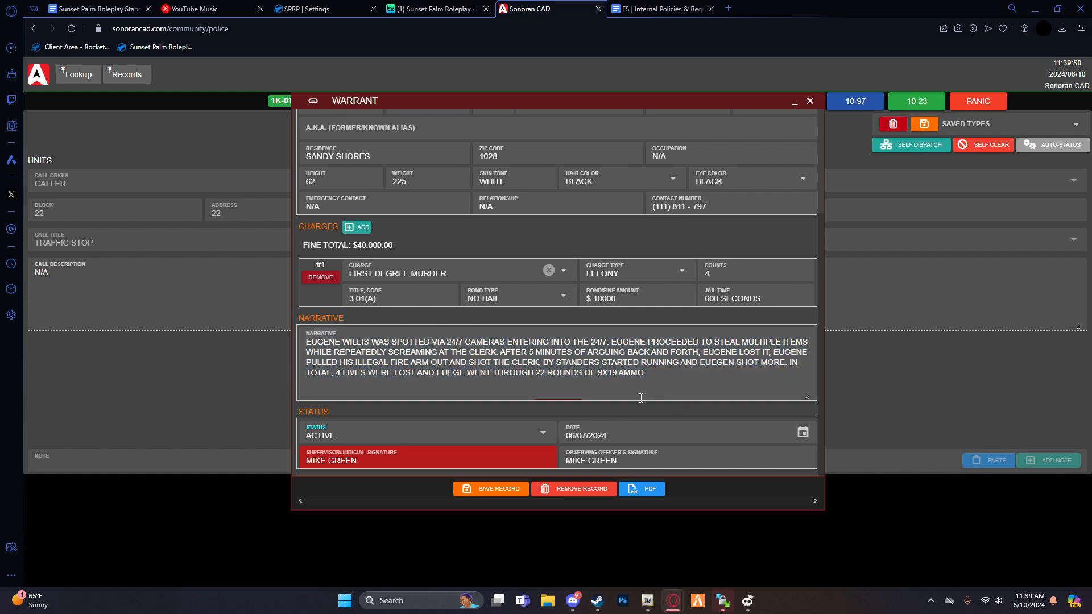
triple_click(425, 341)
left_click(463, 342)
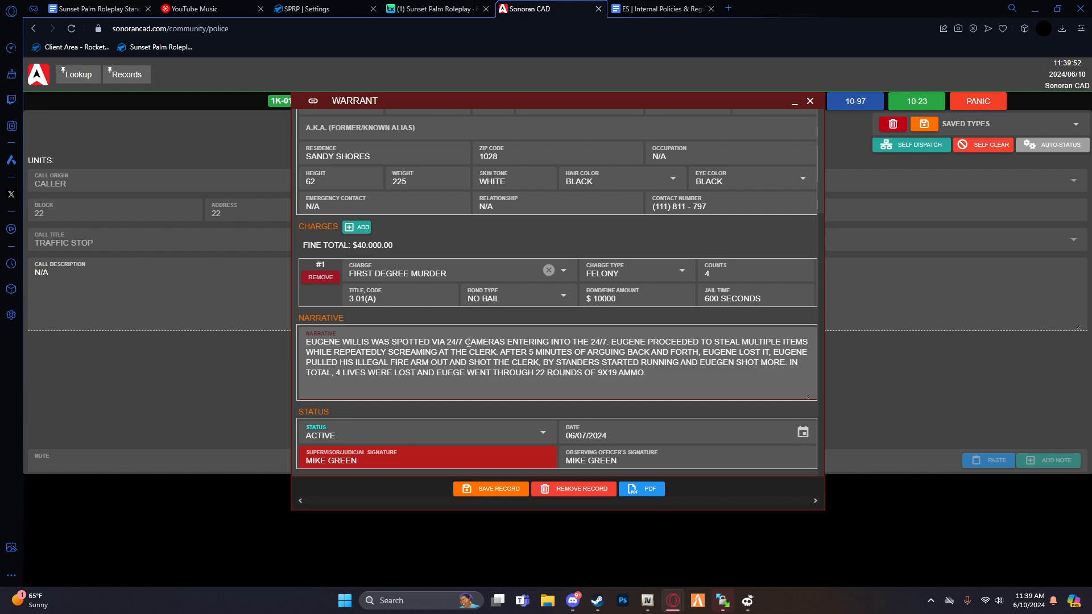
left_click_drag(513, 344, 728, 340)
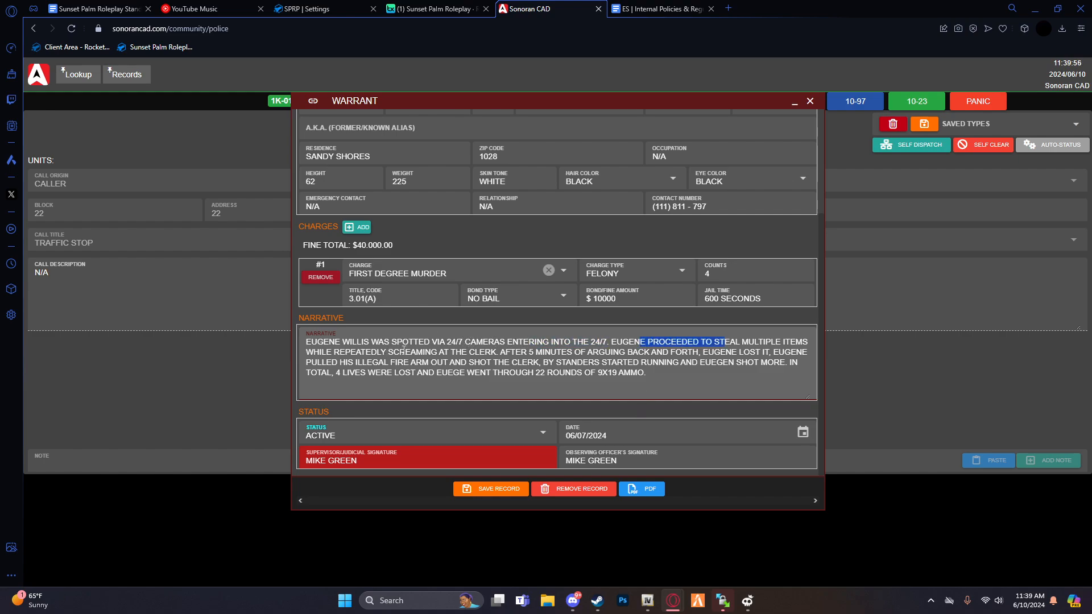
left_click_drag(404, 351, 596, 353)
left_click_drag(739, 353, 797, 353)
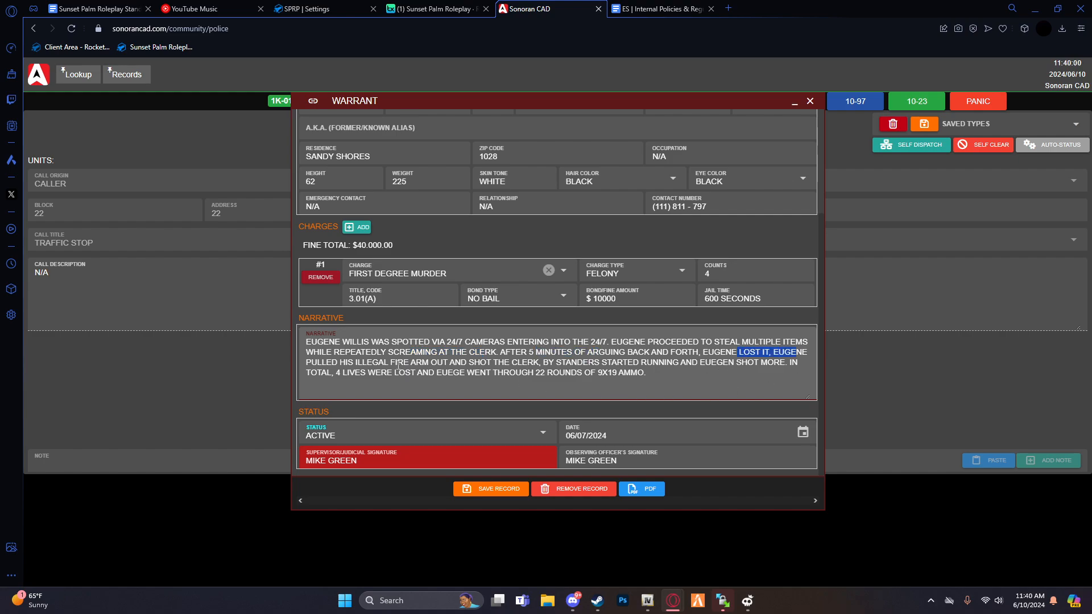
left_click_drag(332, 363, 397, 363)
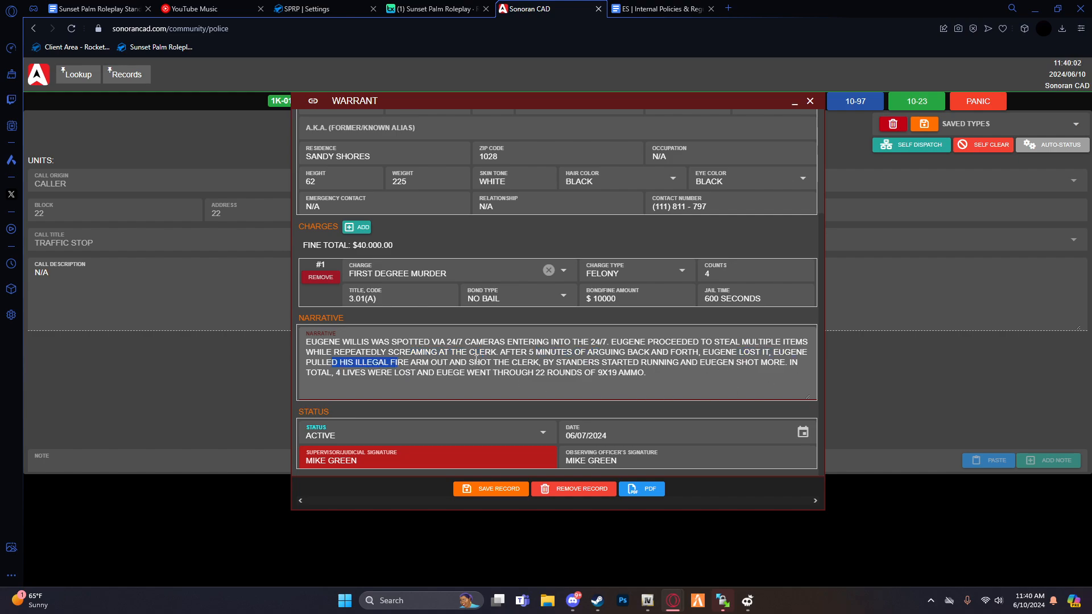
left_click_drag(478, 362, 763, 363)
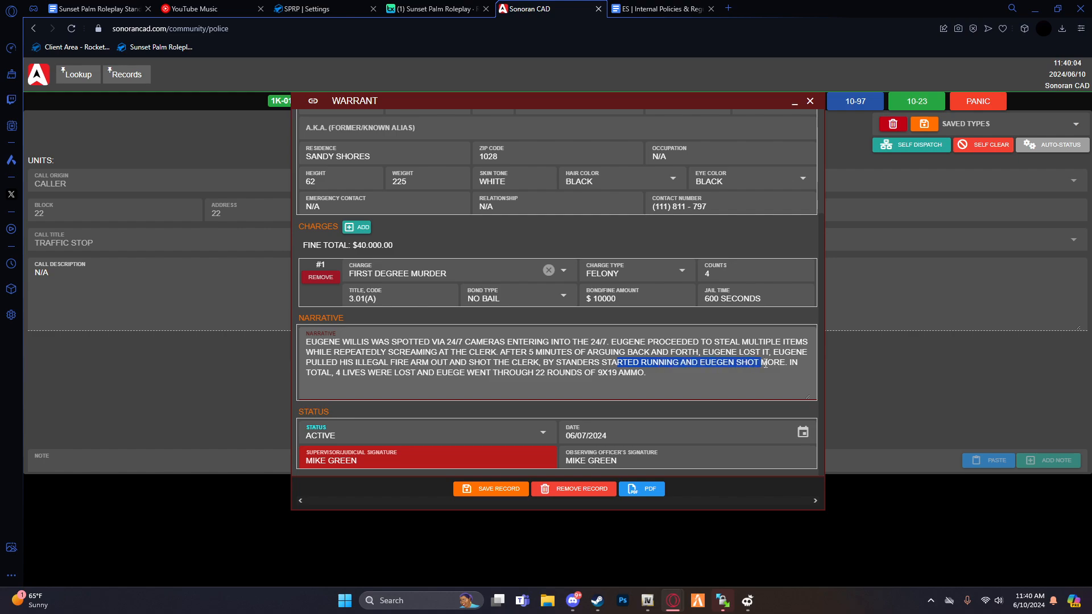
left_click_drag(322, 373, 360, 373)
left_click_drag(485, 374, 630, 392)
left_click(631, 392)
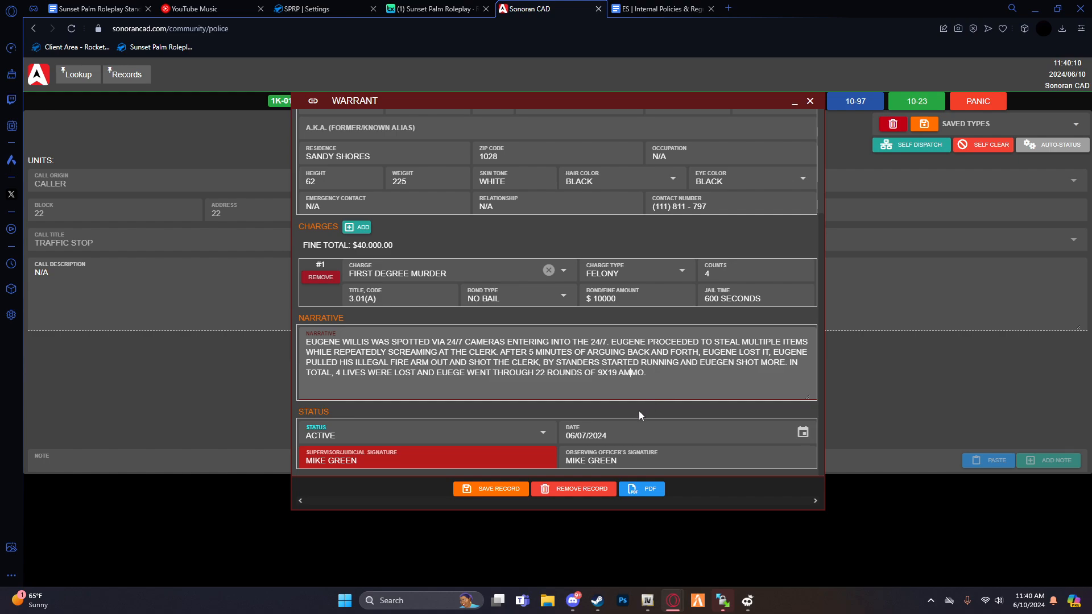
- Check the warrant's status, date, observing officer's signature and supervisor/judicial signature
left_click(322, 437)
left_click(646, 441)
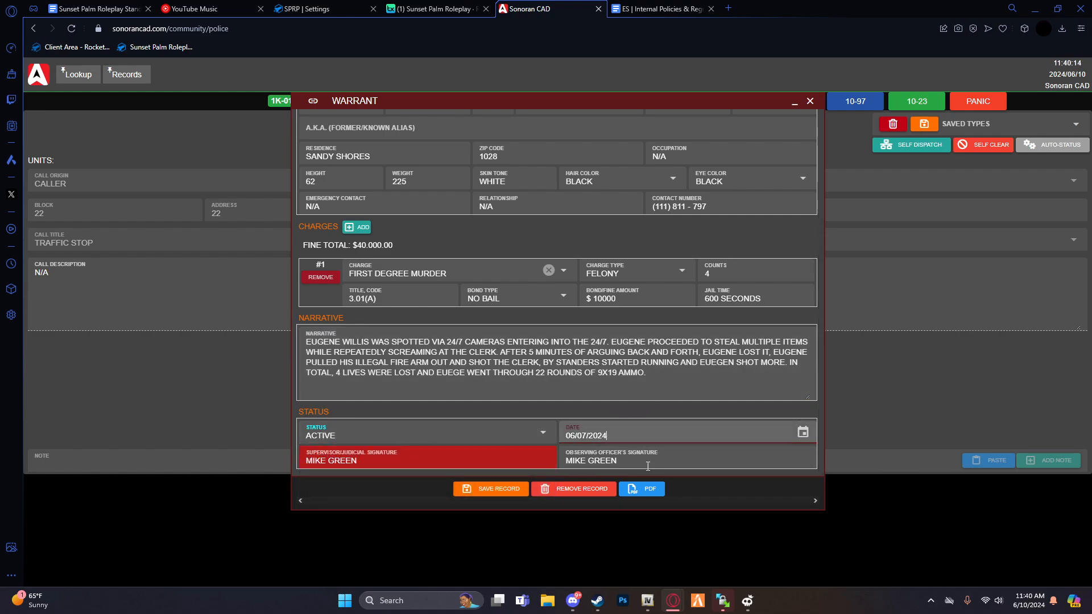
left_click_drag(618, 434, 532, 453)
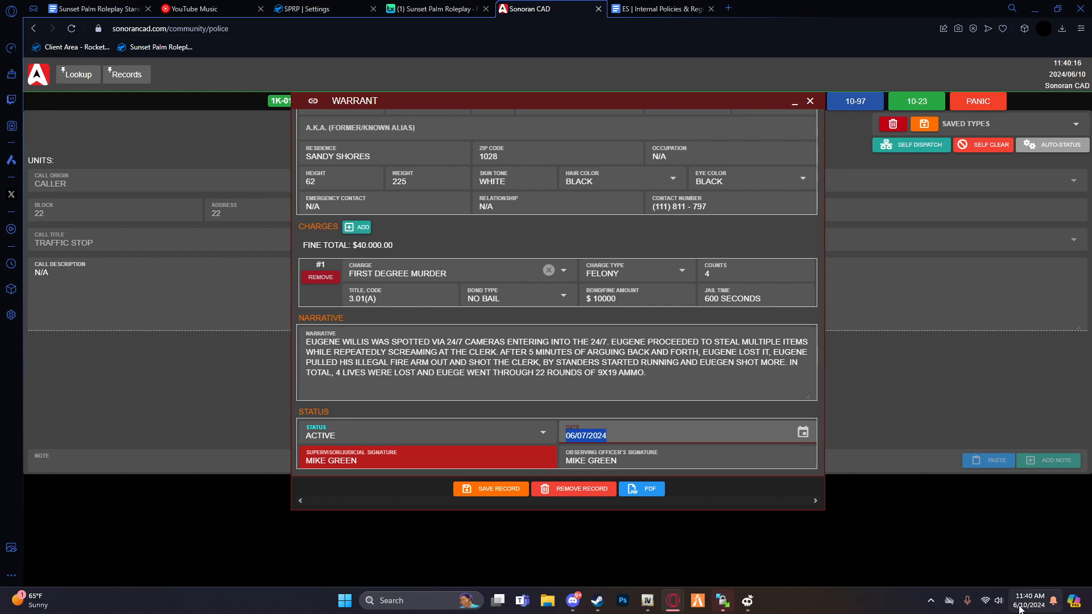
key("Tab")
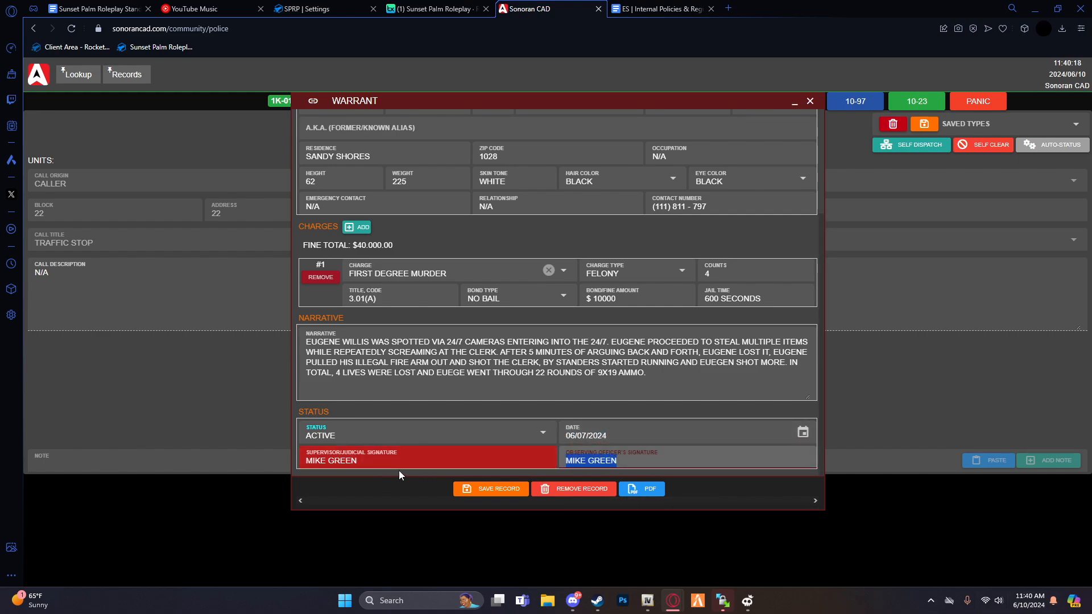
key("shift+Tab")
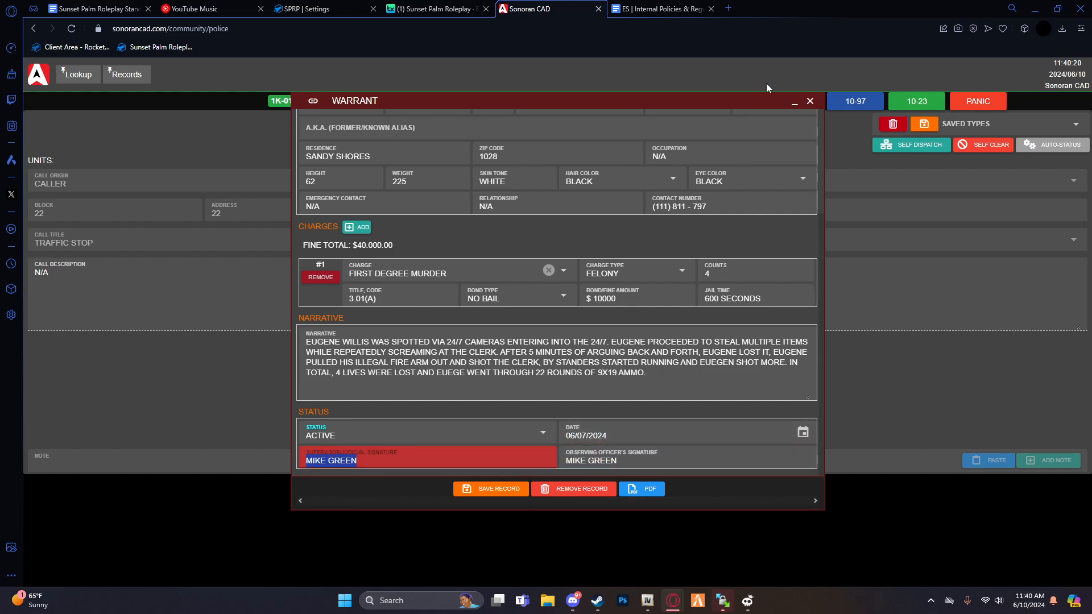
- Close the warrant and the civilian's lookup results
left_click(809, 105)
scroll(706, 180, "up", 2)
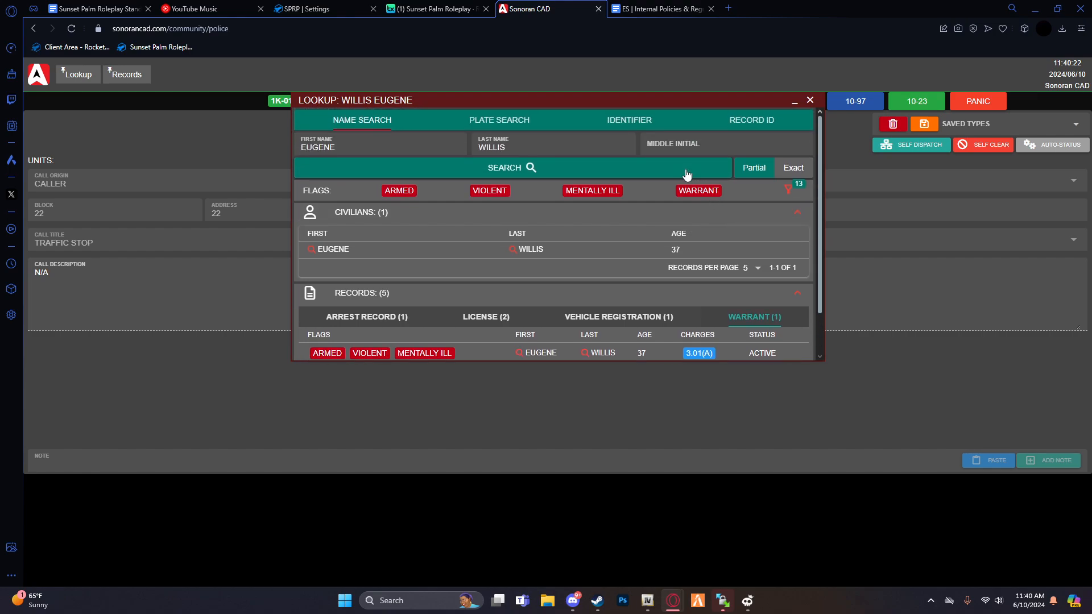
left_click(810, 100)
- Open the Report Center, check the files awaiting approval for supervisors, and view the record types that can be created
left_click(134, 82)
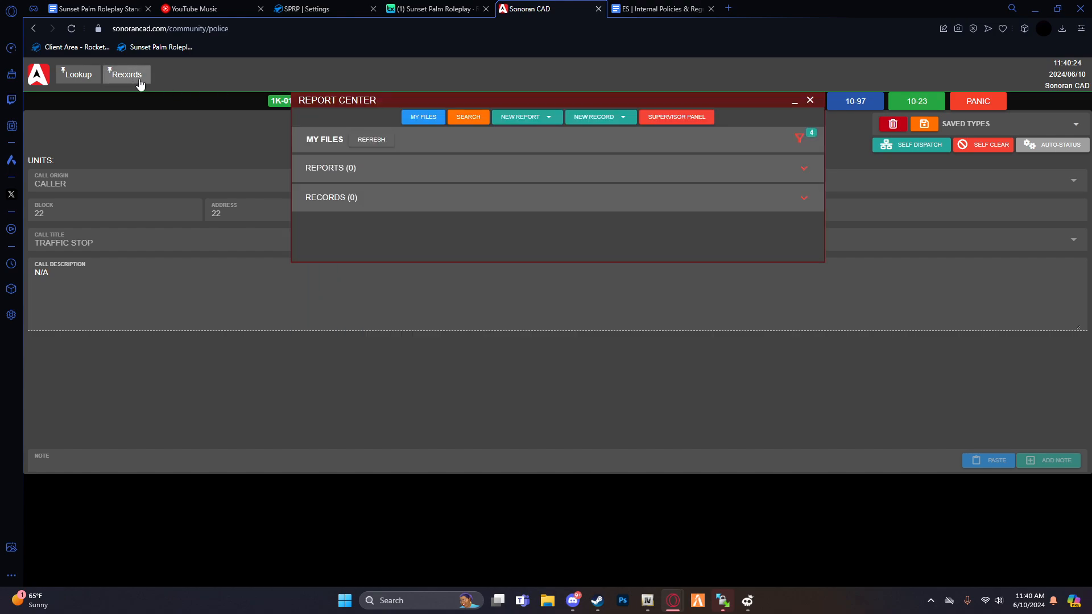
left_click(676, 117)
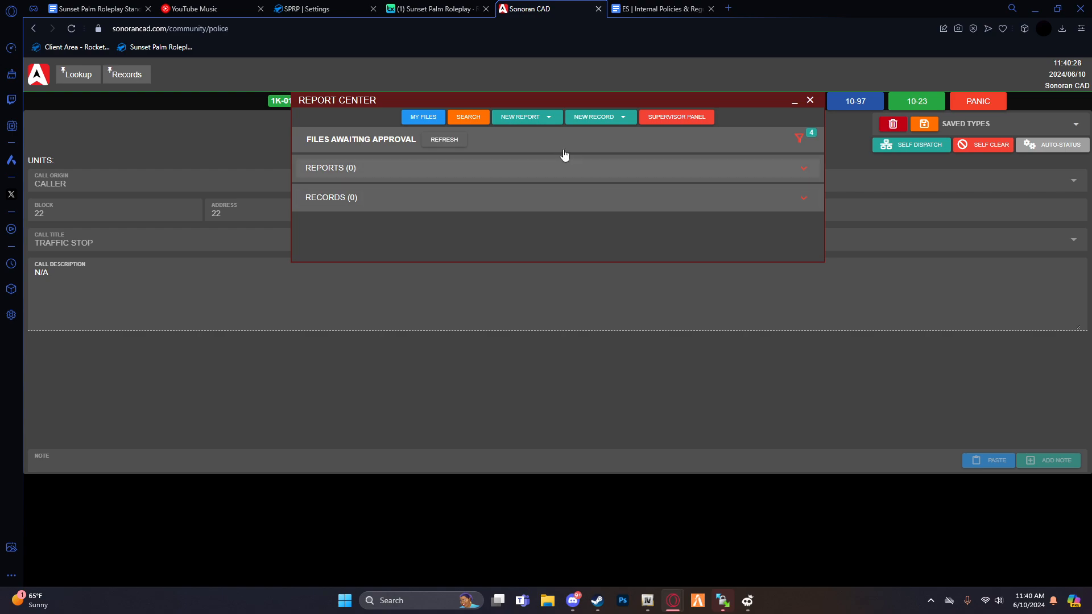
left_click(591, 119)
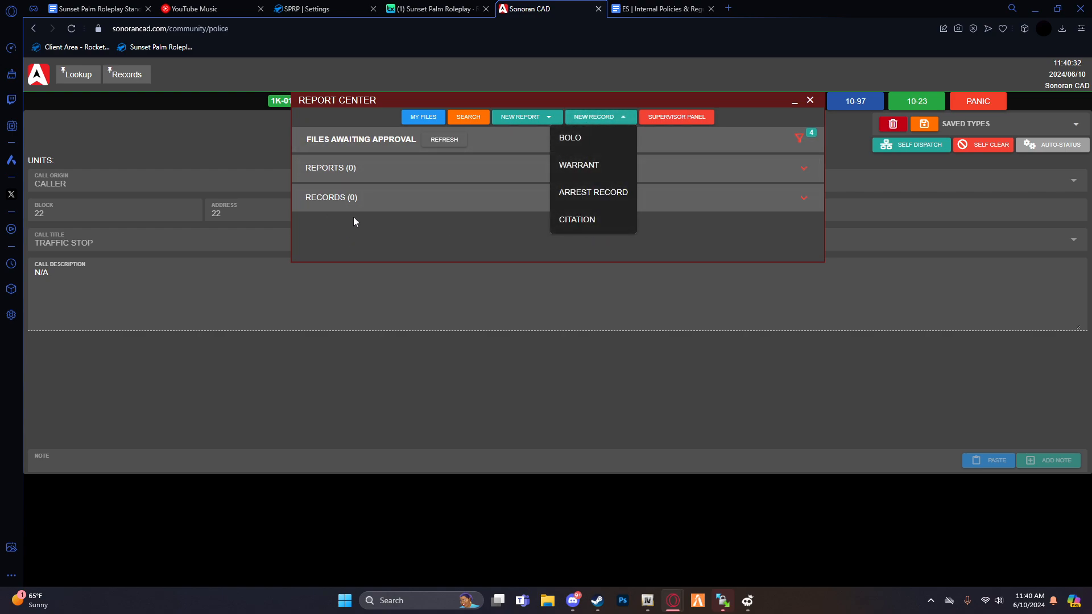
- Start a new incident report and go through its incident fields, including nature of complaint, date reported and incident location
left_click(521, 117)
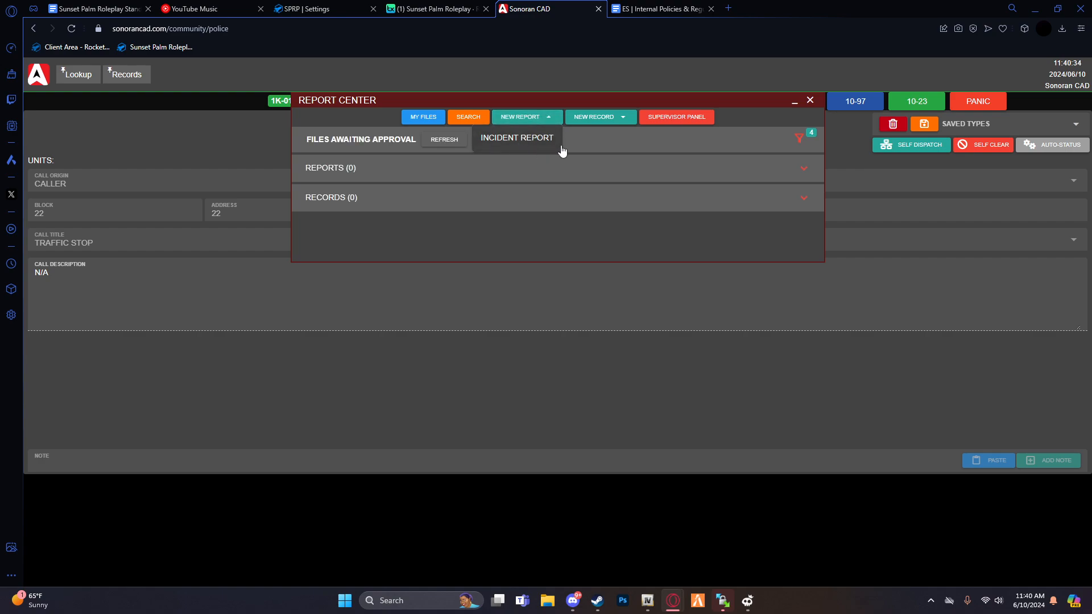
left_click(519, 137)
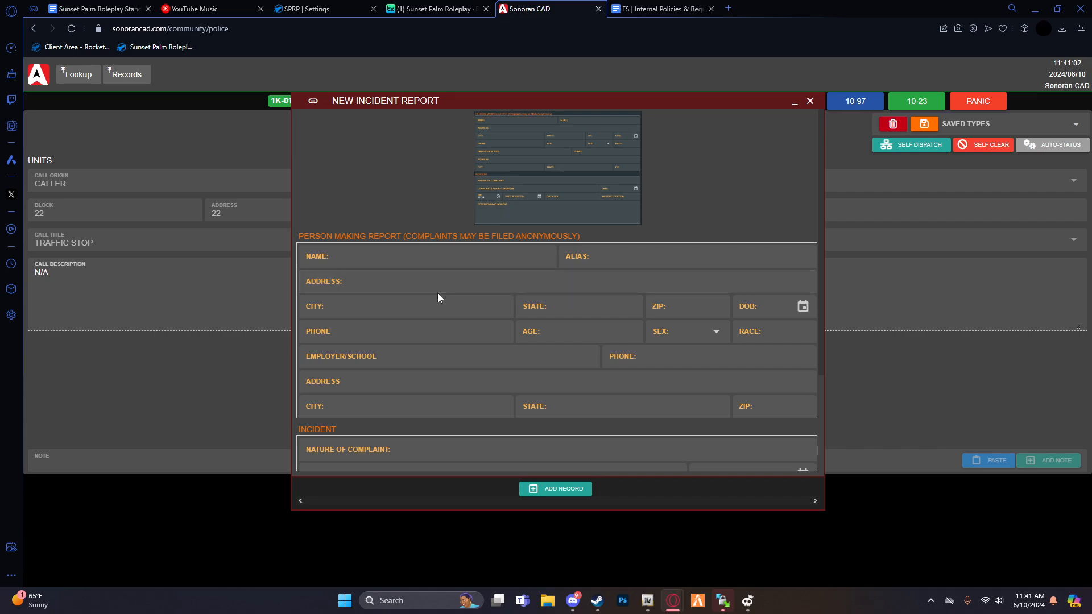
scroll(438, 294, "down", 2)
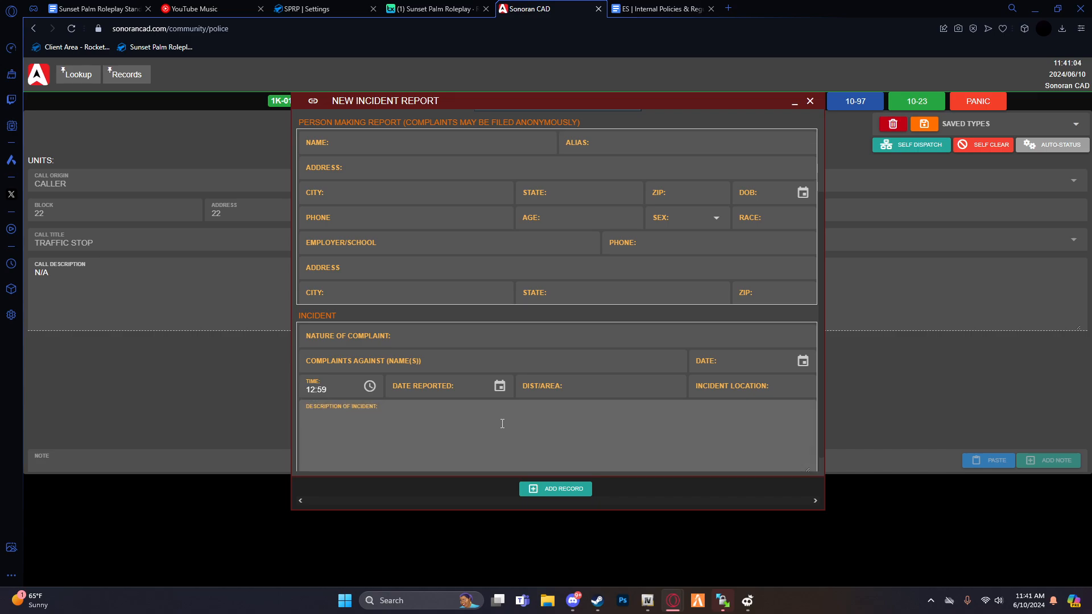
scroll(502, 424, "down", 1)
left_click(424, 358)
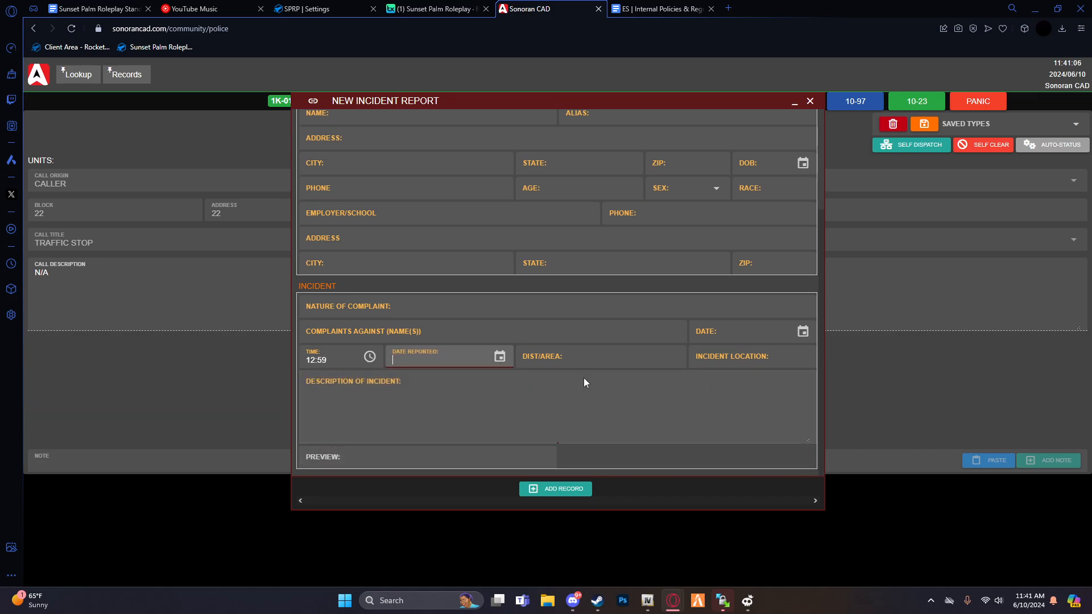
left_click(734, 362)
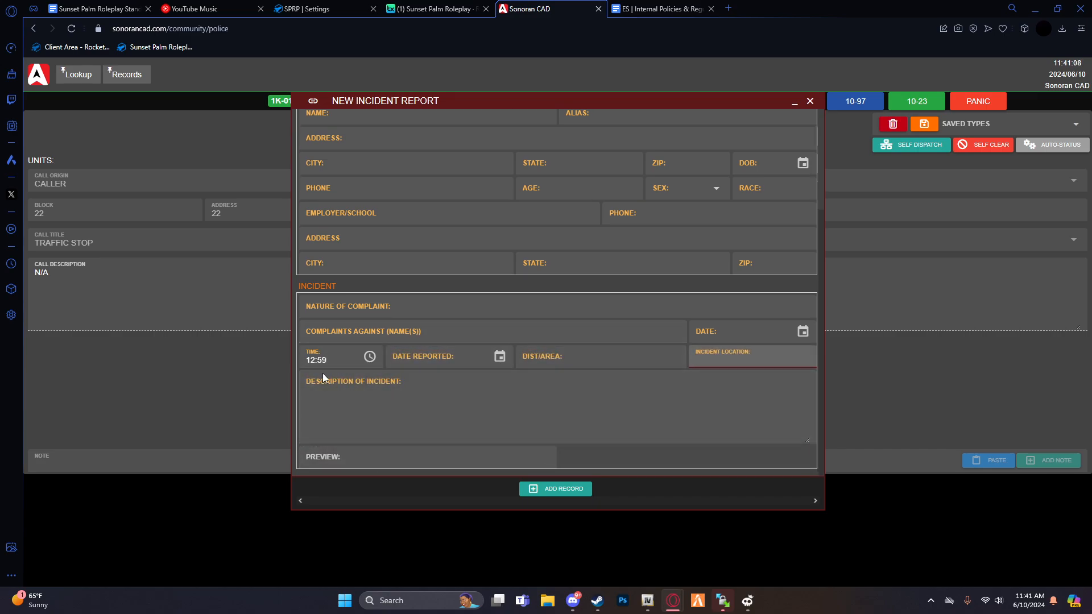
left_click(349, 333)
left_click(443, 314)
scroll(510, 370, "up", 1)
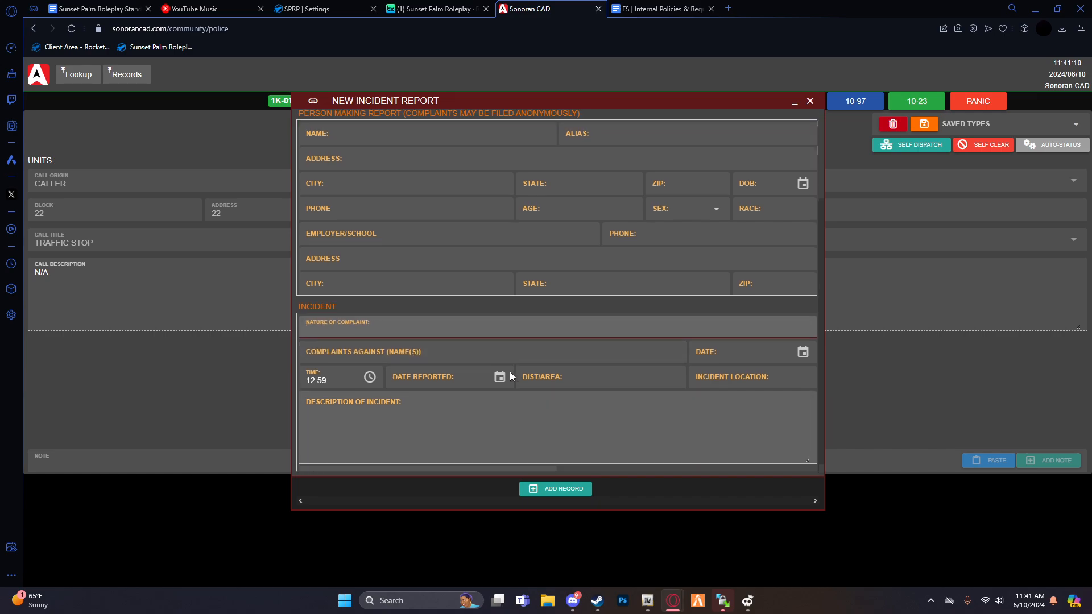
- Go through the incident report's employer/school, phone, address and state fields for the person making the report
scroll(509, 371, "up", 2)
left_click(577, 401)
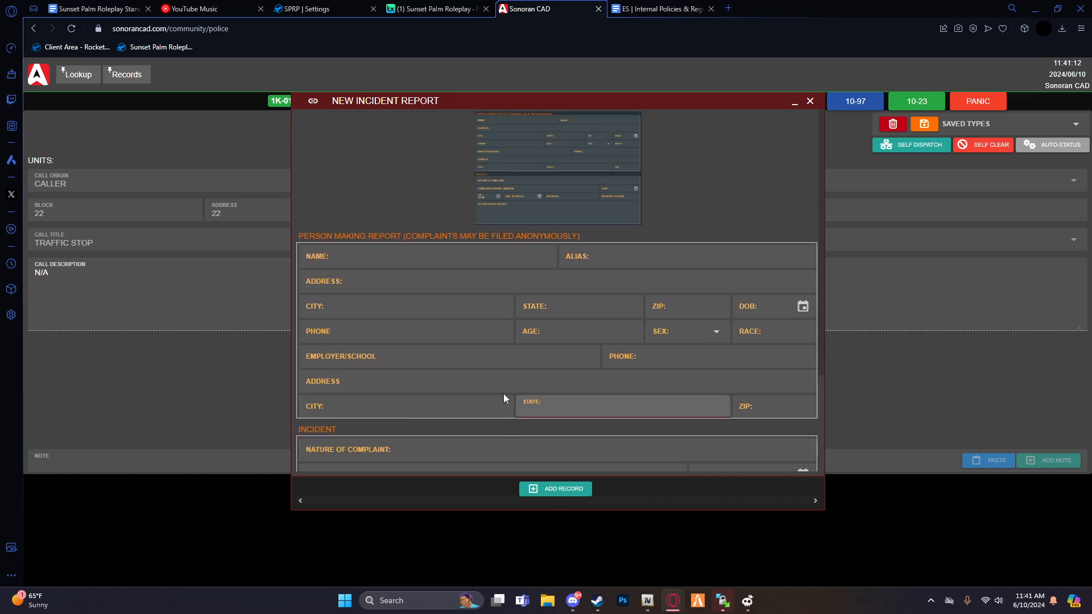
left_click(475, 385)
left_click(395, 358)
left_click(621, 357)
left_click(408, 340)
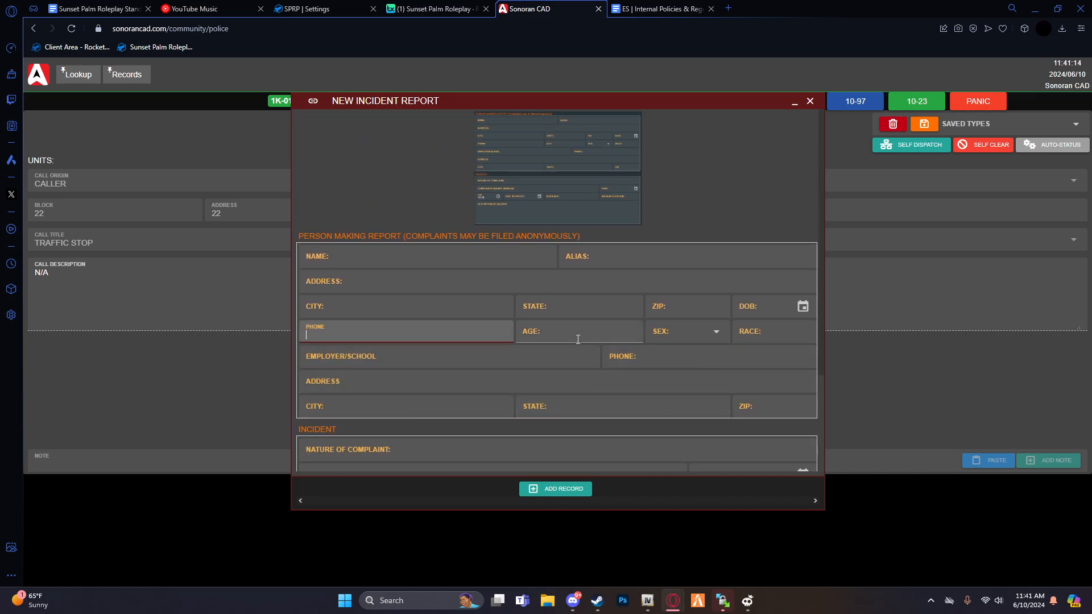
left_click(419, 379)
- Go through the reporting person's phone, age, sex, race, ZIP, state, address and name fields, and close the incident report unsaved
left_click(322, 339)
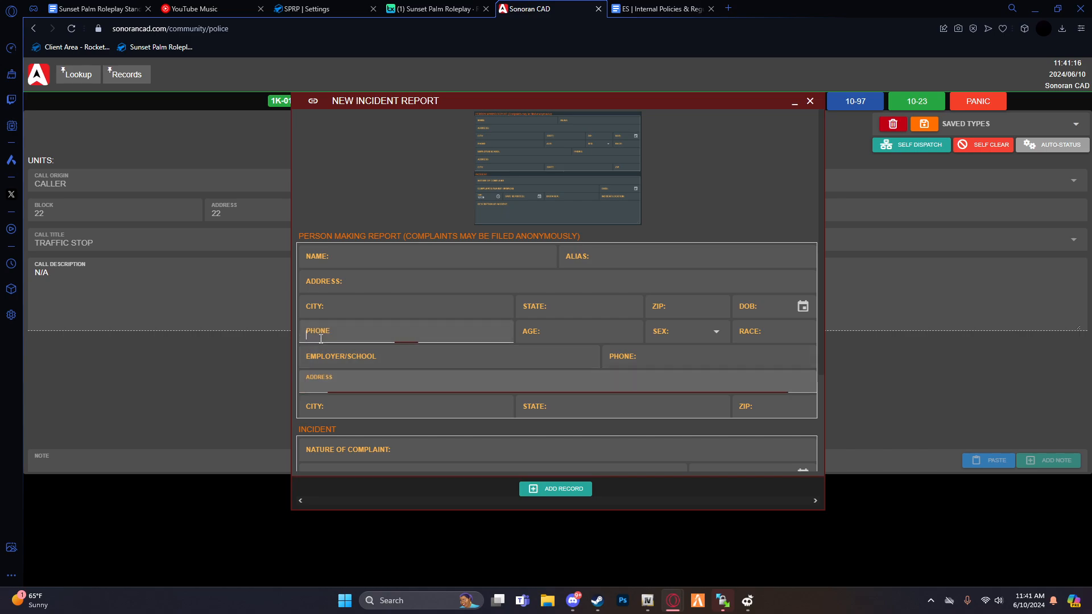
left_click(580, 341)
left_click(694, 334)
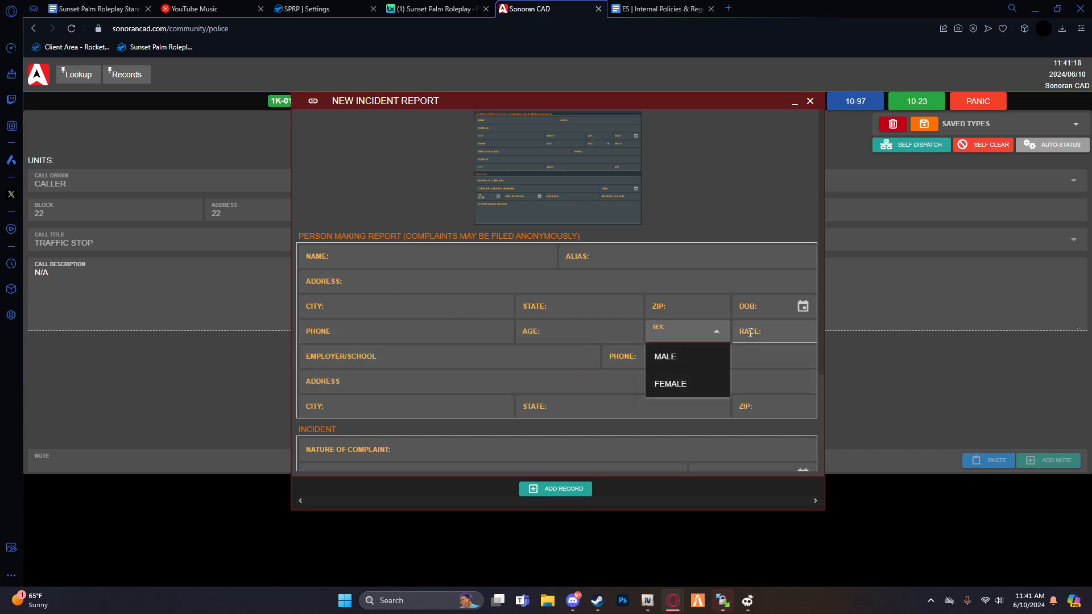
left_click(750, 333)
left_click(685, 308)
left_click(569, 308)
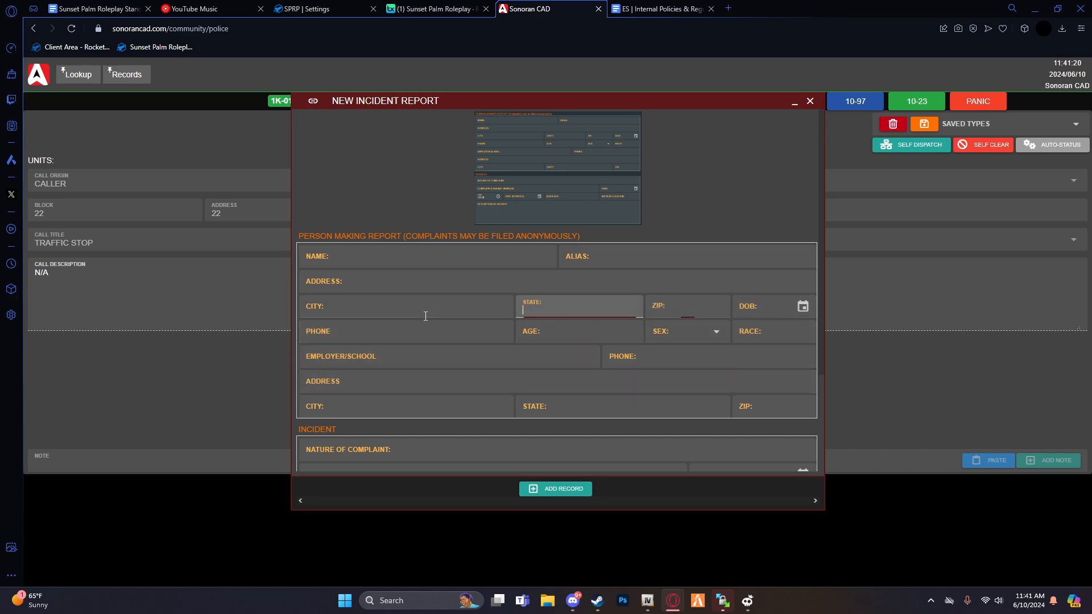
left_click(366, 284)
left_click(433, 259)
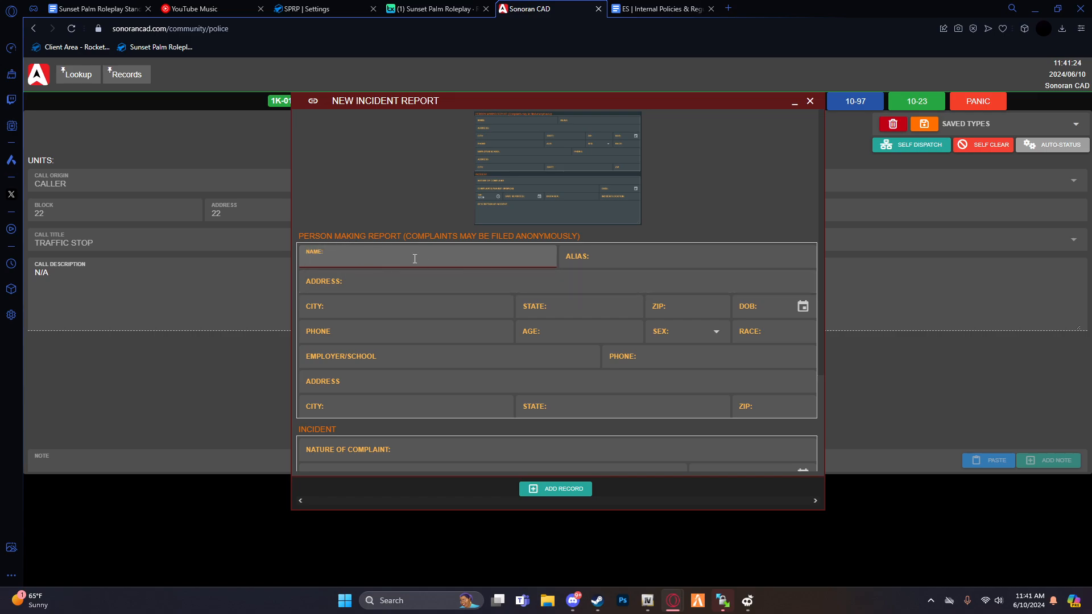
left_click(810, 101)
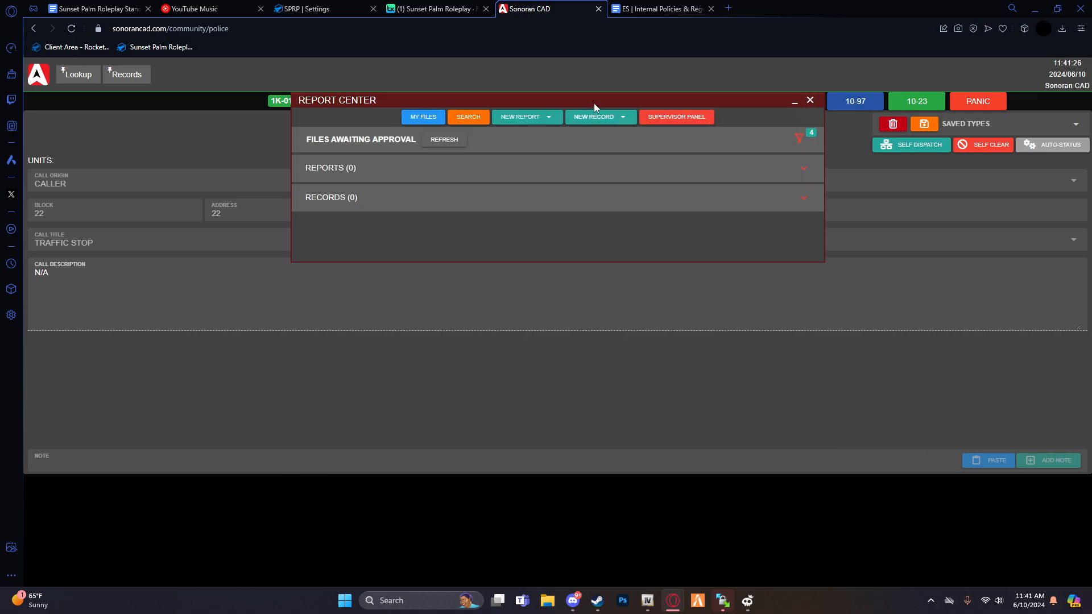
- Start a new citation record, move its window clear of the Report Center, and close the Report Center
left_click(594, 117)
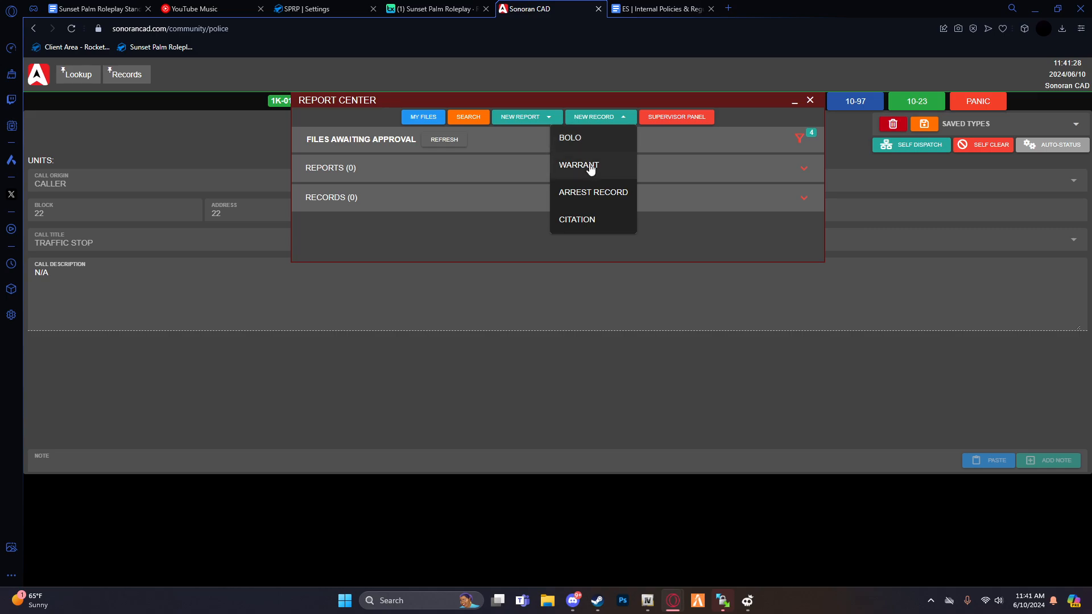
left_click(602, 214)
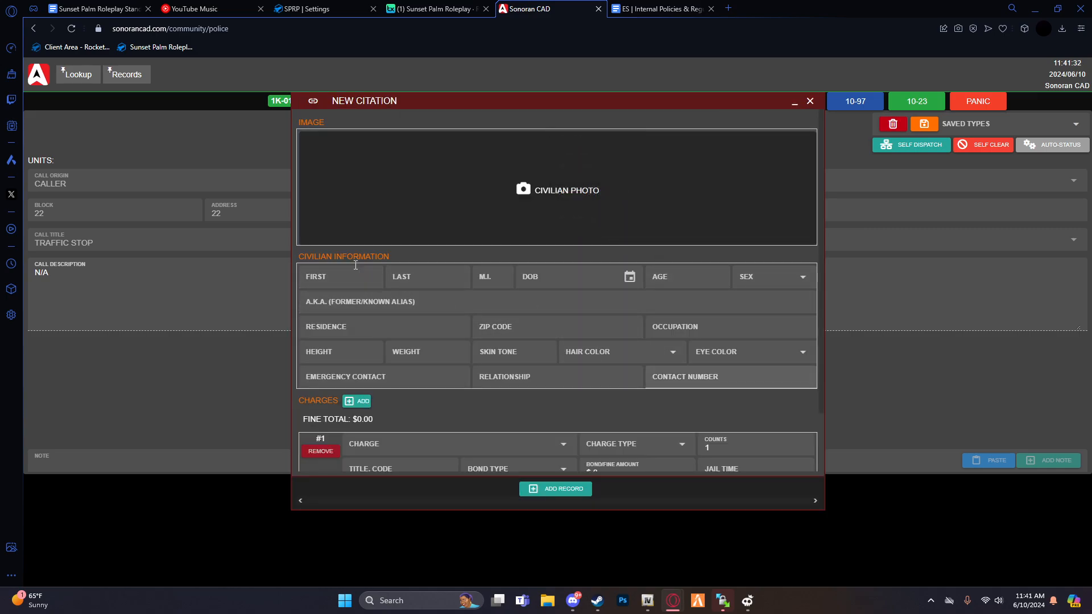
left_click_drag(429, 106, 641, 185)
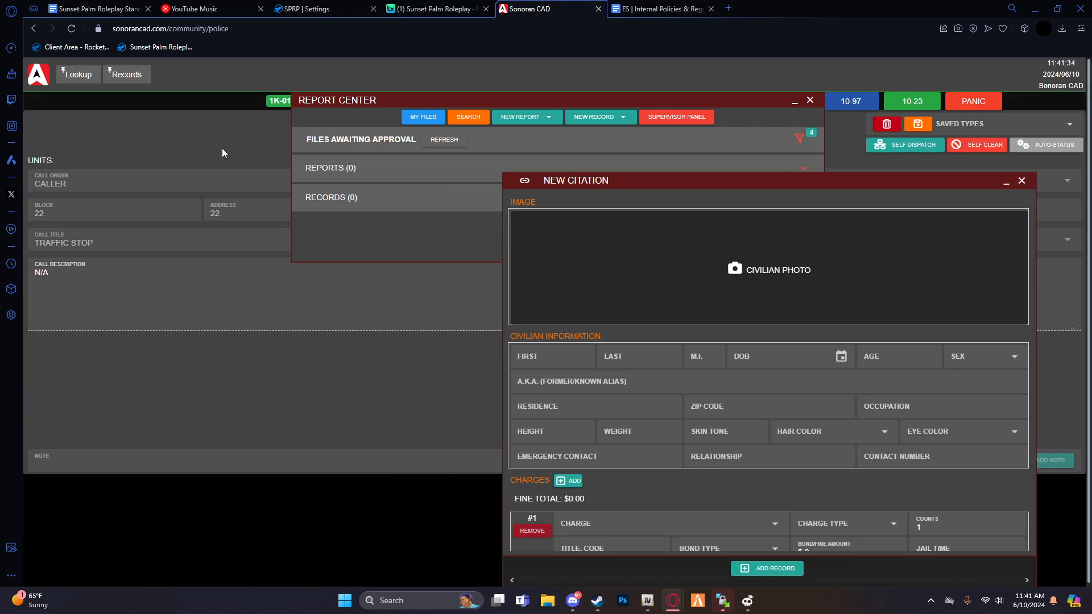
left_click(812, 105)
- Look up the civilian by first name, open the matching civilian record beside the citation, and close the lookup
left_click(87, 78)
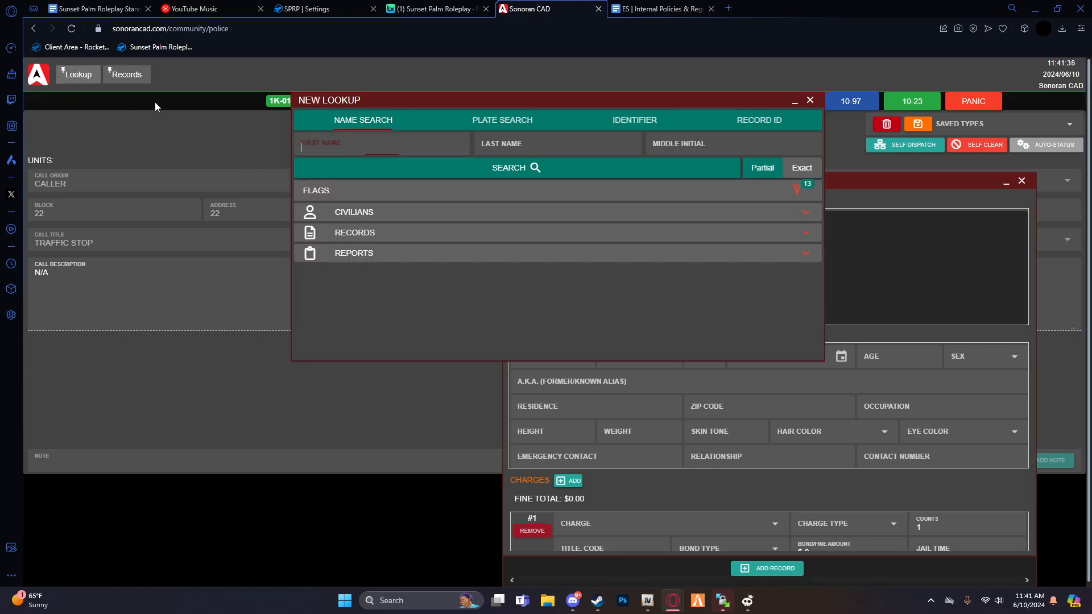
type("MIKE")
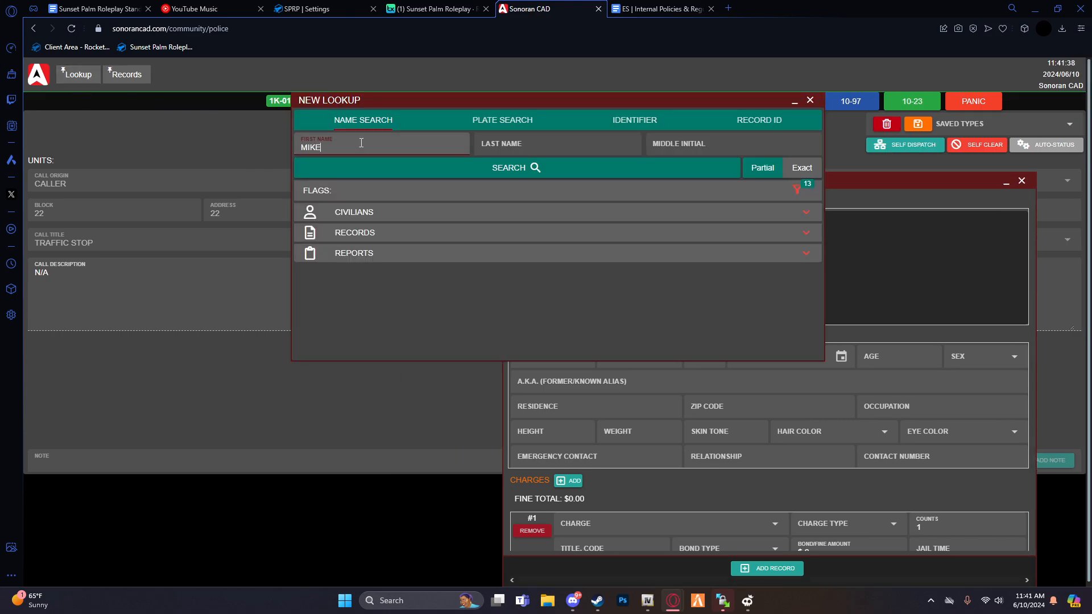
key("Return")
left_click(370, 212)
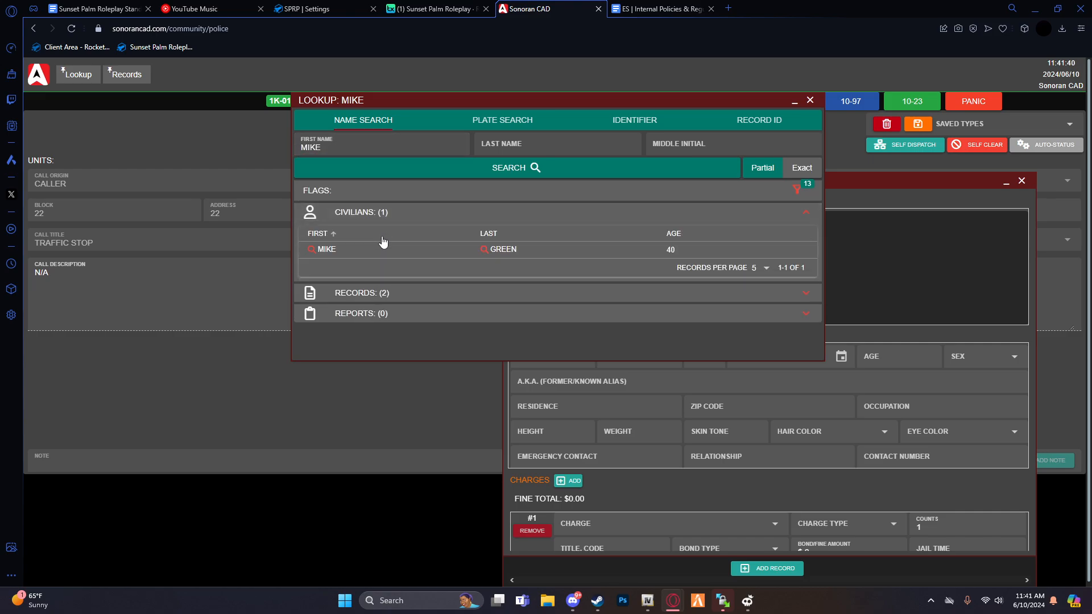
left_click(381, 248)
left_click_drag(680, 103, 396, 213)
left_click(810, 100)
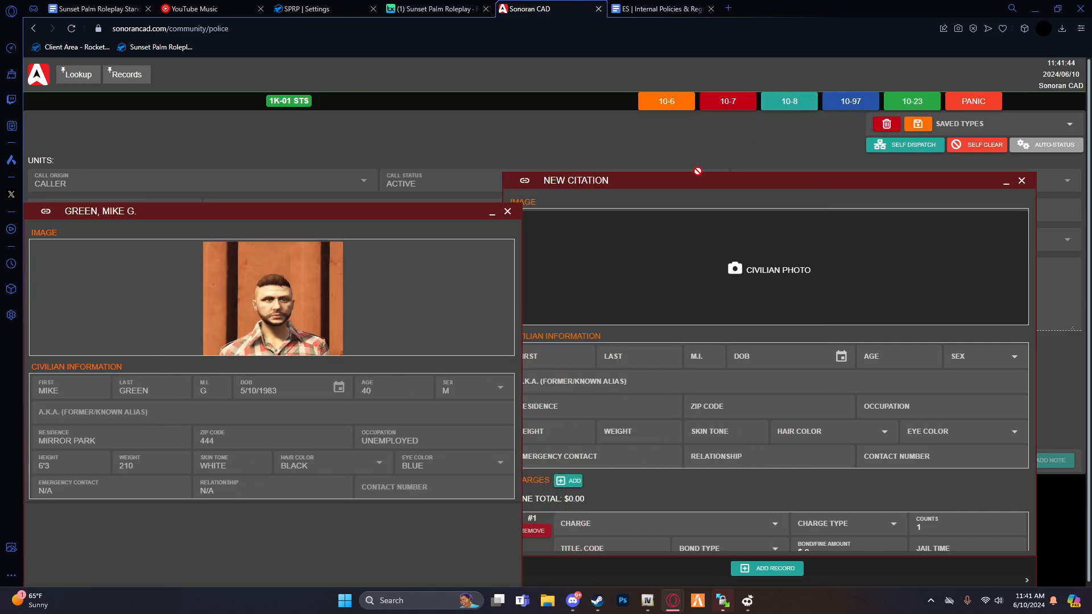
- Place the citation beside the civilian's record and set its first charge to Internet Fraud
left_click_drag(693, 183, 737, 163)
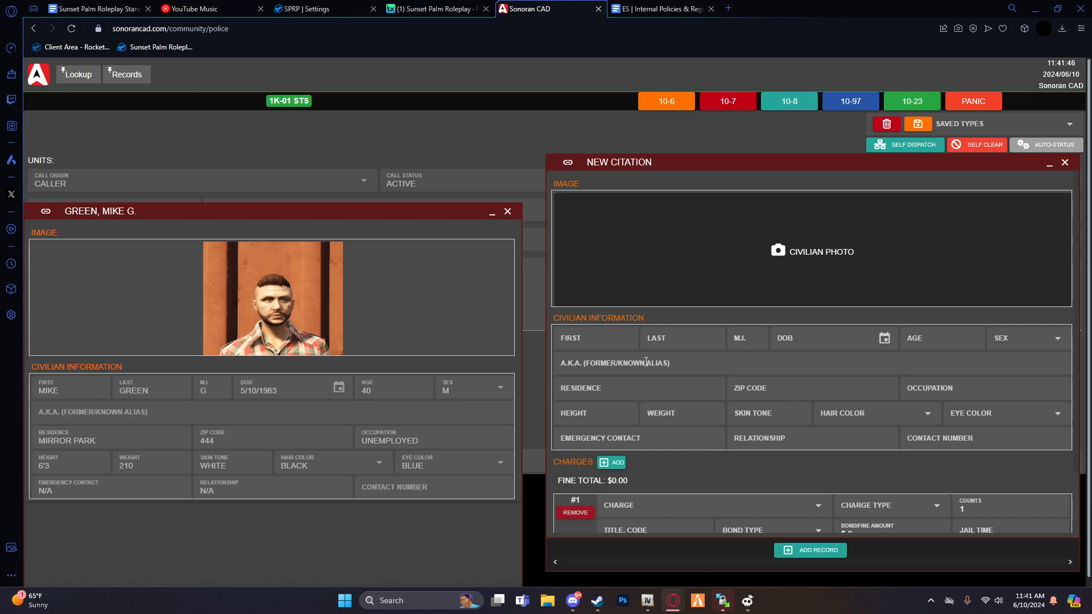
scroll(796, 444, "down", 2)
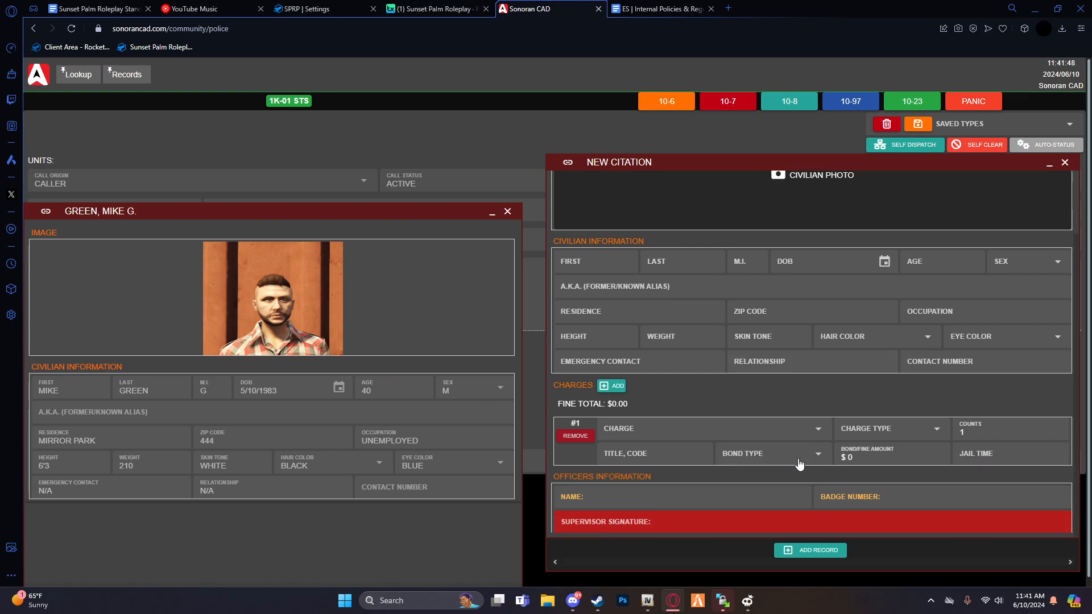
left_click(617, 426)
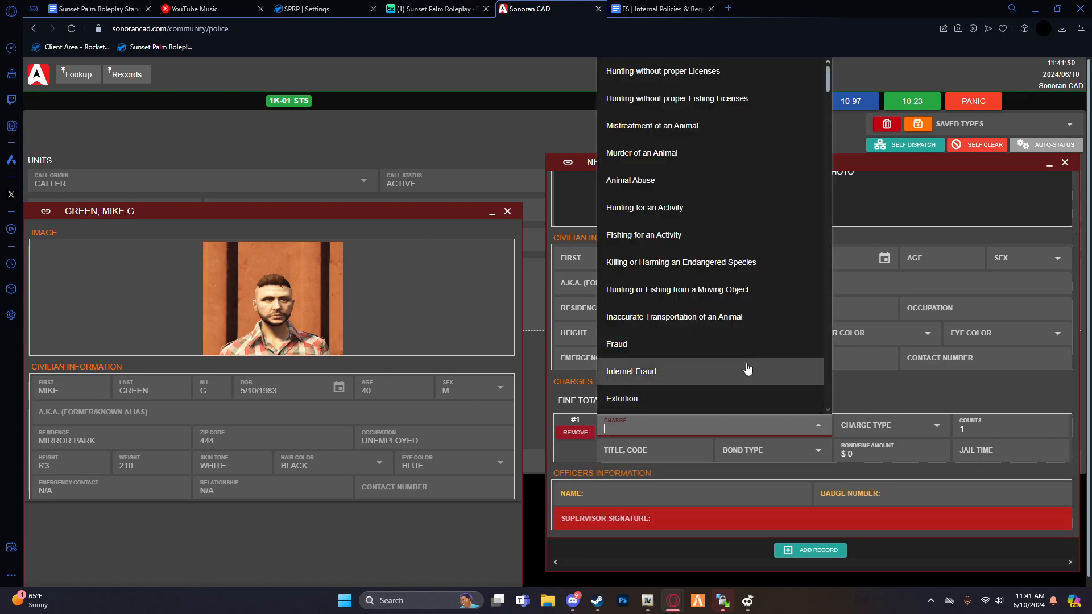
scroll(748, 369, "down", 2)
left_click(721, 316)
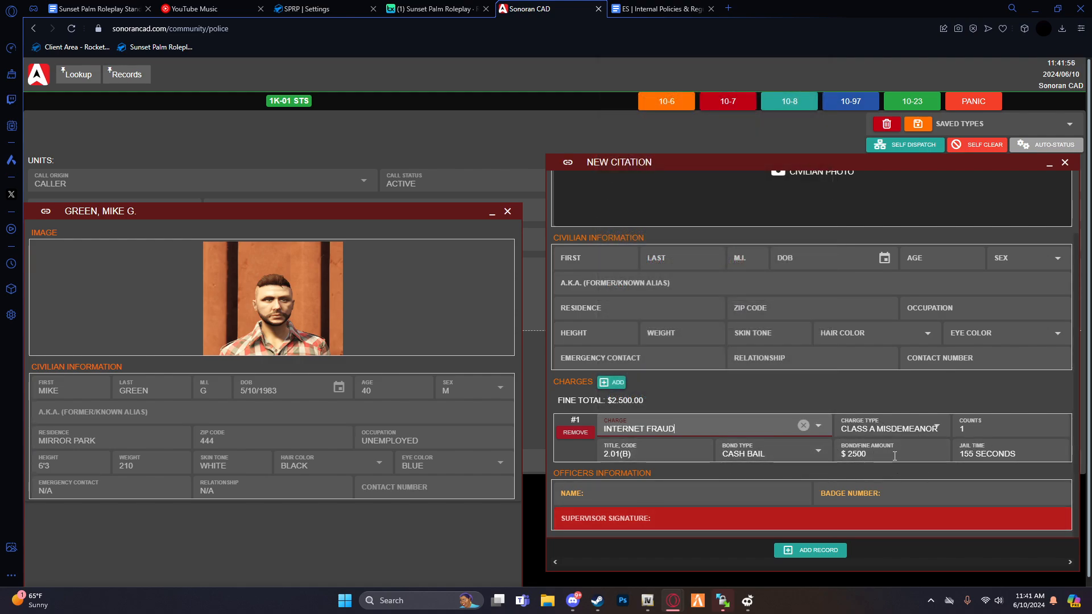
- Check the citation's jail time, badge number and supervisor signature fields, and close the unsaved citation and the civilian's record
left_click_drag(1017, 460, 970, 455)
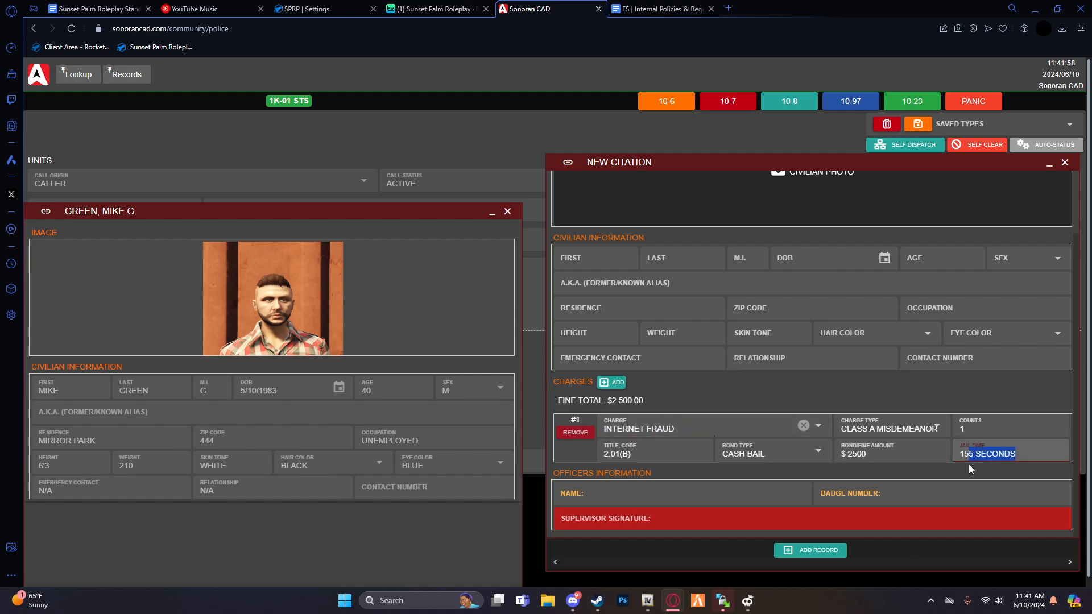
left_click(830, 495)
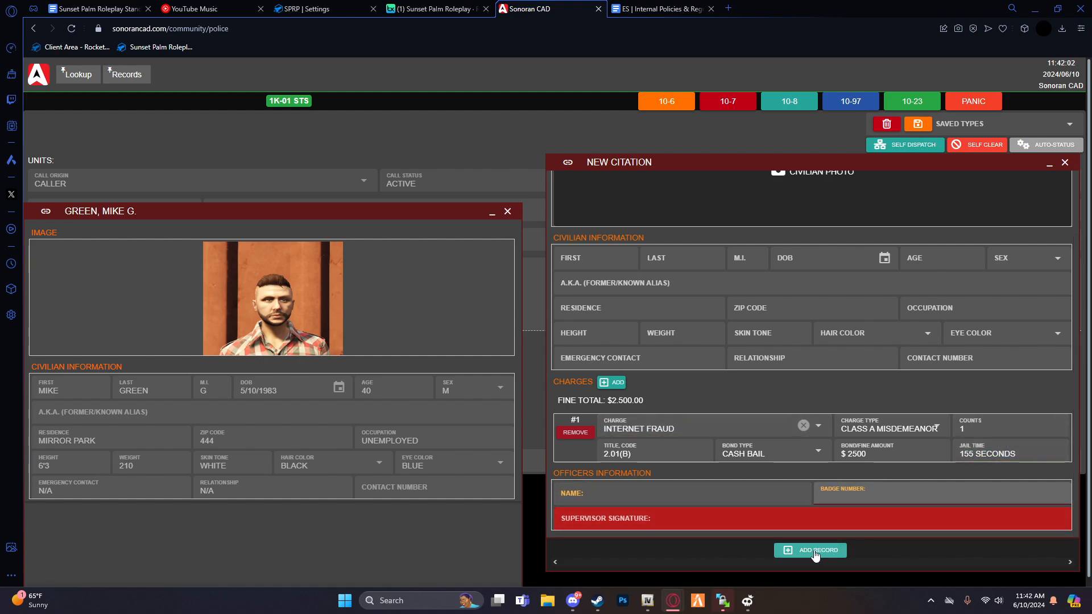
left_click(679, 517)
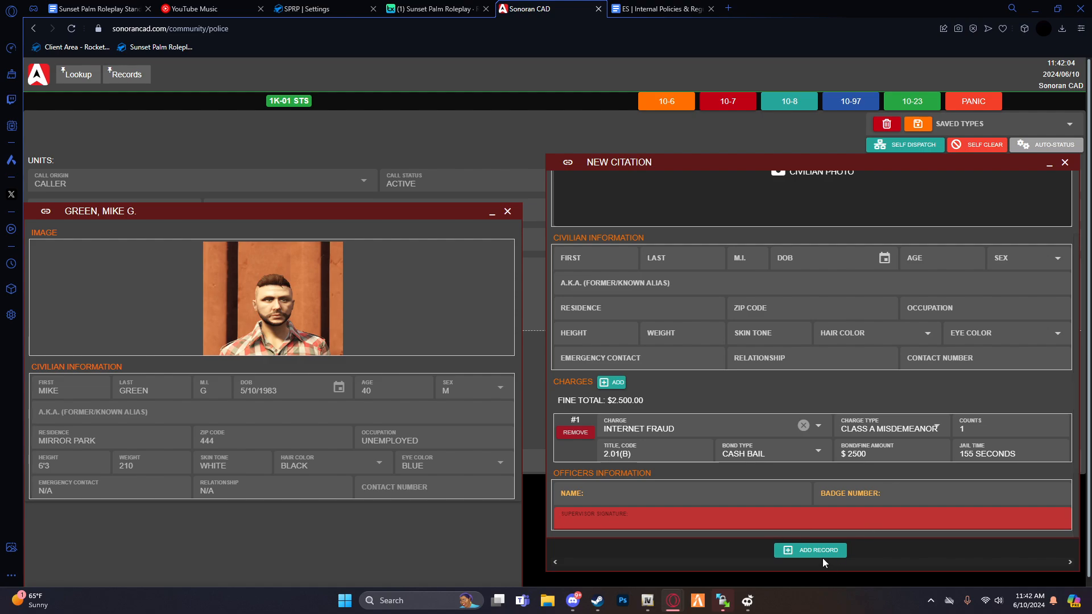
left_click(1065, 163)
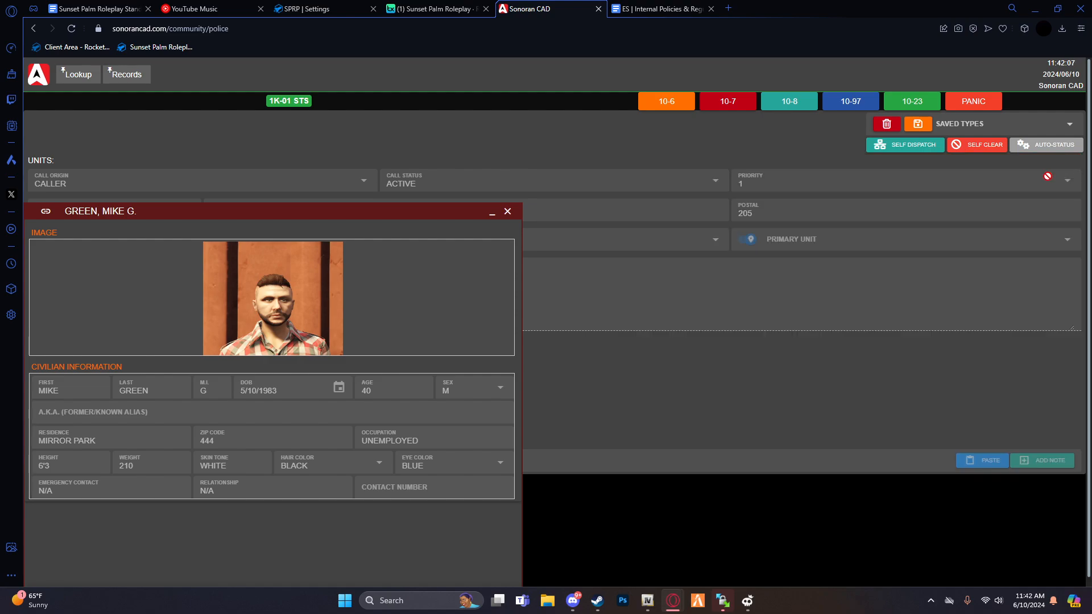
left_click(508, 211)
- Reopen the Report Center, review the arrest record and warrant entries under My Files, and close it
left_click(118, 75)
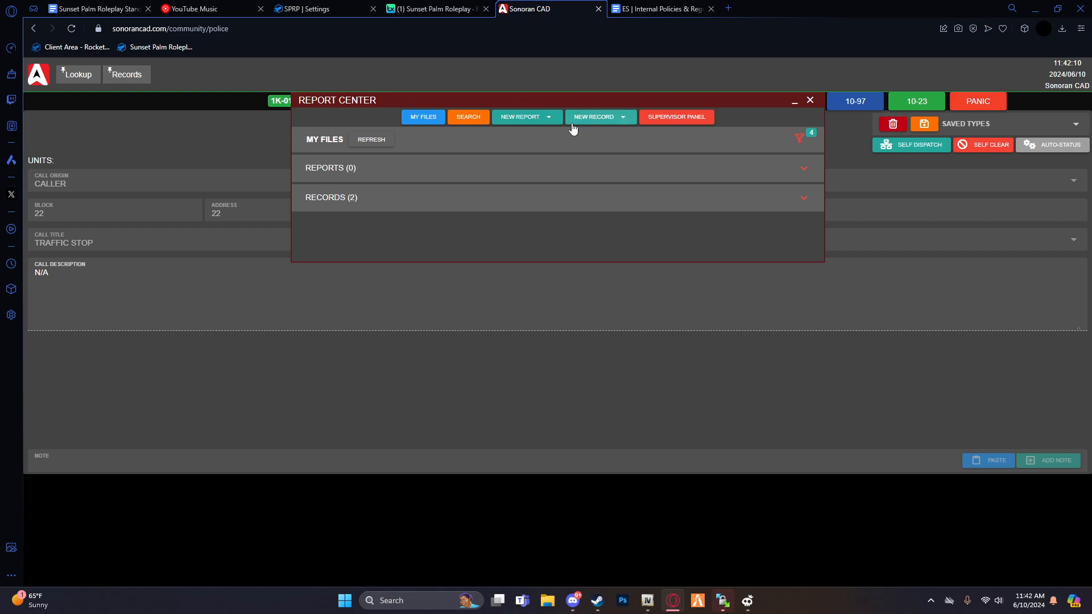
left_click(623, 117)
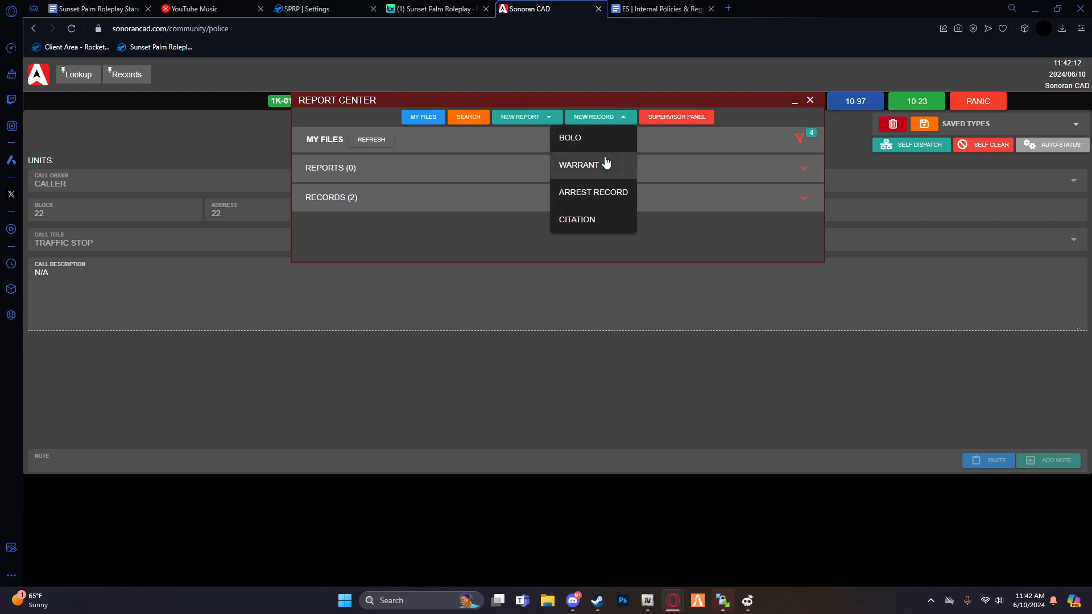
left_click(450, 237)
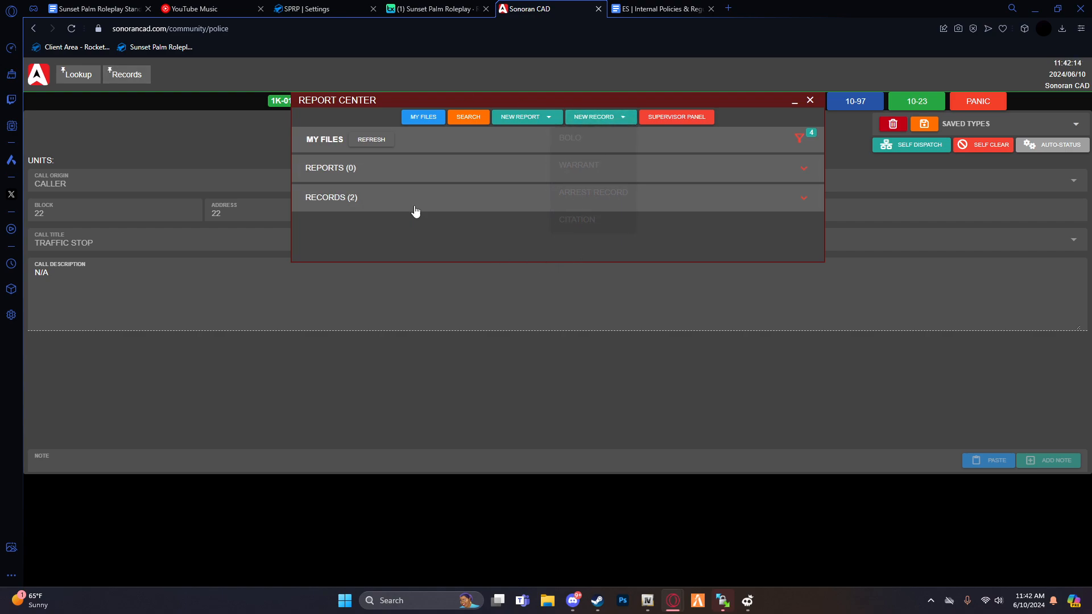
left_click(343, 198)
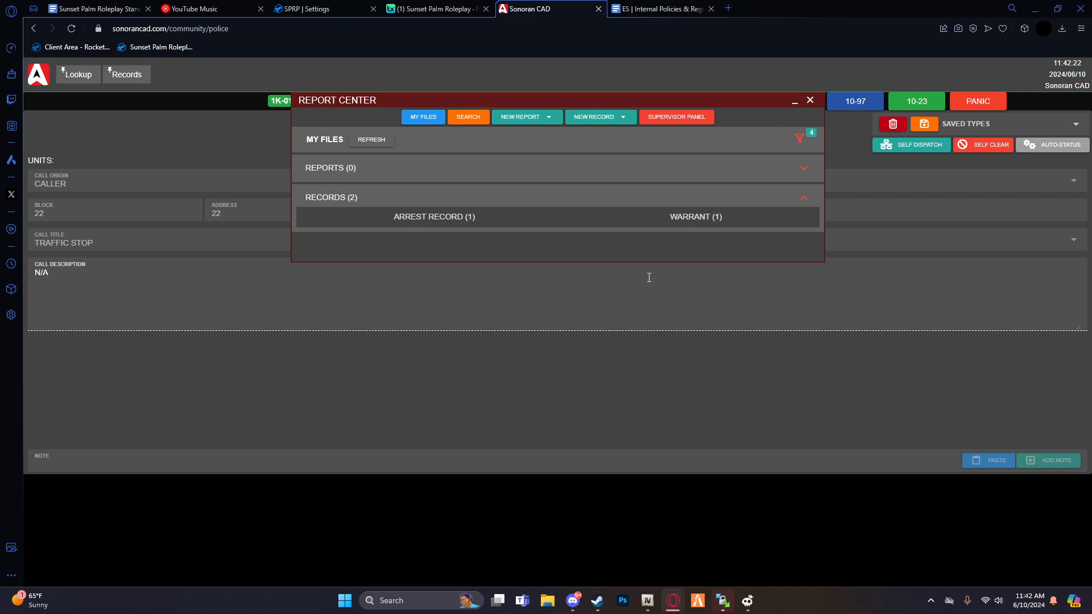
left_click(505, 218)
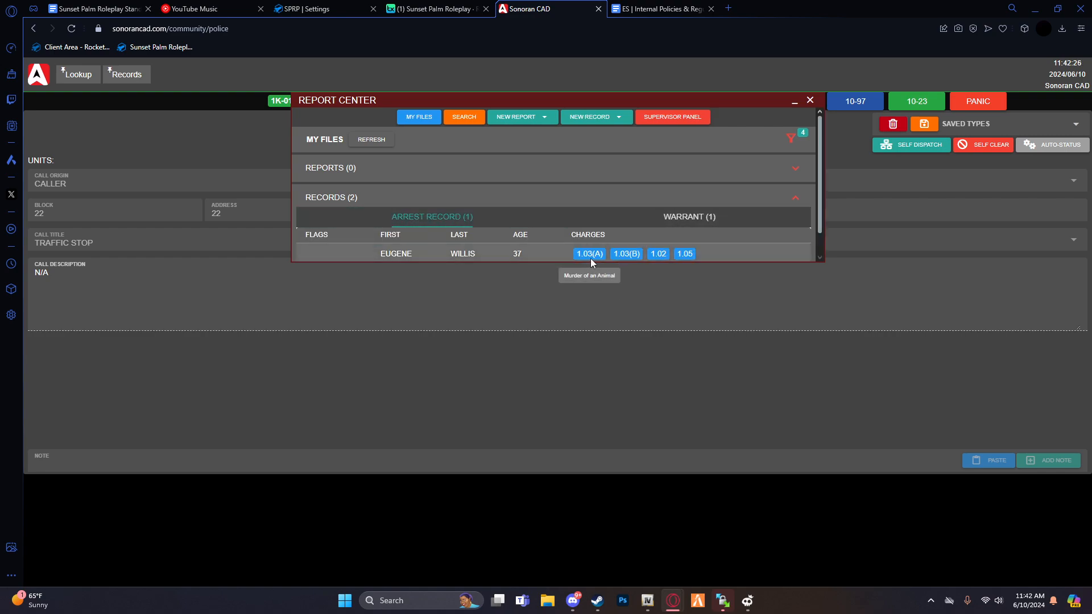
left_click(706, 218)
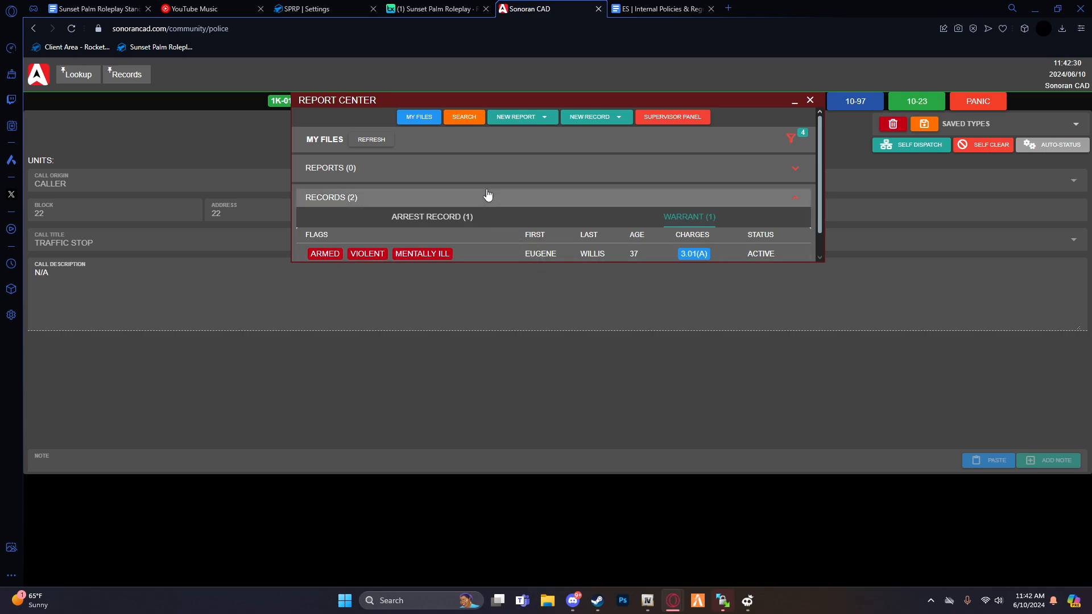
left_click(810, 101)
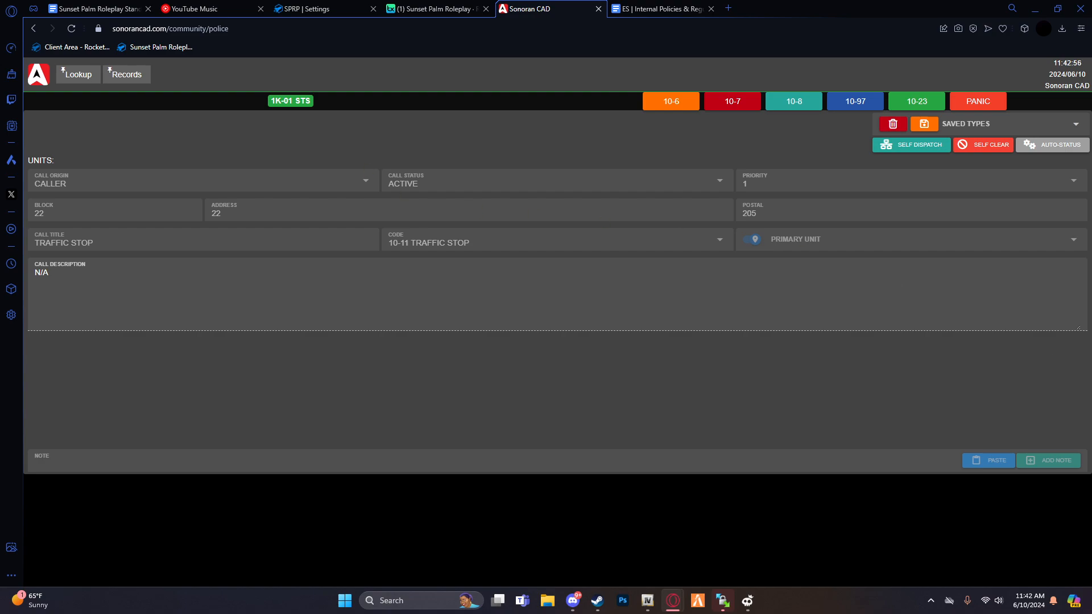
key("alt+Tab")
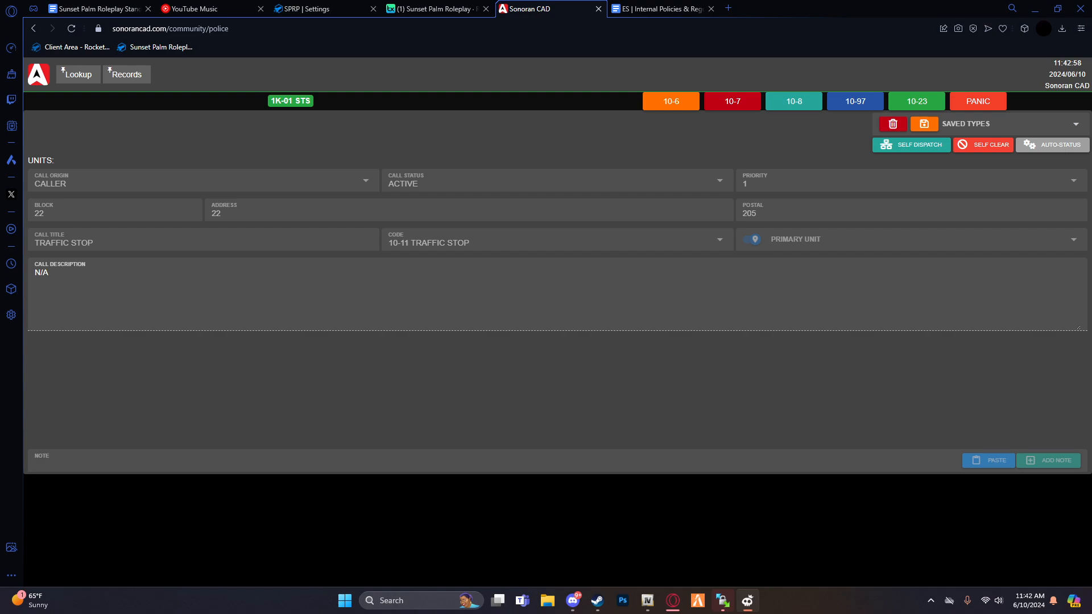